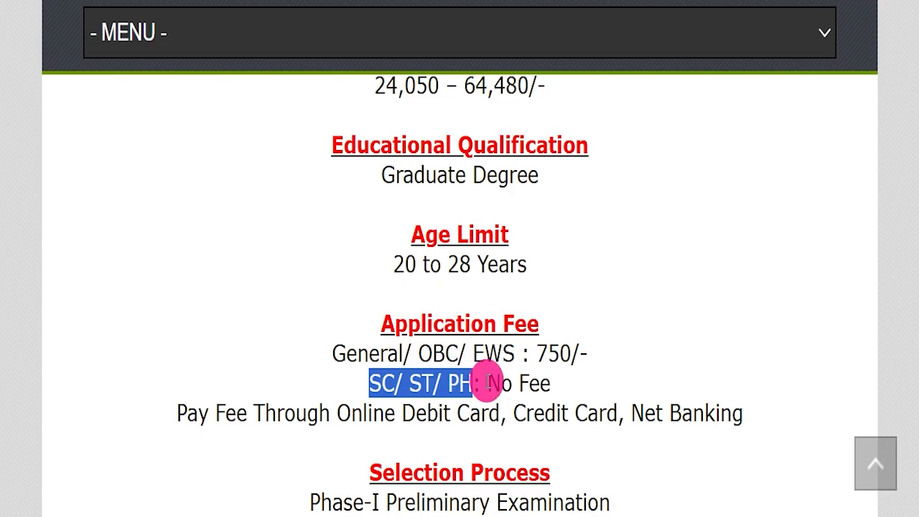
- Examine the fee payment modes, selection process, apply mode, job location and official website details in the job post
scroll(587, 358, "down", 3)
left_click_drag(332, 237, 739, 228)
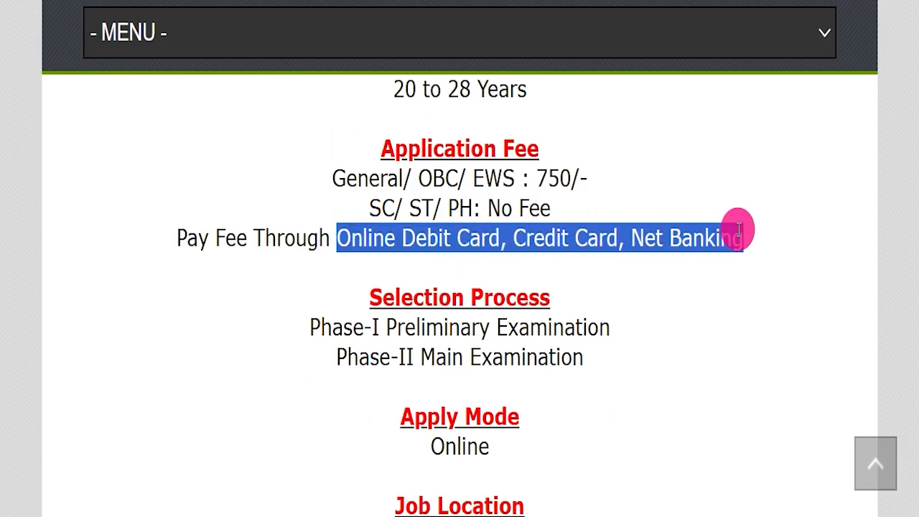
left_click(660, 260)
scroll(691, 272, "down", 2)
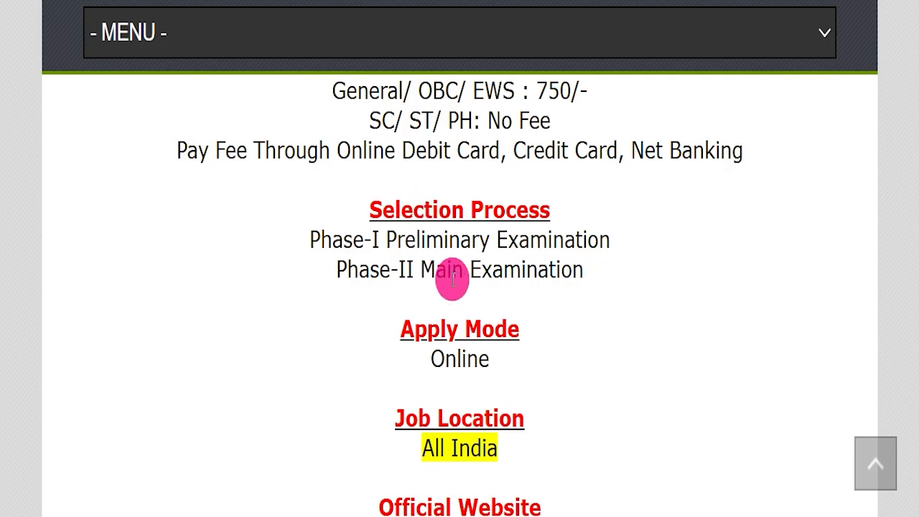
left_click_drag(273, 238, 612, 225)
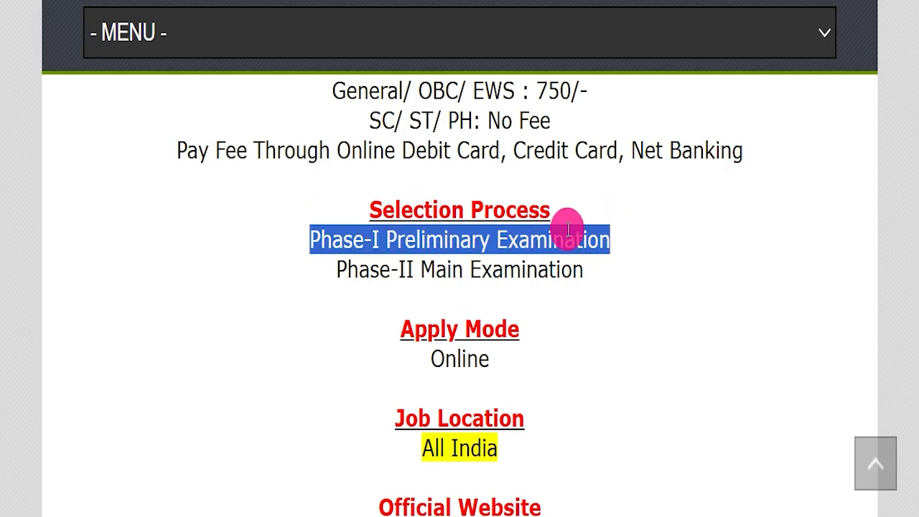
left_click_drag(262, 253, 608, 282)
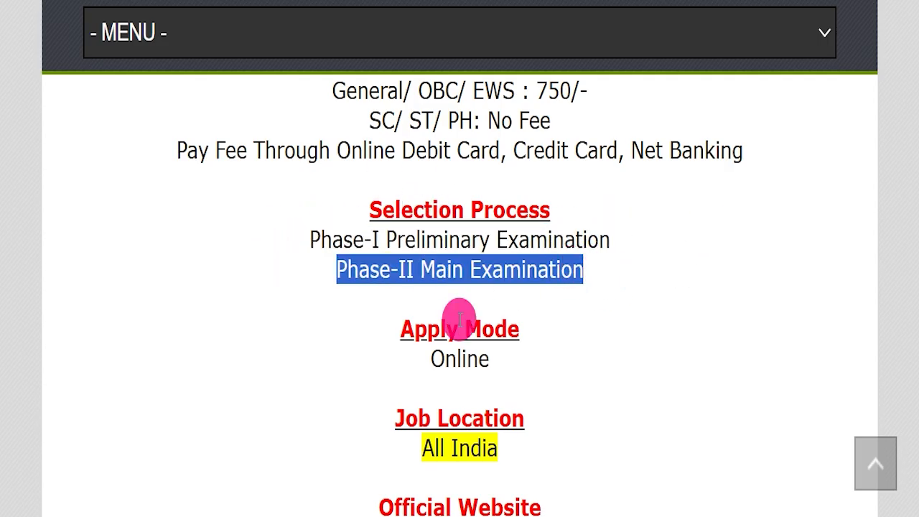
left_click_drag(353, 359, 575, 365)
scroll(569, 294, "down", 2)
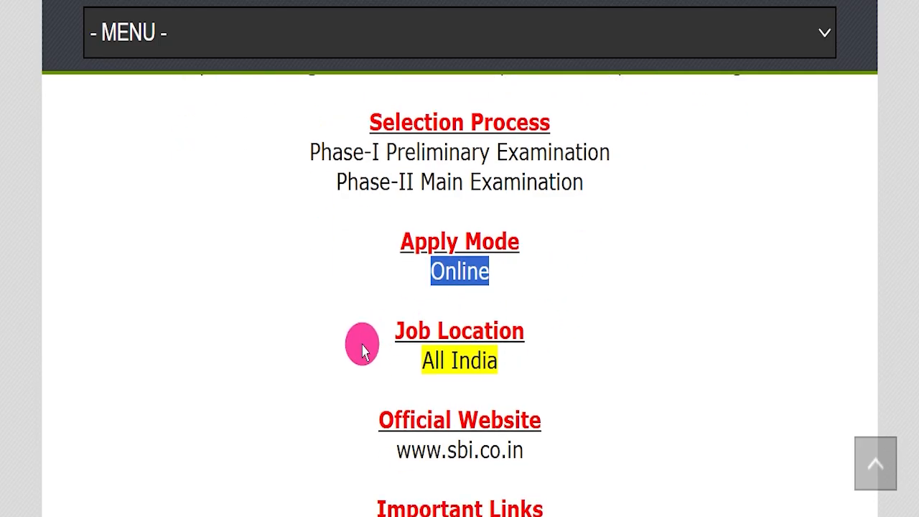
left_click_drag(363, 361, 521, 360)
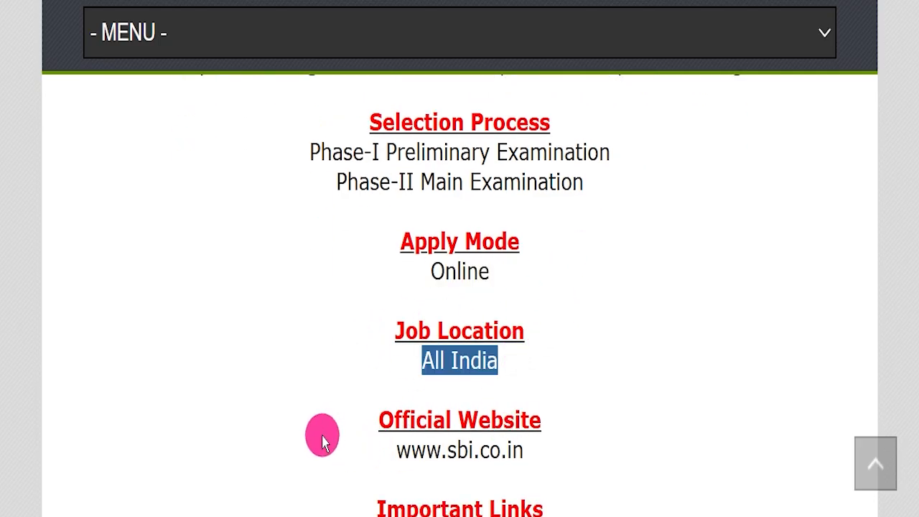
left_click_drag(323, 436, 624, 411)
scroll(634, 345, "down", 3)
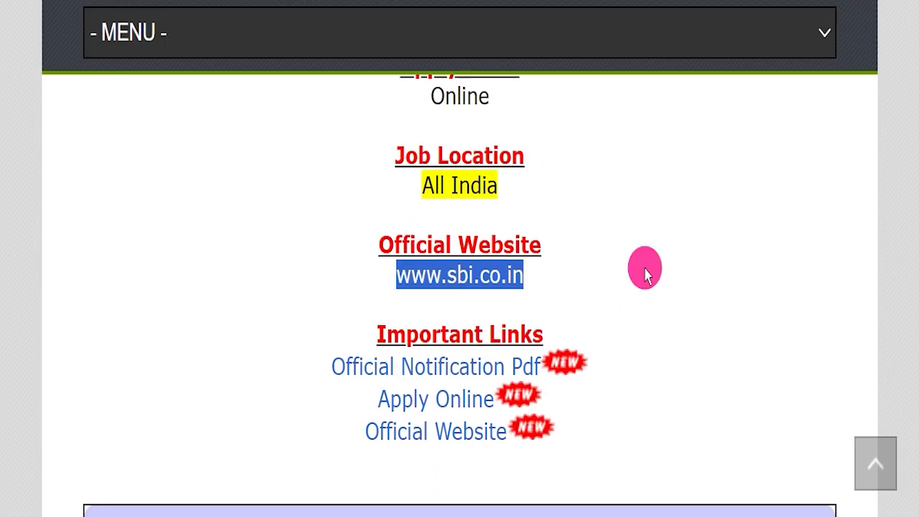
- Find the important links in the job post and open the Official Notification Pdf
left_click(645, 274)
scroll(645, 274, "down", 2)
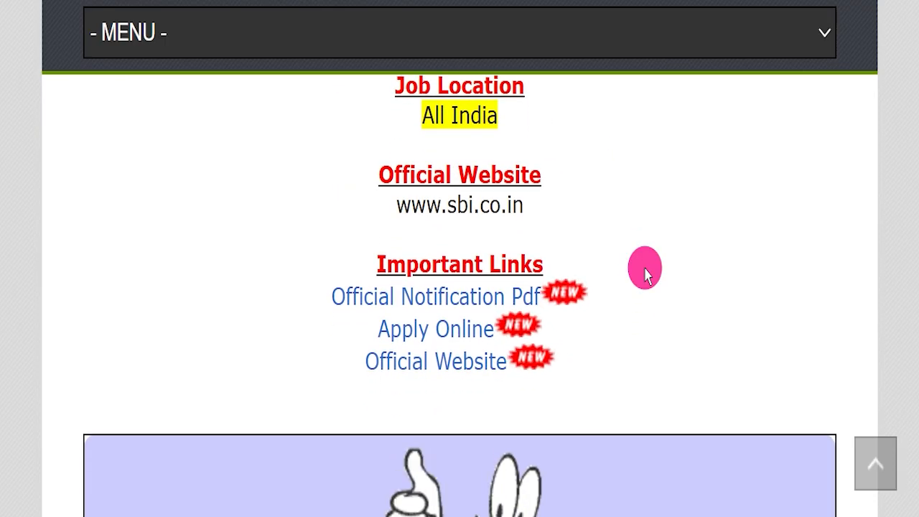
scroll(645, 275, "down", 1)
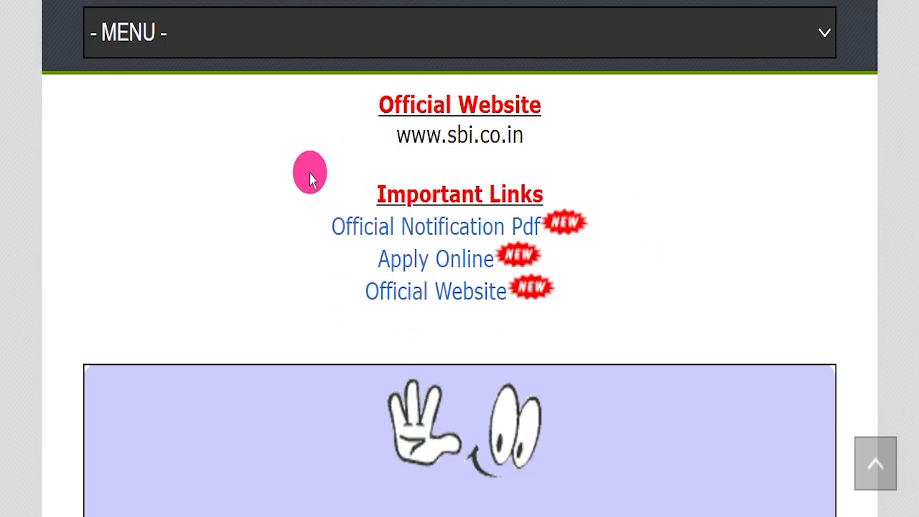
left_click_drag(309, 175, 601, 282)
left_click(281, 189)
left_click_drag(333, 225, 550, 219)
left_click(144, 2)
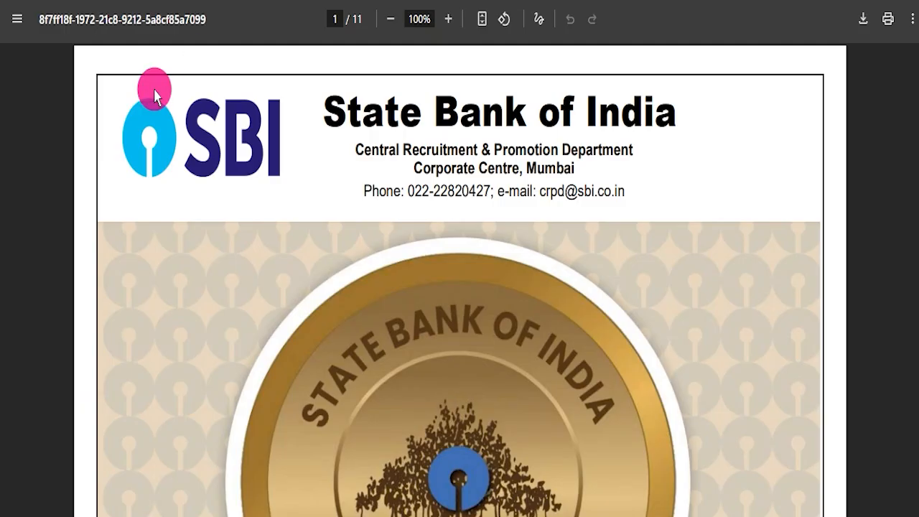
- Examine the online registration dates and the state-wise vacancy table in the recruitment notification
scroll(417, 244, "down", 10)
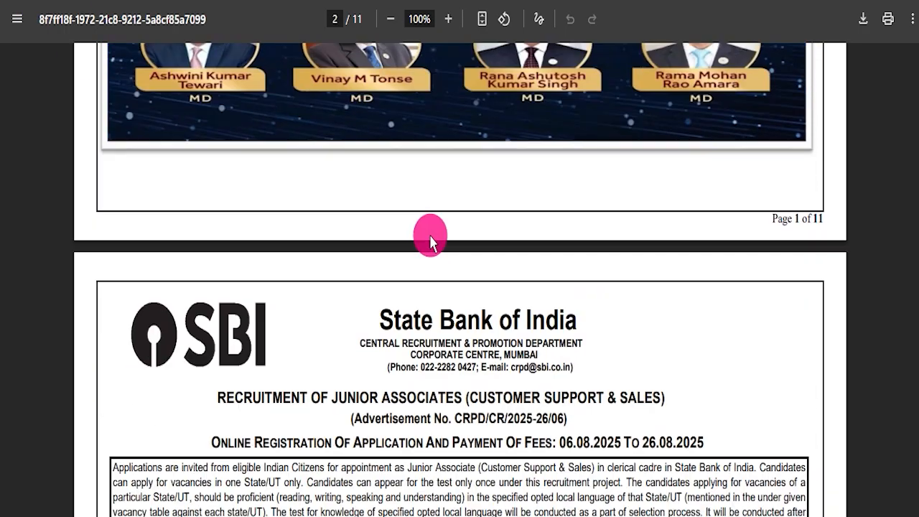
scroll(435, 237, "down", 1)
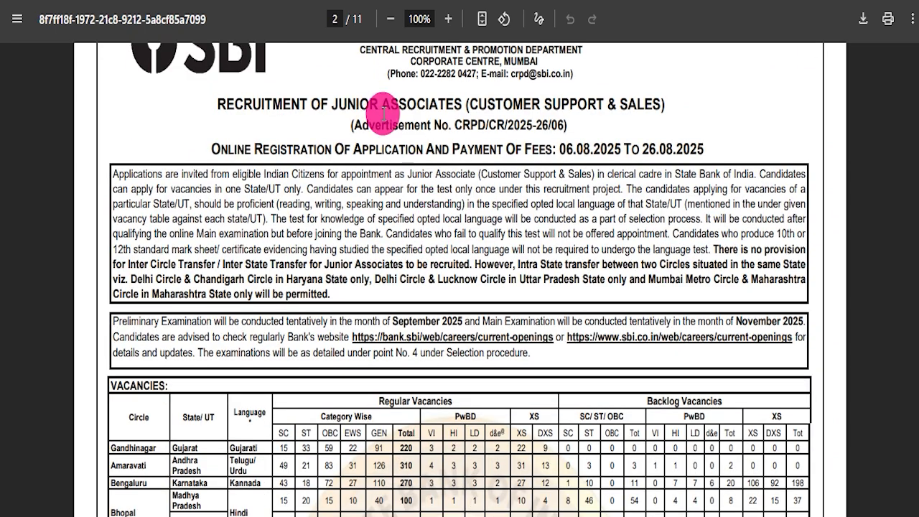
left_click_drag(206, 130, 699, 138)
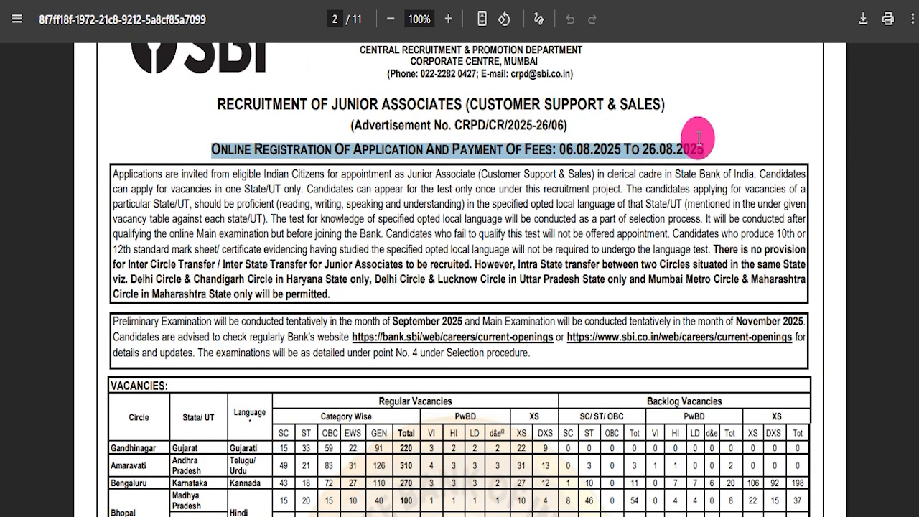
scroll(460, 209, "down", 2)
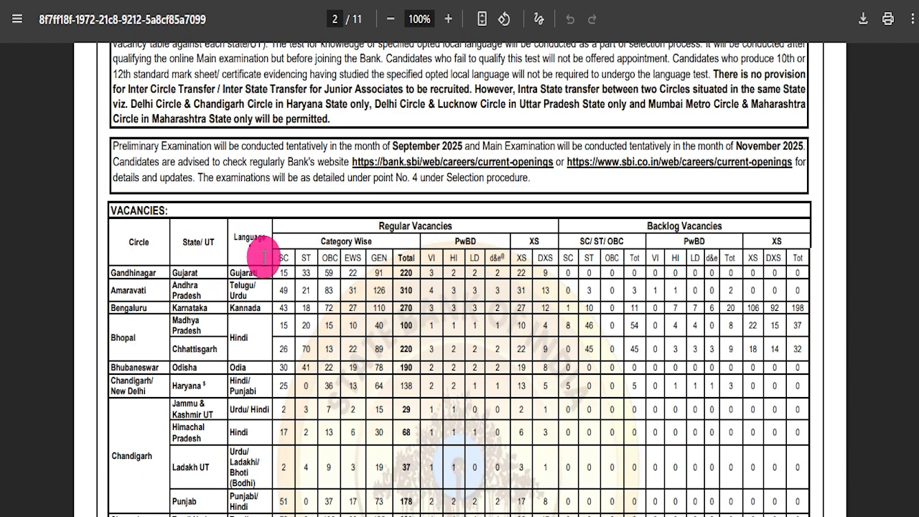
left_click_drag(321, 241, 520, 243)
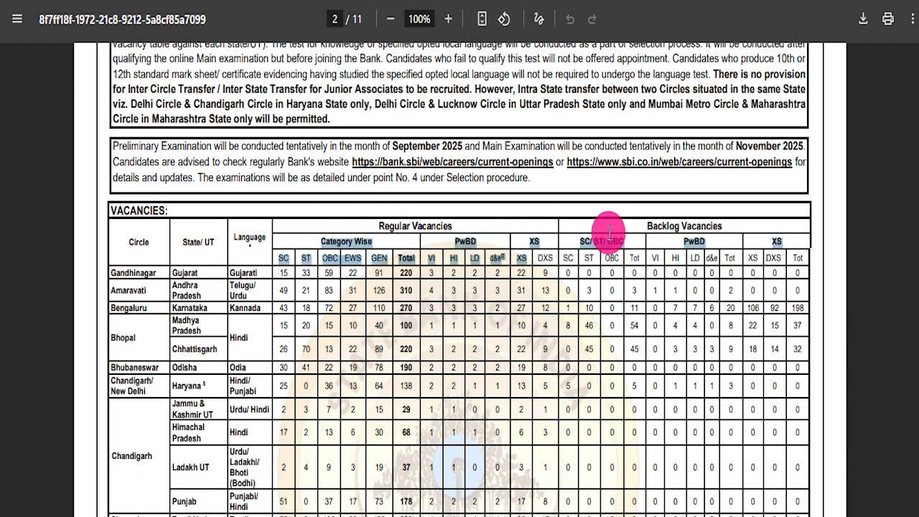
scroll(489, 314, "down", 2)
scroll(486, 300, "down", 6)
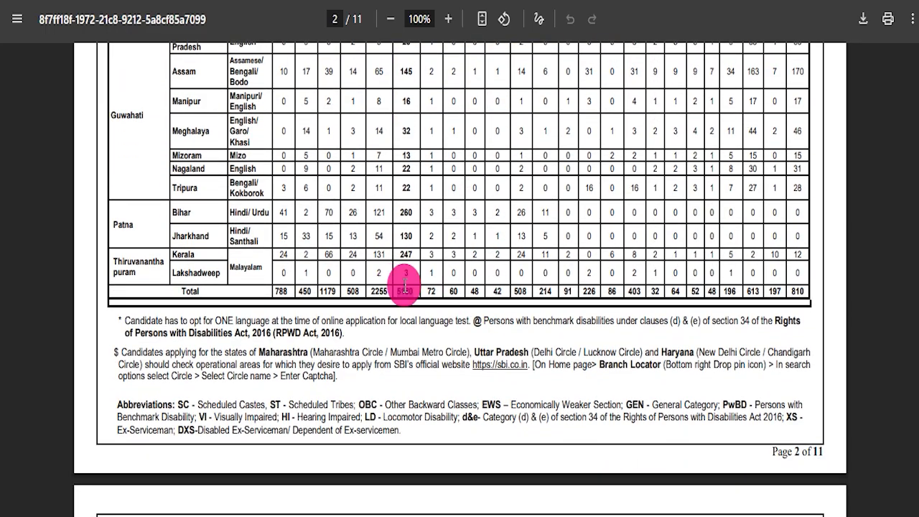
- Examine the age limit under Eligibility Criteria and the upper age relaxation for each category
scroll(380, 353, "down", 5)
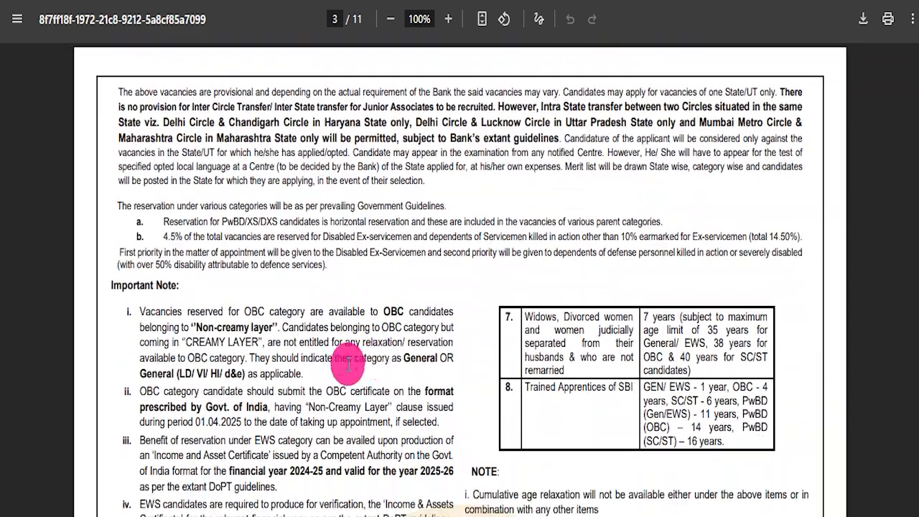
scroll(374, 325, "down", 10)
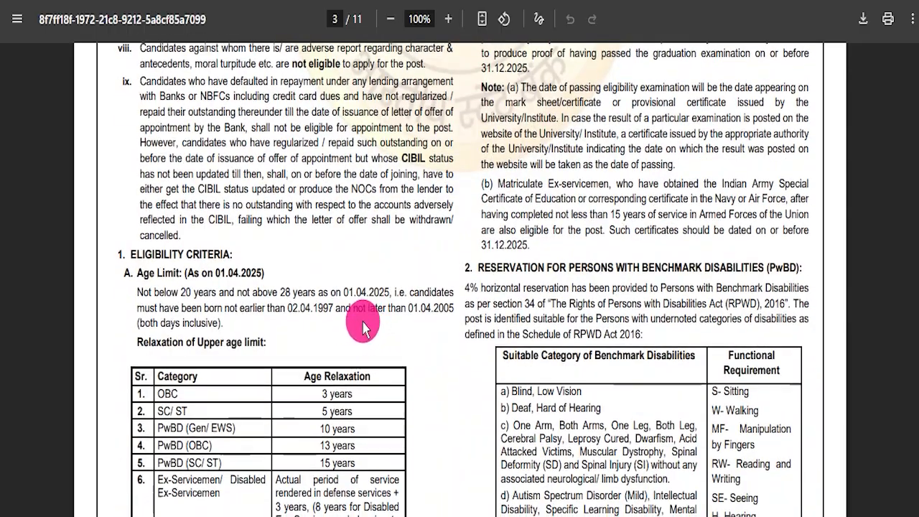
scroll(363, 327, "down", 2)
left_click_drag(129, 80, 241, 105)
left_click_drag(142, 118, 339, 119)
left_click(286, 158)
left_click_drag(155, 215, 353, 220)
left_click_drag(148, 231, 353, 257)
left_click_drag(147, 247, 307, 347)
- Read through the disability and ex-servicemen rules to the Preliminary and Main Examination patterns under Selection Procedure
scroll(379, 307, "down", 3)
scroll(379, 308, "down", 3)
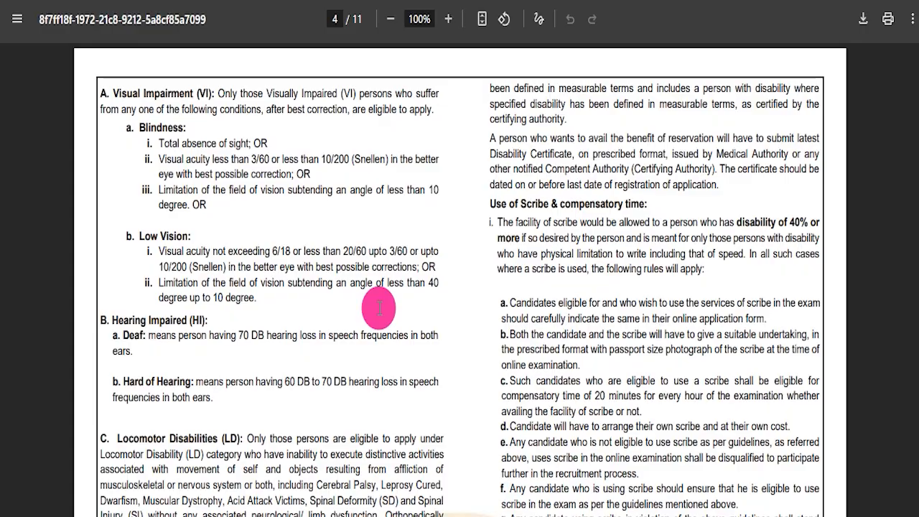
scroll(379, 308, "down", 12)
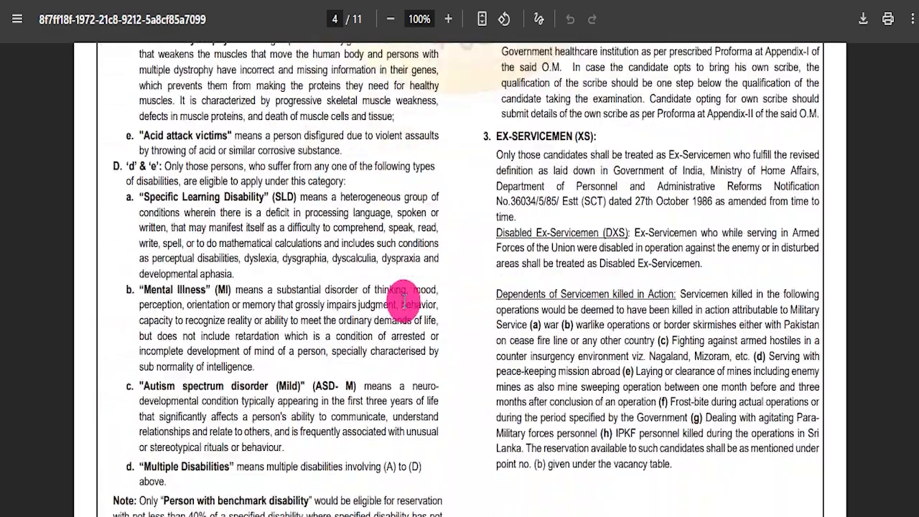
scroll(406, 302, "down", 4)
scroll(410, 305, "down", 3)
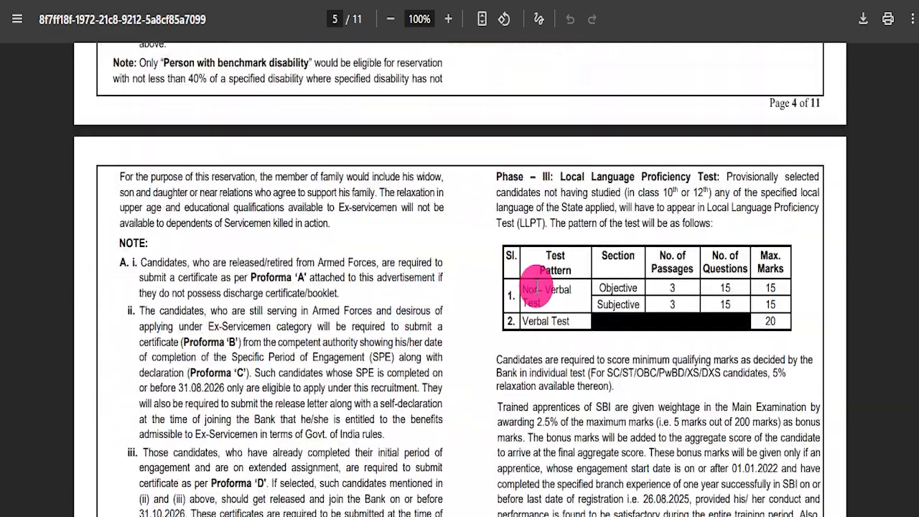
scroll(536, 285, "down", 8)
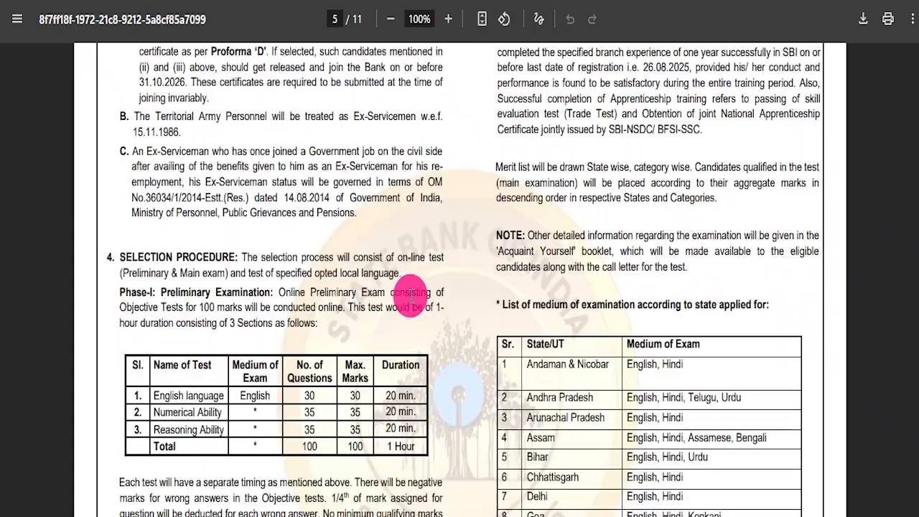
scroll(405, 285, "down", 2)
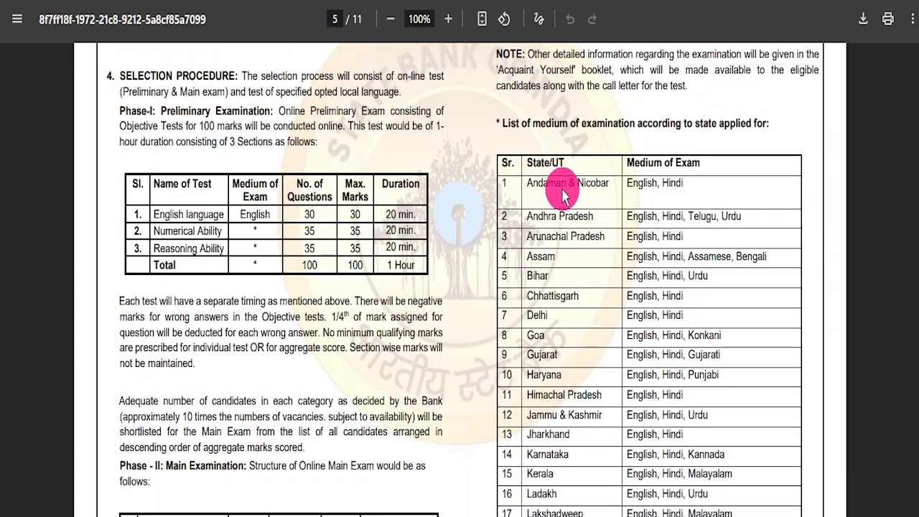
scroll(428, 302, "down", 6)
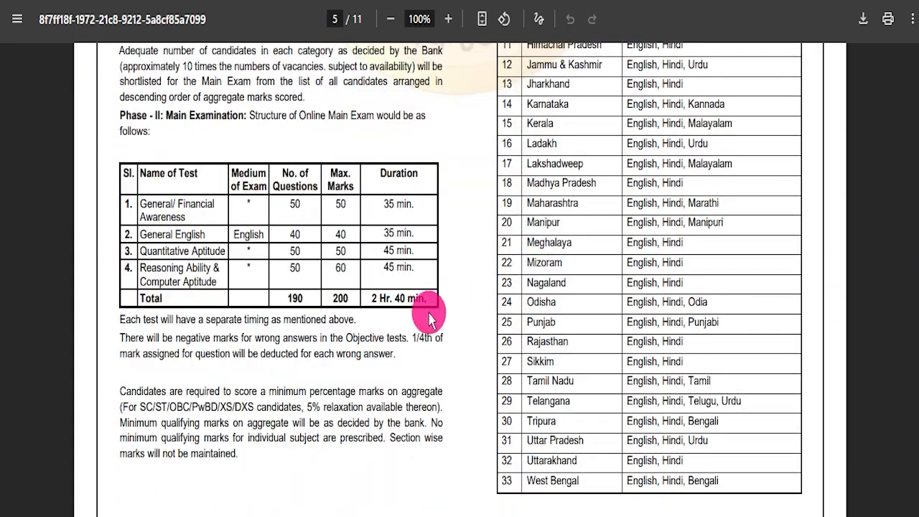
- Review the fee table, the How to Apply section and the guidelines for filling in the online application
scroll(454, 300, "down", 14)
scroll(432, 323, "down", 20)
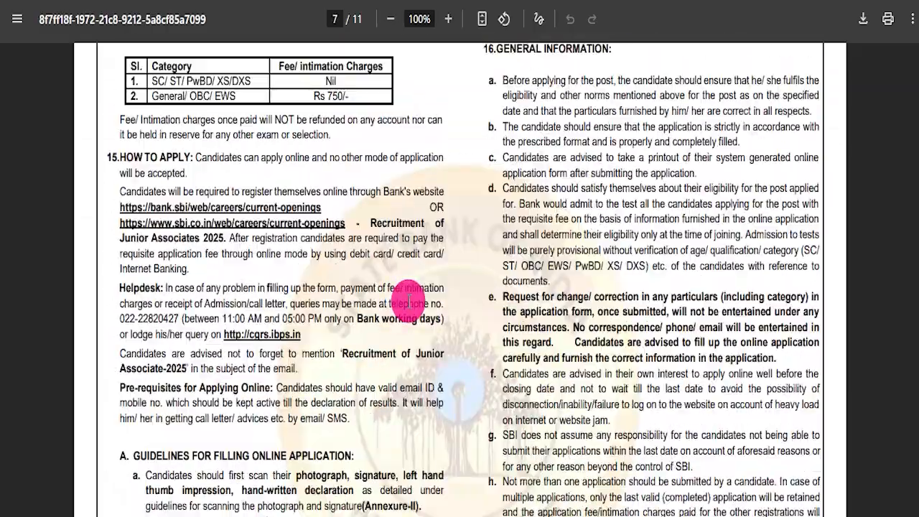
scroll(408, 299, "down", 6)
scroll(293, 283, "down", 2)
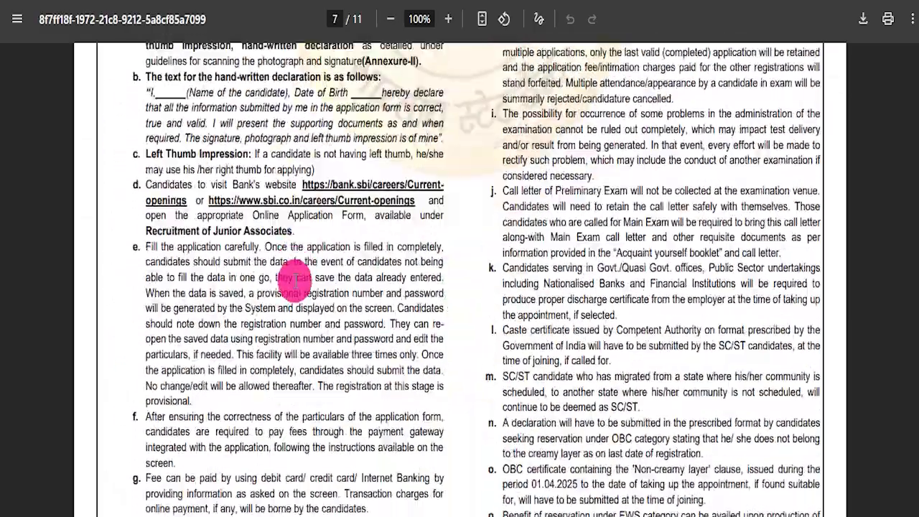
scroll(293, 282, "down", 5)
scroll(338, 287, "down", 5)
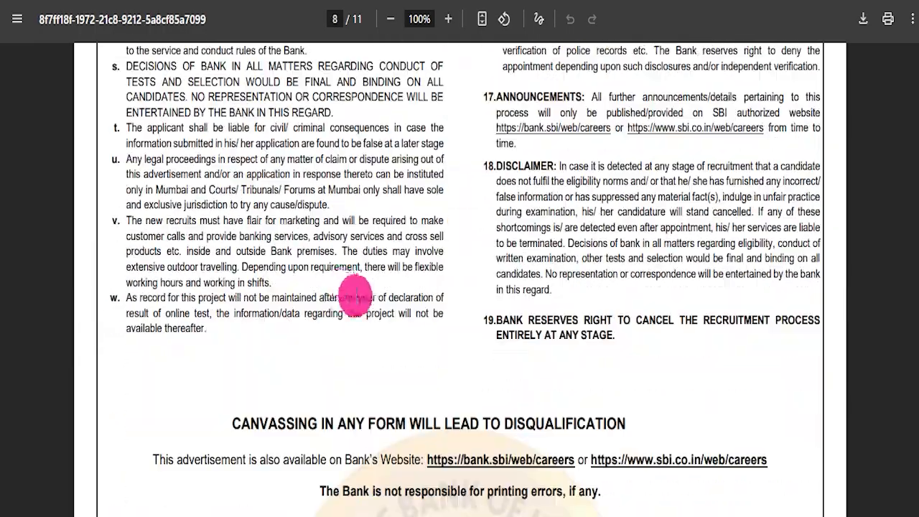
- Examine the photograph, signature, left thumb impression and hand-written declaration upload requirements, plus the certificate forms that follow
scroll(427, 311, "down", 20)
scroll(427, 314, "up", 7)
scroll(426, 314, "down", 5)
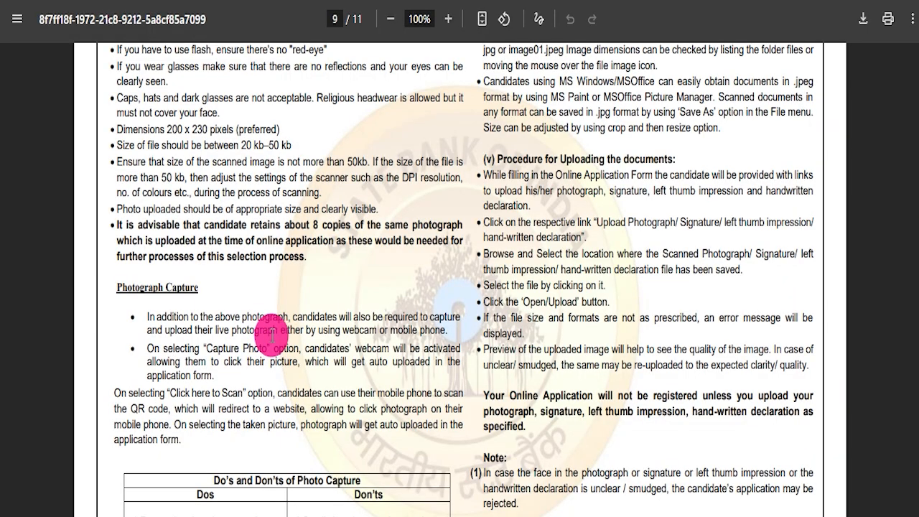
scroll(397, 328, "up", 2)
scroll(403, 332, "down", 8)
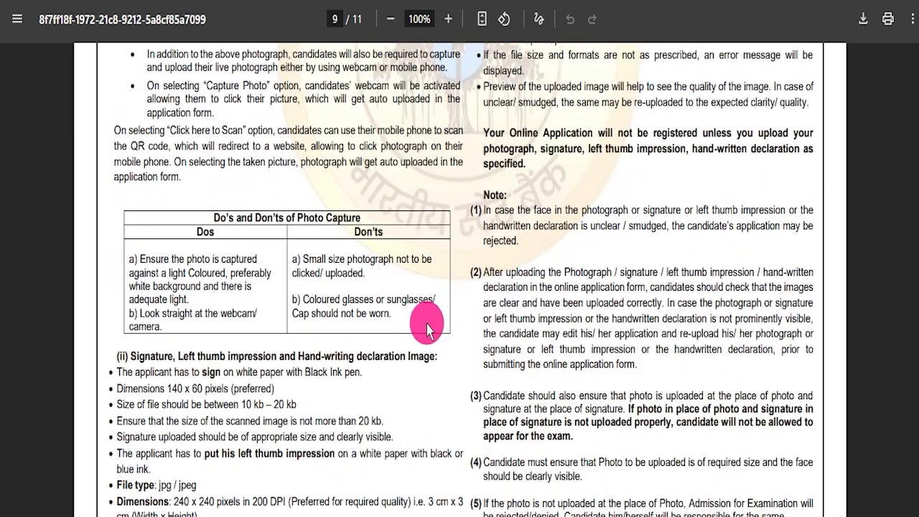
scroll(423, 324, "down", 3)
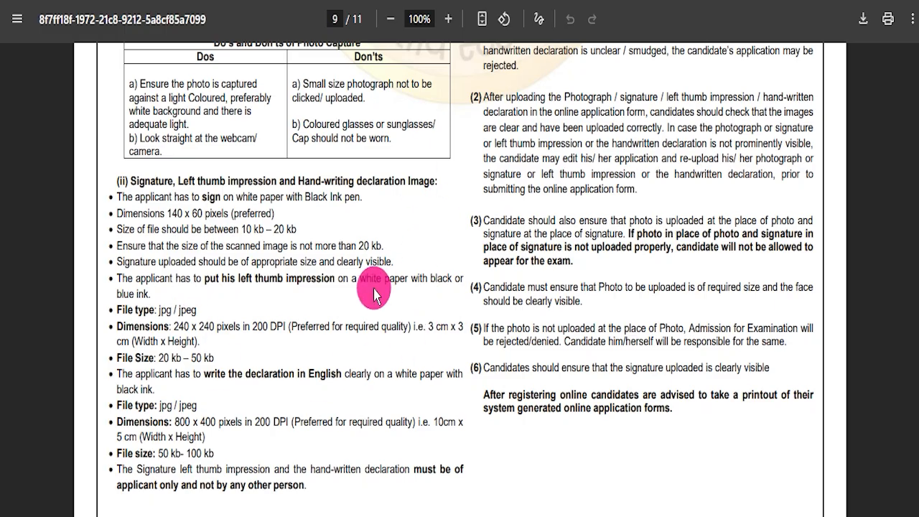
left_click_drag(138, 213, 474, 273)
scroll(303, 408, "down", 2)
scroll(474, 273, "down", 8)
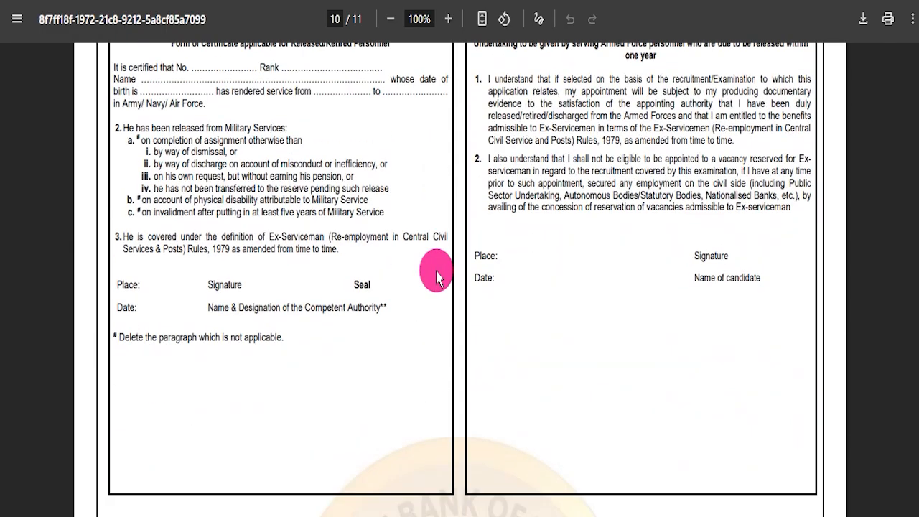
scroll(438, 222, "down", 8)
- Return from the notification to the job post and open the Apply Online page for the Junior Associates recruitment
scroll(445, 294, "up", 9)
scroll(446, 294, "up", 20)
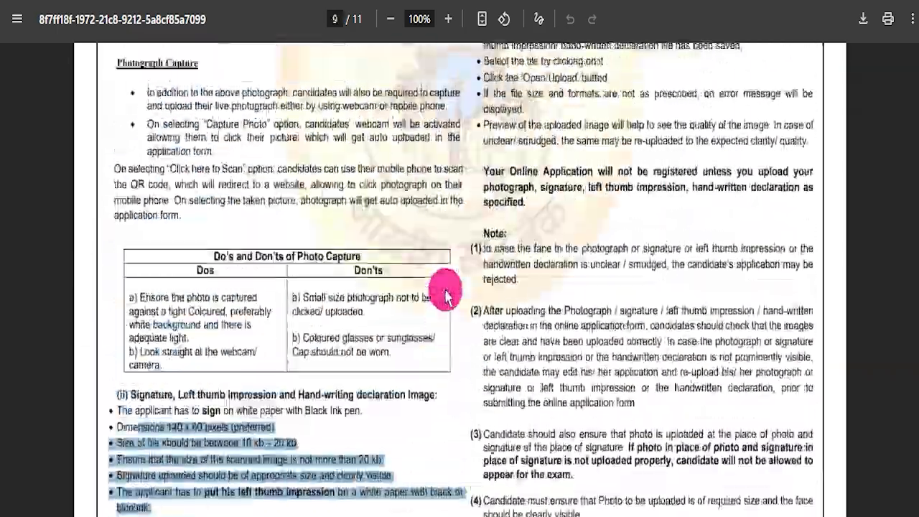
scroll(445, 294, "up", 20)
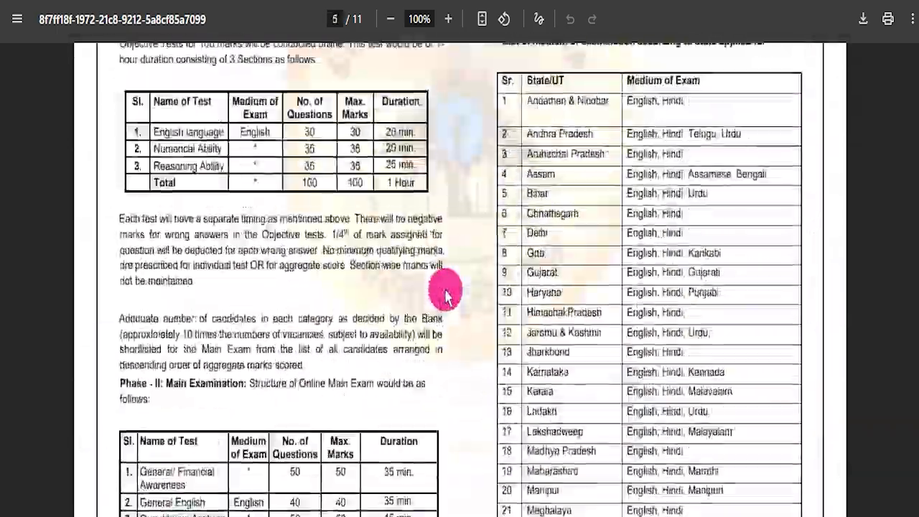
scroll(438, 295, "up", 15)
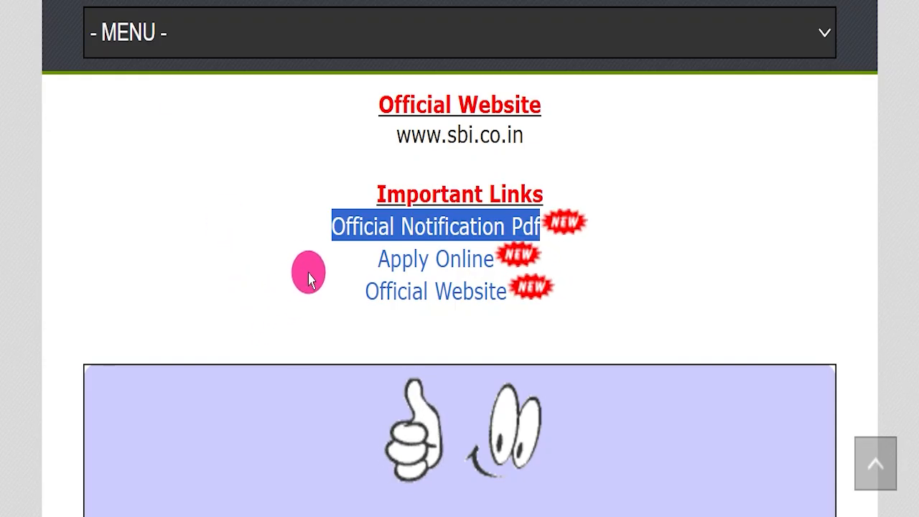
left_click(384, 253)
left_click_drag(384, 253, 495, 260)
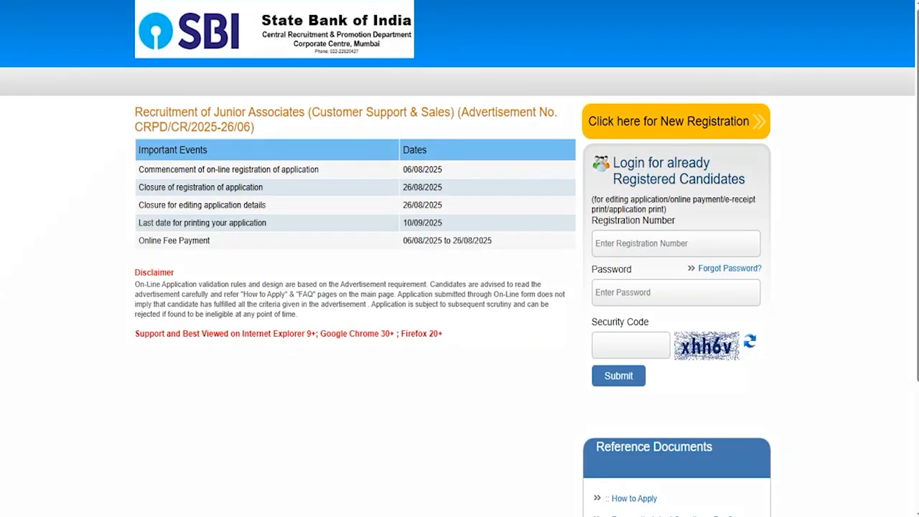
- Go over the registered-candidate login box, marking the registration number, password and security code fields and the Submit option
left_click_drag(728, 245, 765, 203)
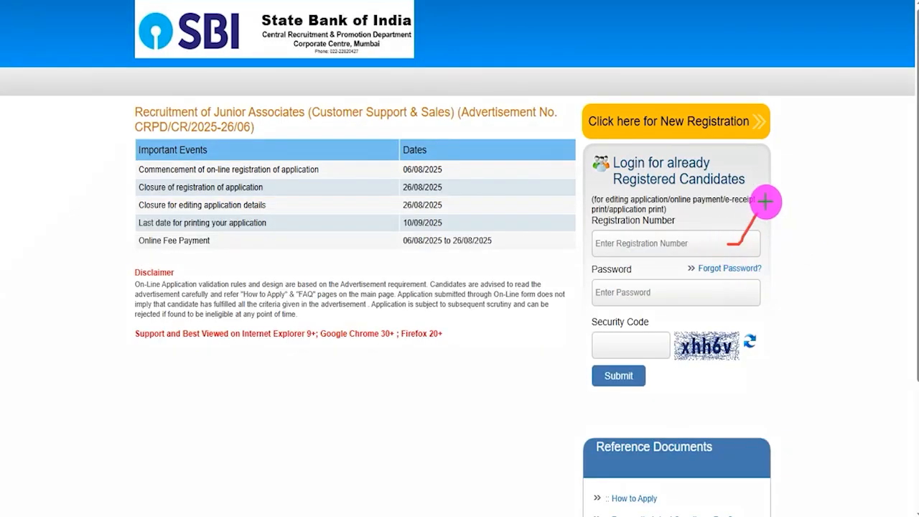
left_click_drag(724, 295, 752, 261)
left_click_drag(737, 346, 757, 317)
left_click_drag(638, 344, 672, 320)
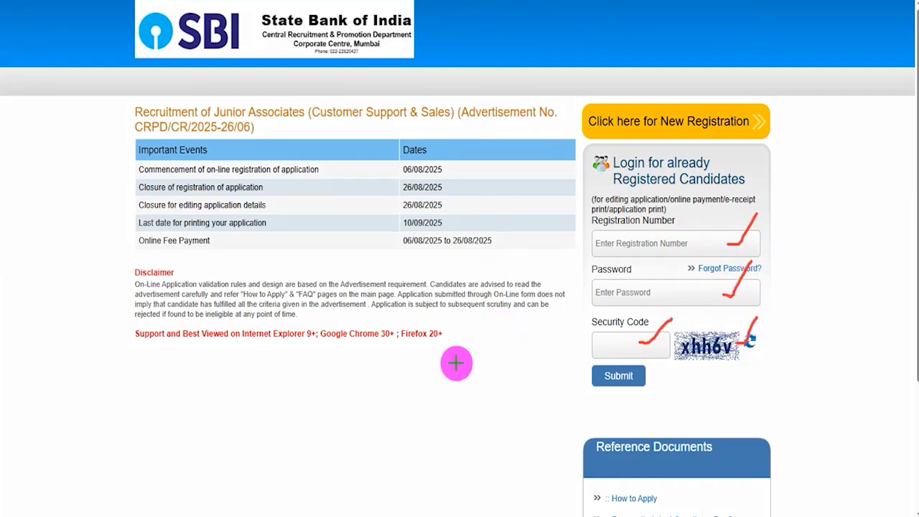
left_click_drag(410, 385, 568, 379)
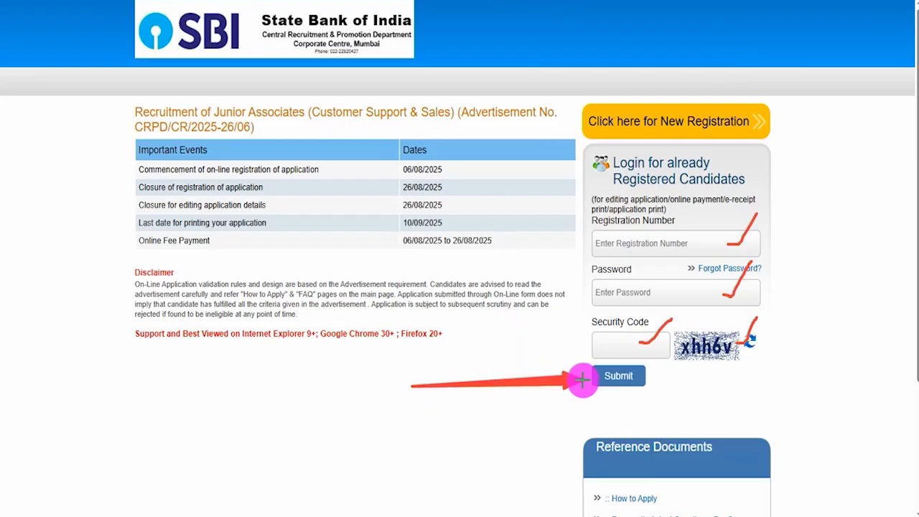
left_click_drag(581, 380, 583, 380)
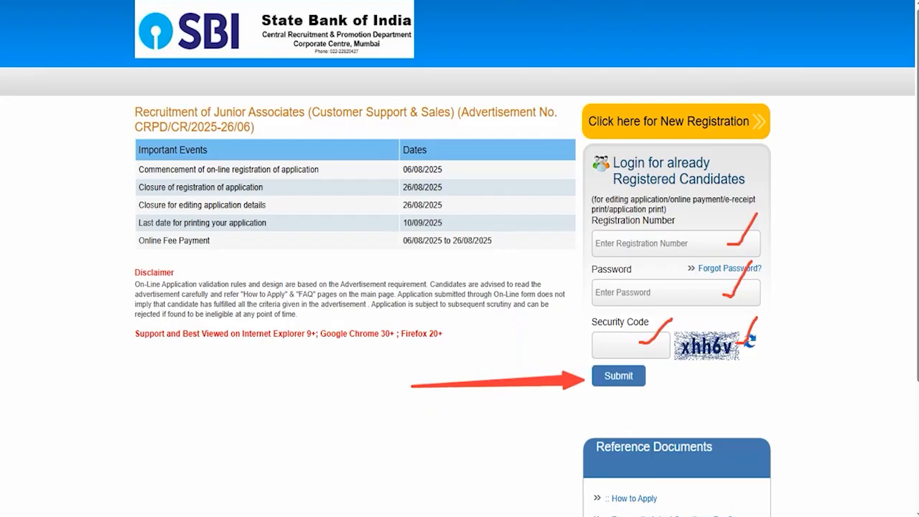
key("Escape")
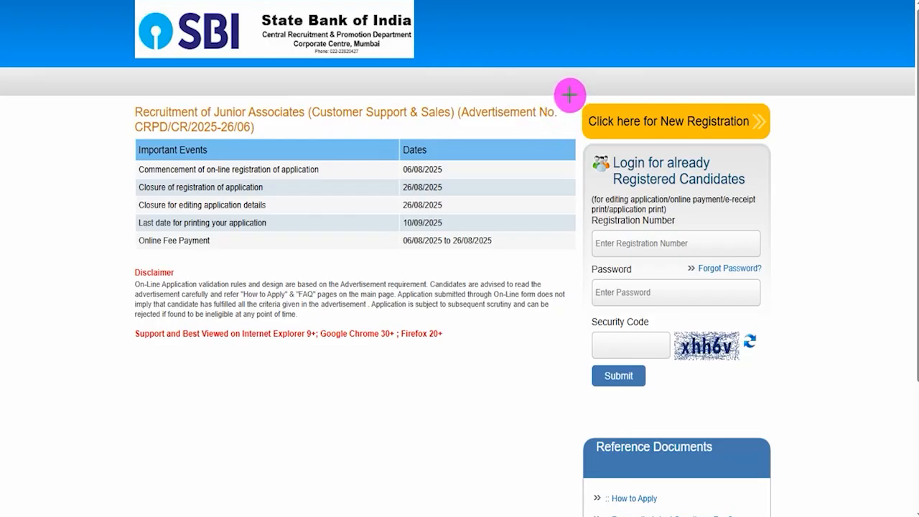
- Open the new registration form for the Junior Associates recruitment and display its name, mobile and email fields
left_click_drag(570, 96, 793, 145)
key("Escape")
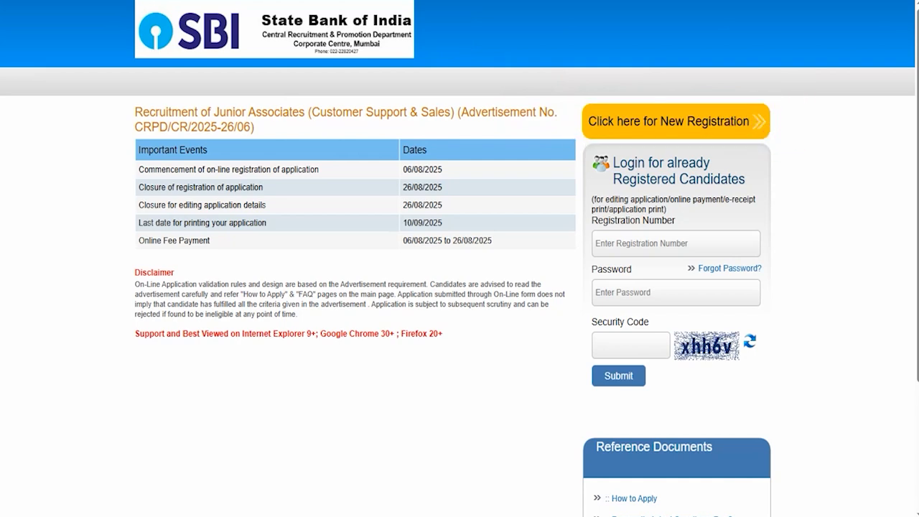
left_click(653, 122)
scroll(322, 234, "down", 2)
scroll(322, 233, "down", 1)
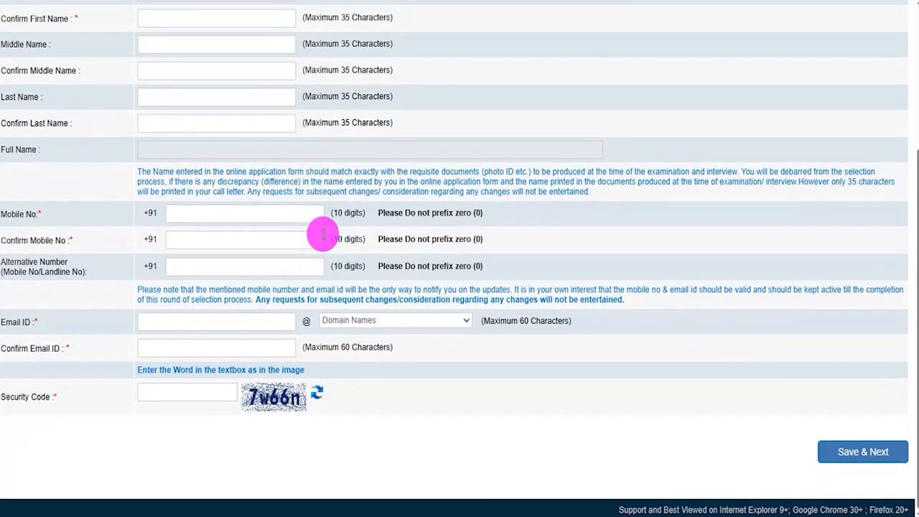
scroll(912, 259, "up", 1)
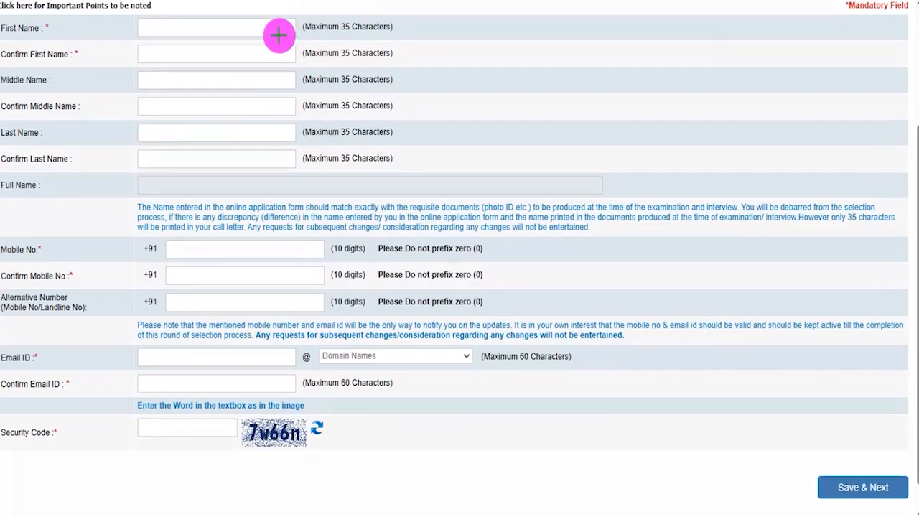
- Review the name, mobile number and email fields of the registration form, marking each one, and view the email domain options
left_click_drag(272, 32, 294, 10)
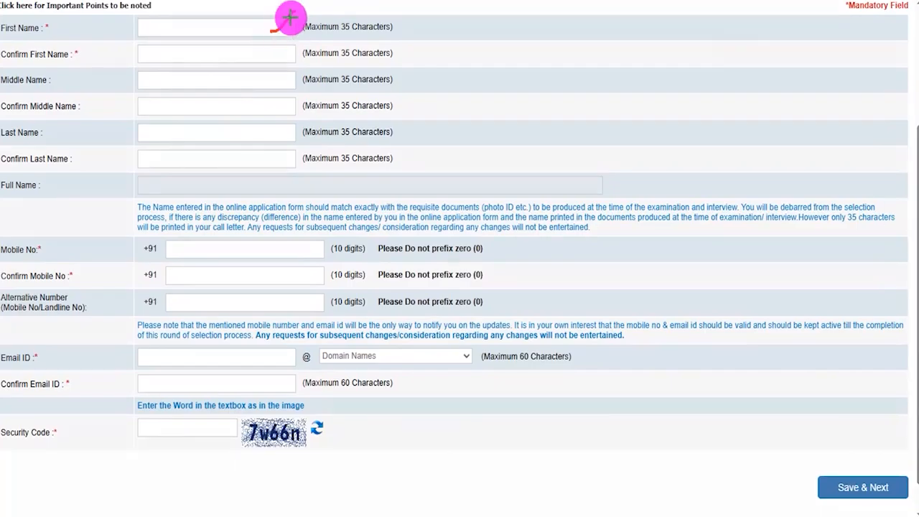
left_click_drag(274, 55, 290, 44)
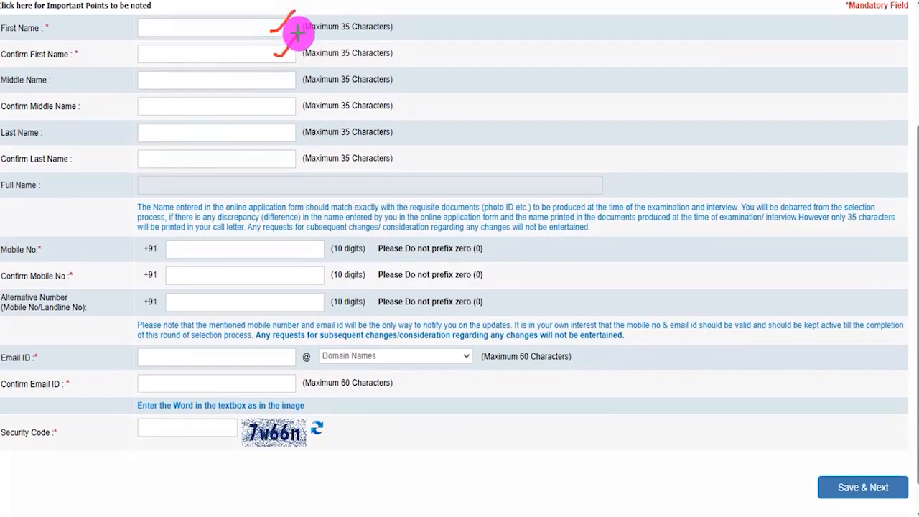
left_click_drag(261, 107, 278, 96)
left_click_drag(260, 135, 286, 120)
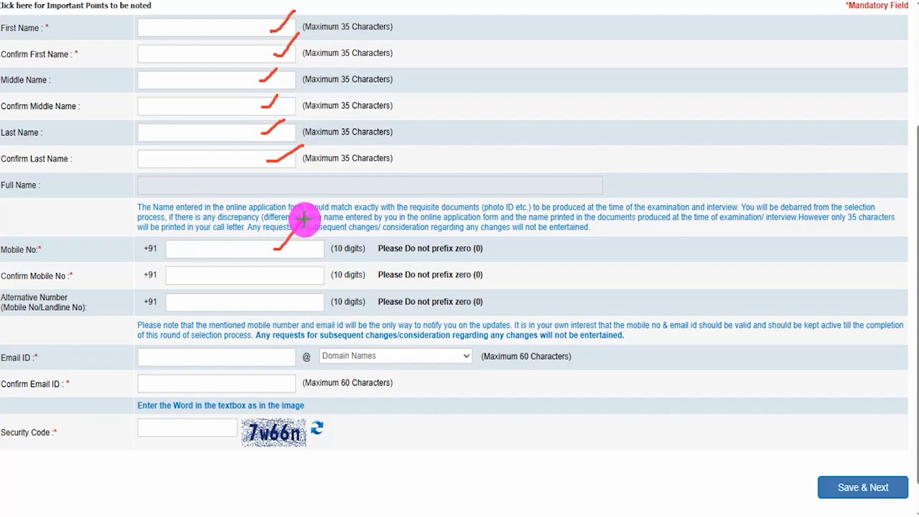
left_click_drag(287, 276, 323, 255)
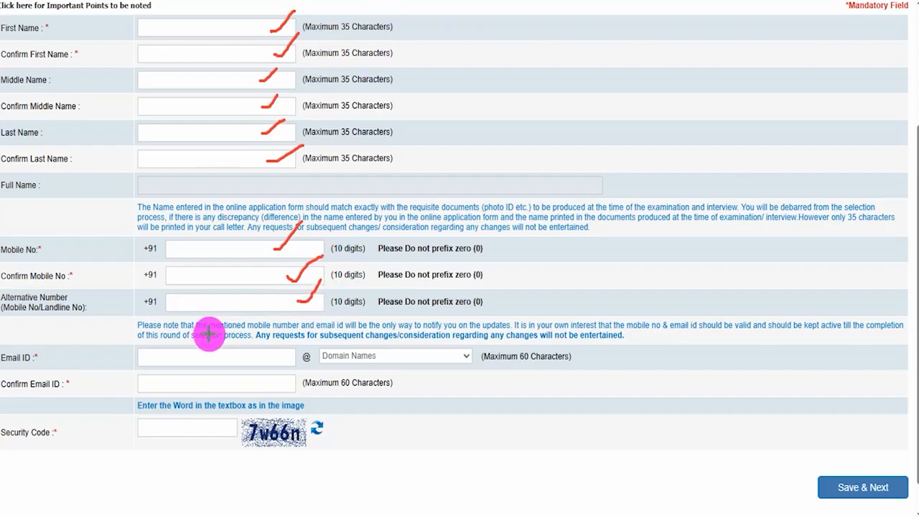
left_click_drag(30, 364, 44, 364)
left_click_drag(227, 356, 251, 334)
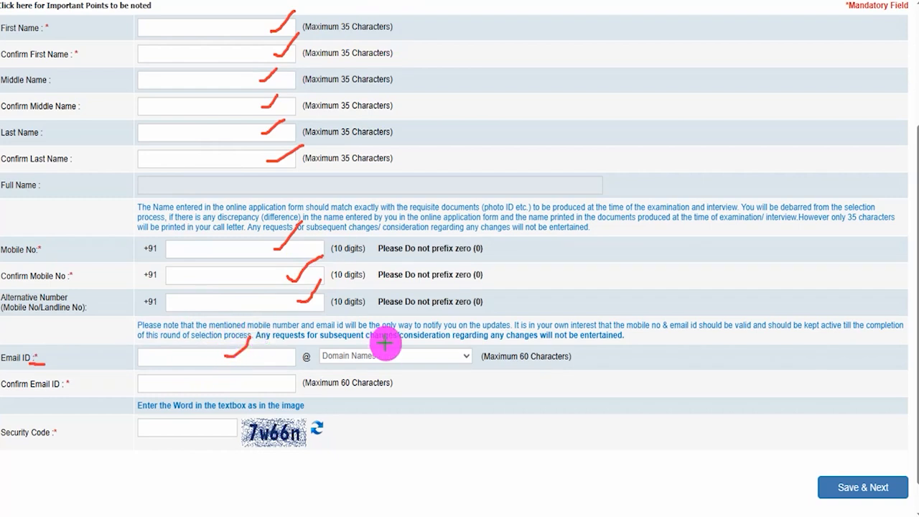
left_click(452, 359)
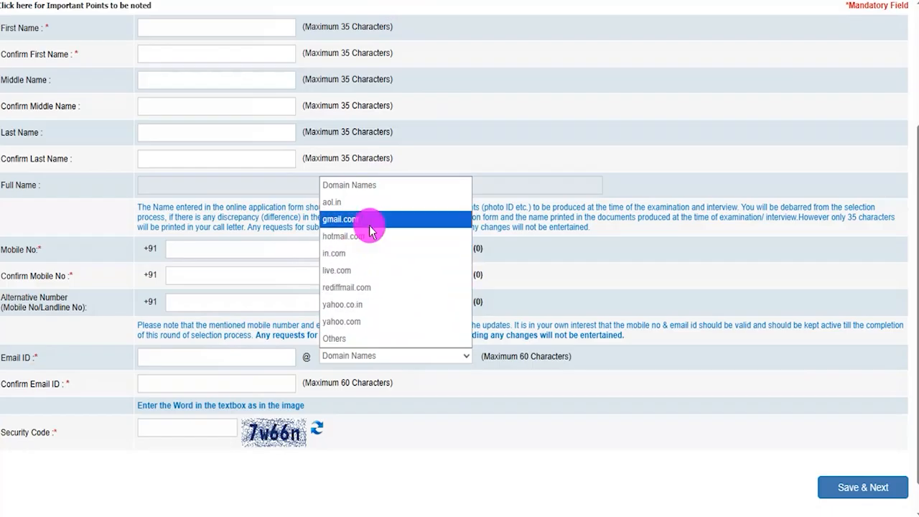
left_click(504, 391)
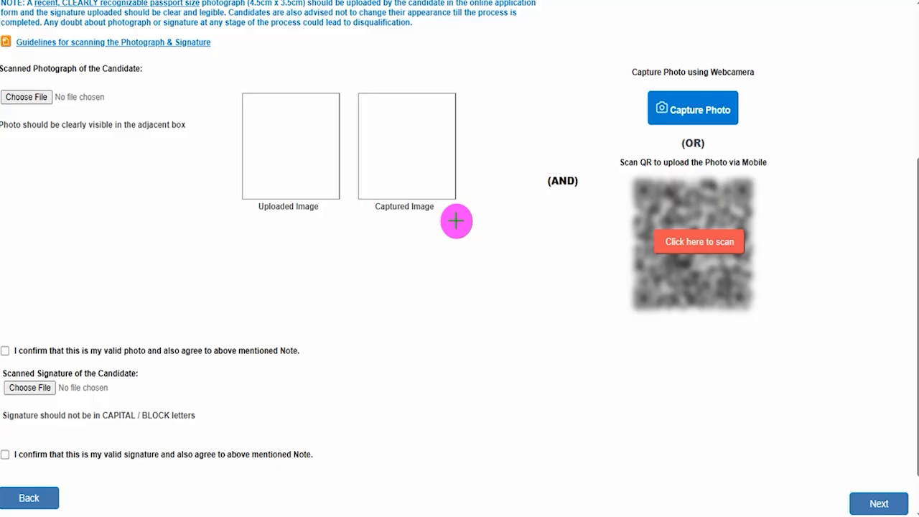
- Mark the photograph, webcam capture and signature sections of the upload page, and open the Guidelines for scanning the Photograph & Signature
left_click_drag(316, 125, 345, 101)
left_click_drag(730, 96, 754, 89)
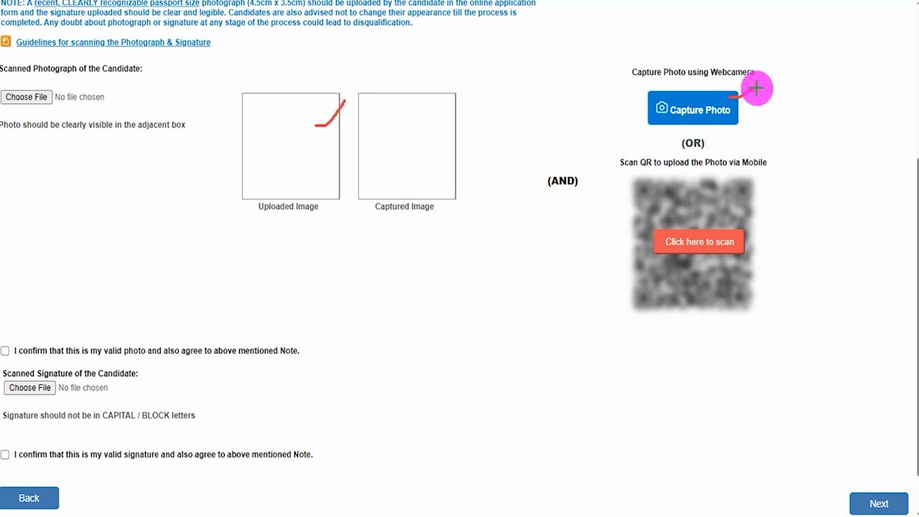
left_click_drag(171, 380, 224, 357)
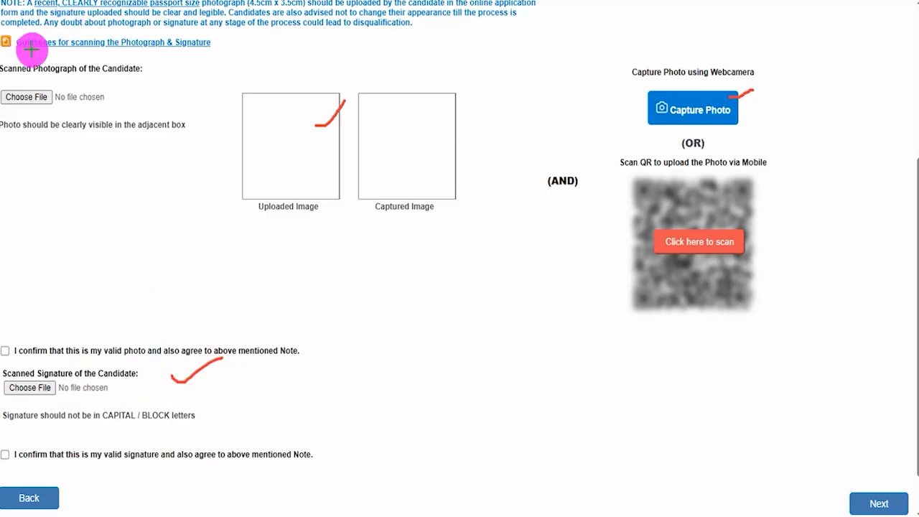
left_click_drag(0, 31, 224, 54)
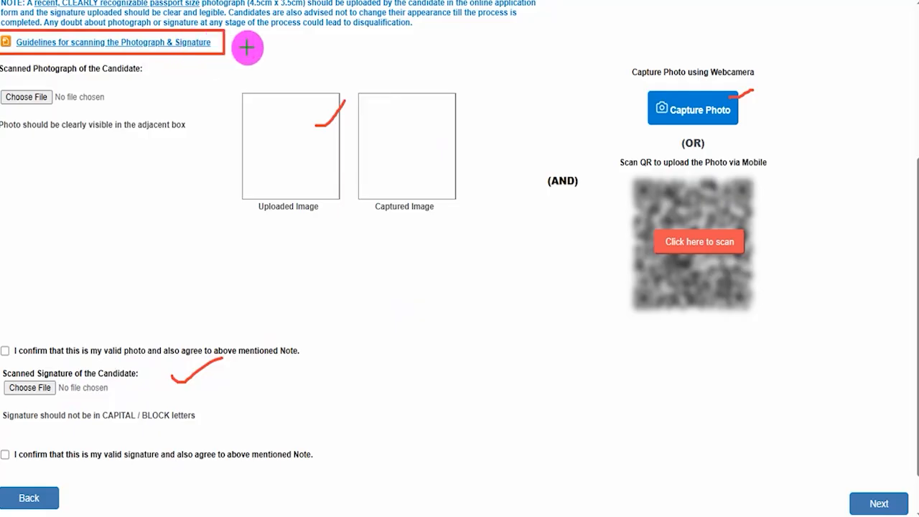
key("Escape")
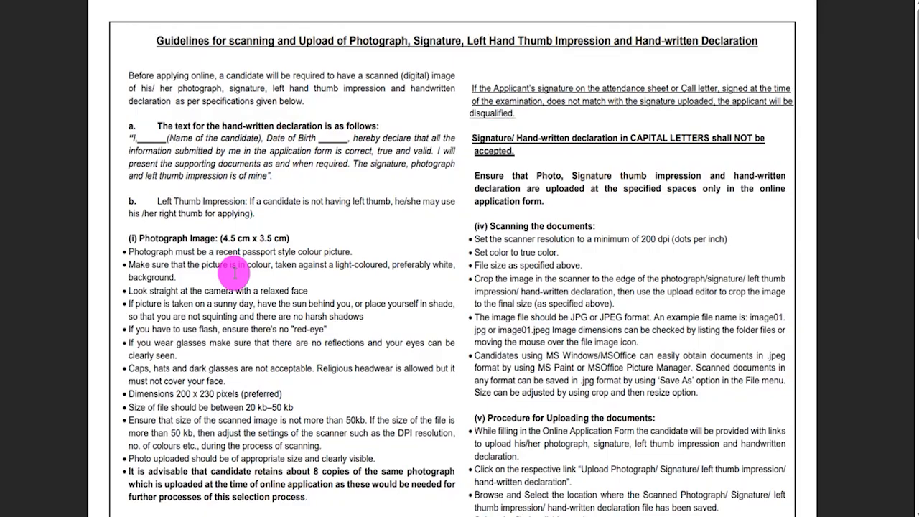
- Read the photograph image requirements in the guidelines, highlighting the print dimensions and the permitted file size
left_click_drag(221, 238, 286, 239)
scroll(241, 316, "down", 1)
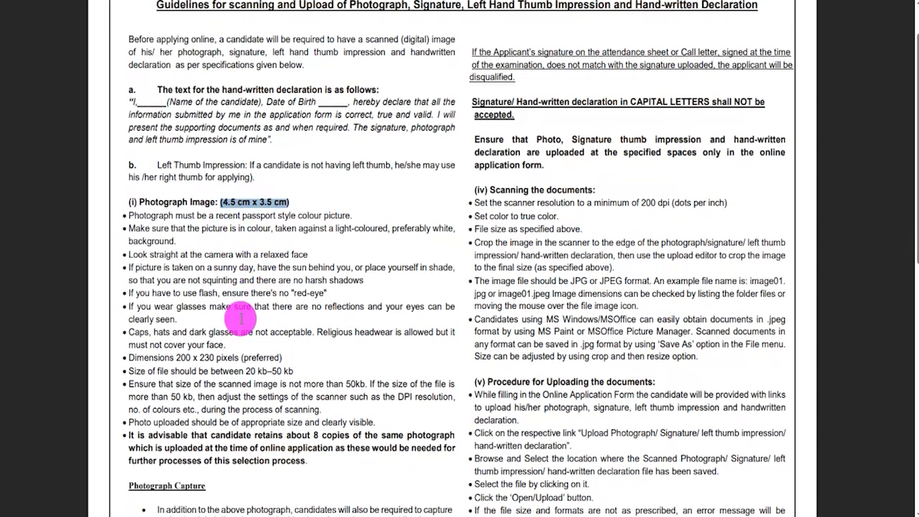
scroll(240, 316, "down", 1)
left_click(259, 332)
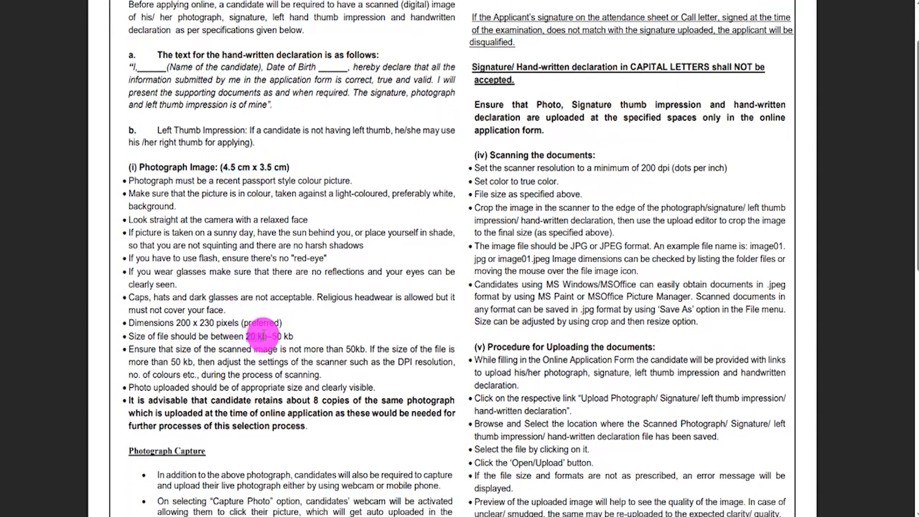
left_click_drag(246, 336, 290, 336)
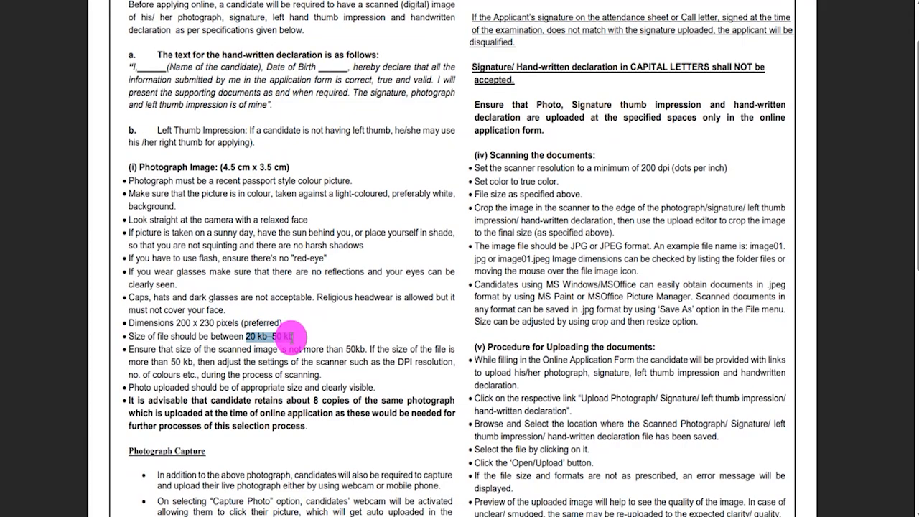
- Read the signature image requirements, highlighting the file size, pixel dimensions, ink colour and paper colour
scroll(293, 336, "down", 10)
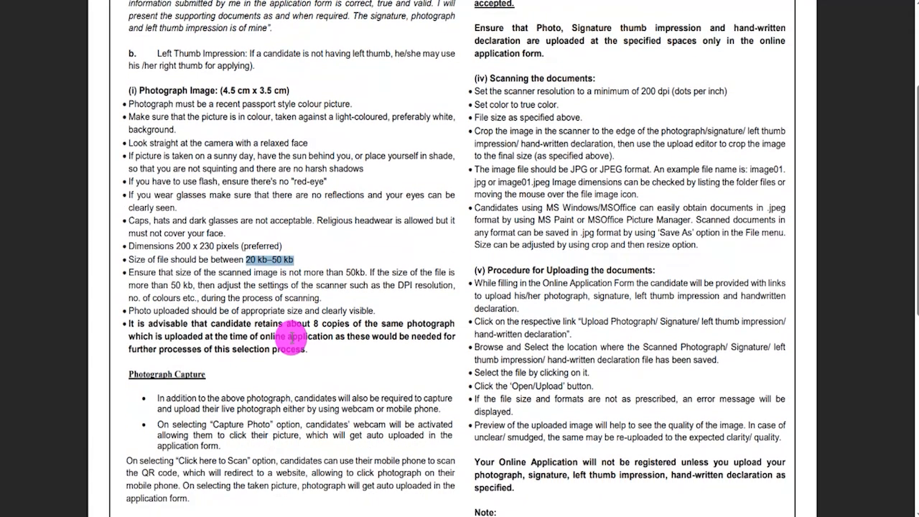
scroll(291, 337, "down", 4)
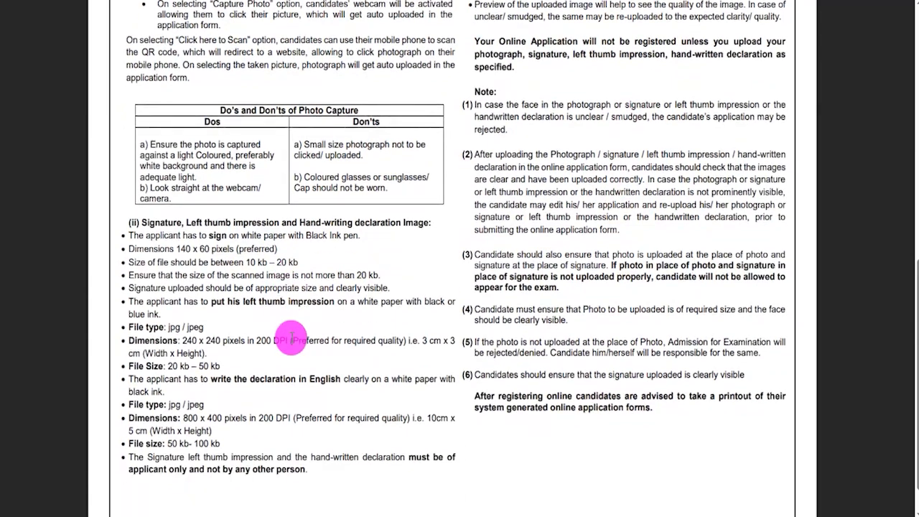
left_click_drag(247, 262, 299, 262)
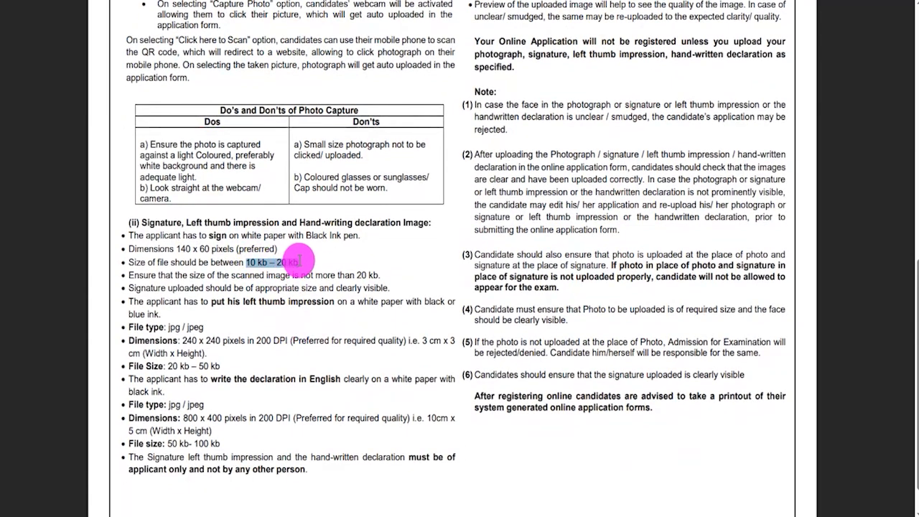
left_click_drag(176, 248, 206, 248)
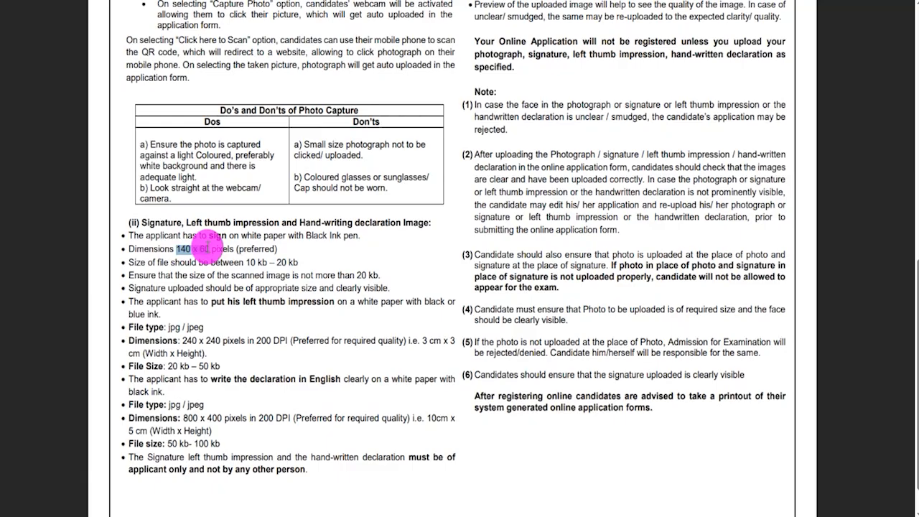
scroll(225, 267, "up", 2)
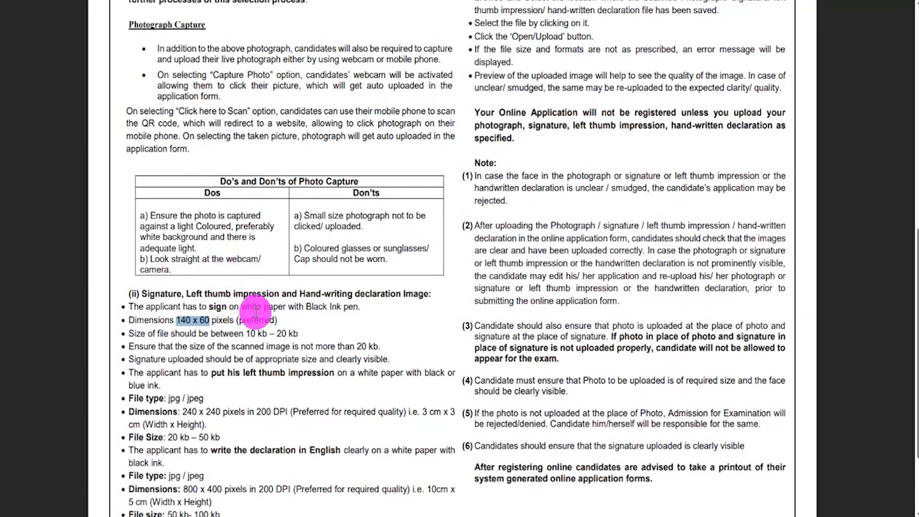
left_click_drag(307, 308, 341, 306)
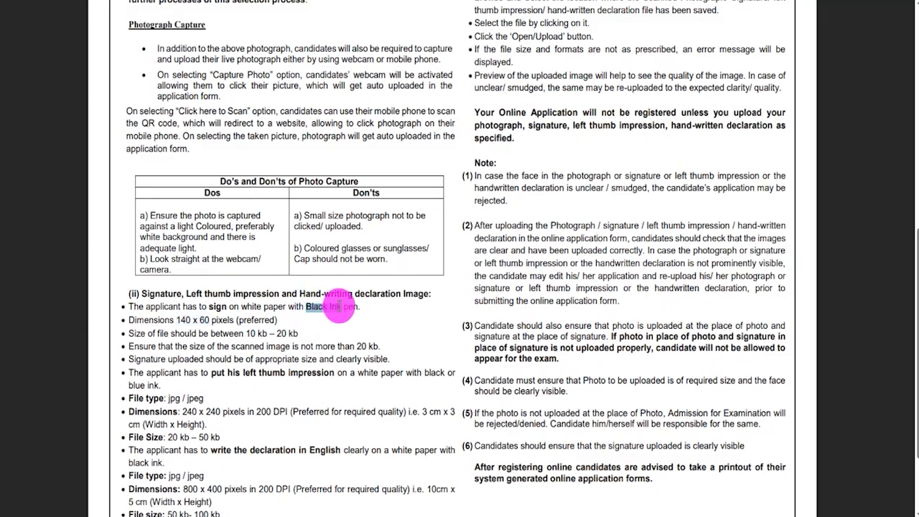
left_click_drag(243, 306, 266, 308)
- Check the Photograph Capture instructions in the guidelines and return to the photograph and signature upload page
scroll(266, 309, "up", 4)
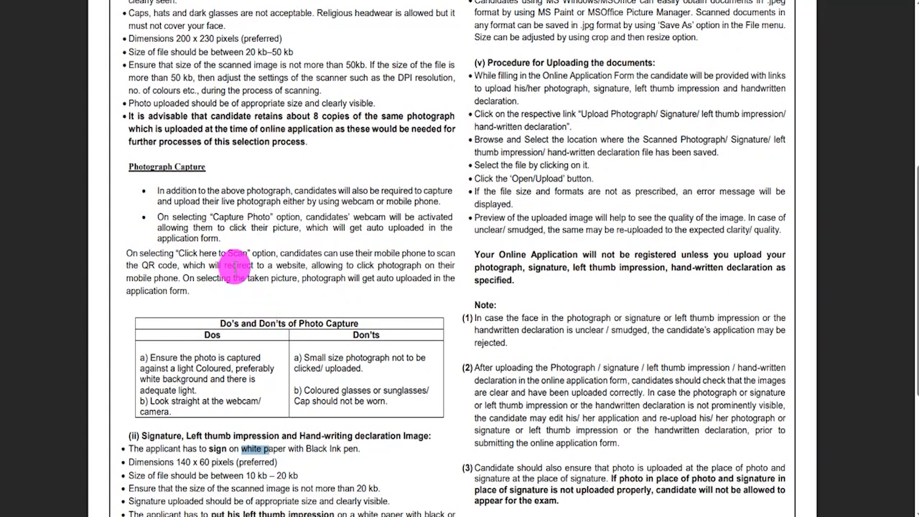
left_click(253, 269)
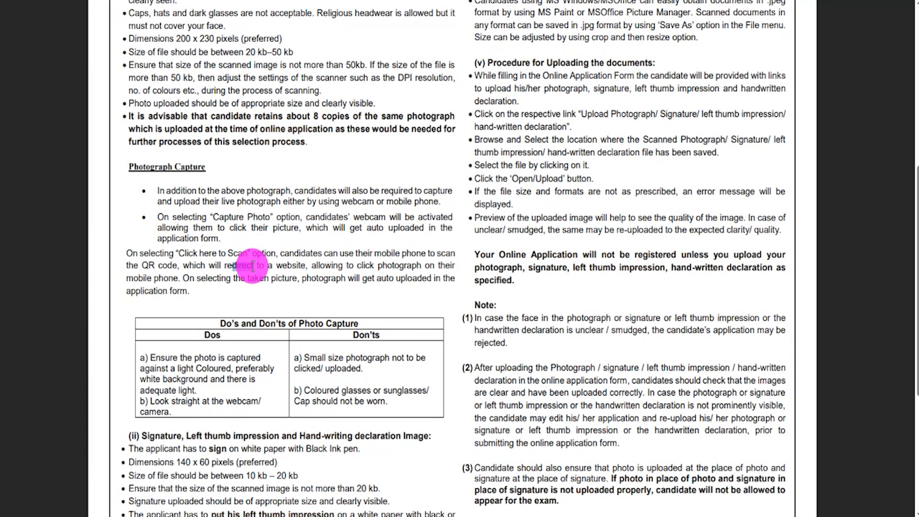
double_click(250, 265)
scroll(275, 287, "up", 10)
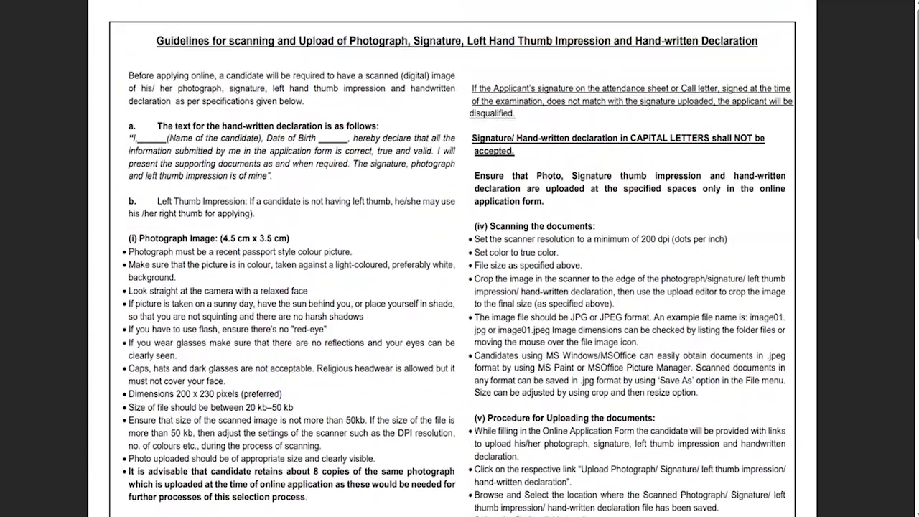
left_click(188, 3)
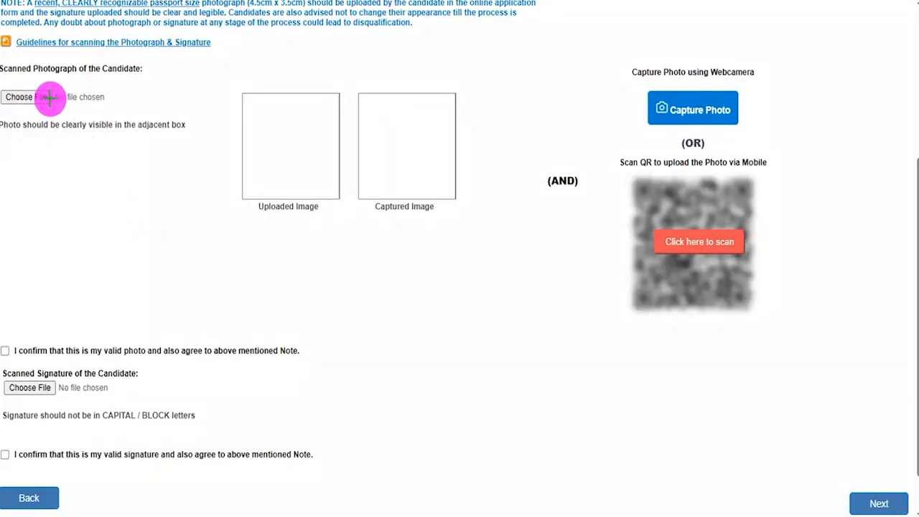
- Mark the photograph's file chooser, the uploaded image box and the Capture Photo option on the upload page
left_click_drag(50, 98, 88, 73)
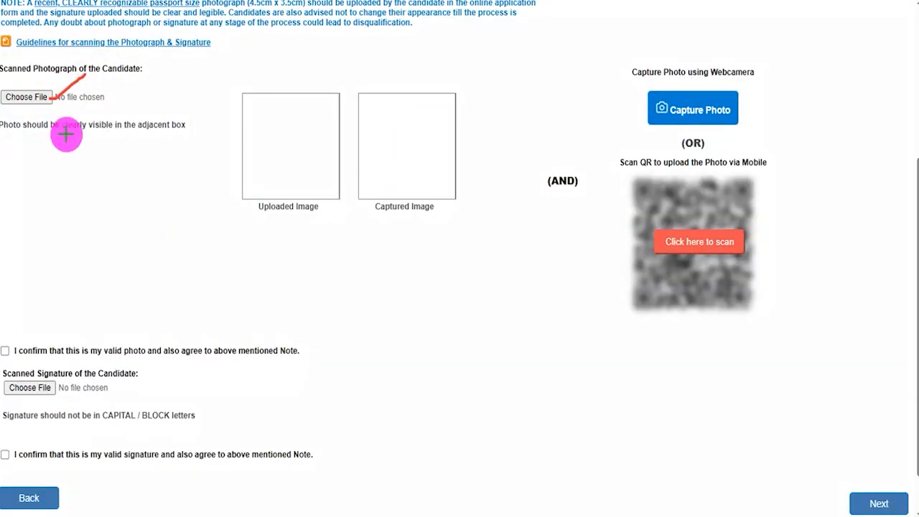
left_click_drag(283, 114, 318, 86)
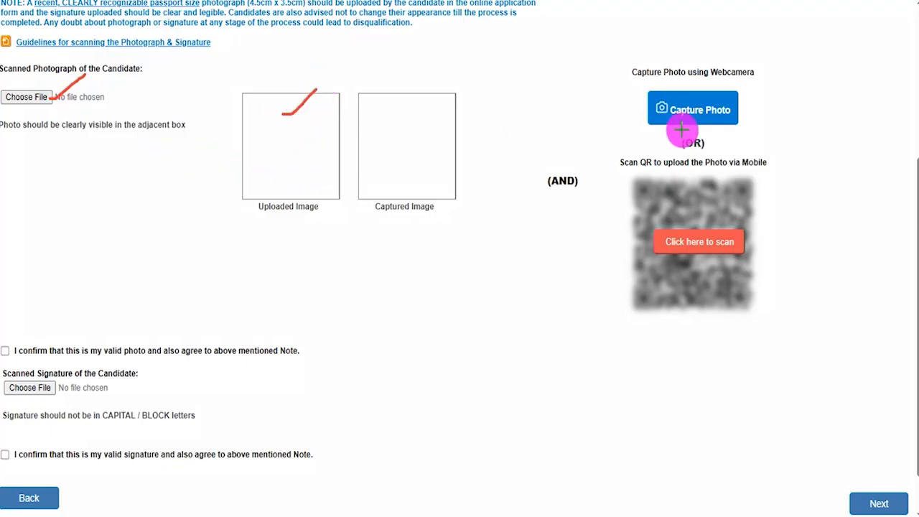
left_click_drag(735, 99, 767, 71)
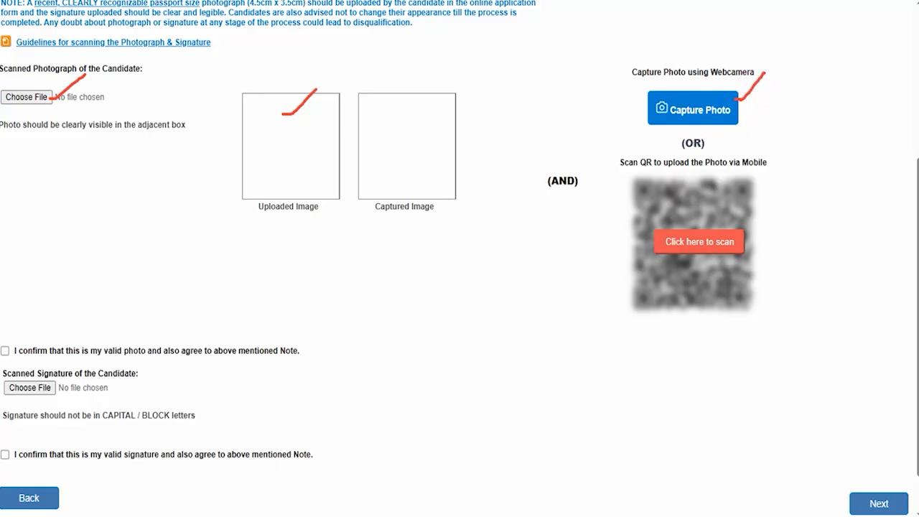
- Clear the marks, reveal the QR code for uploading the photo via mobile, and mark the captured image box
key("Escape")
left_click(722, 242)
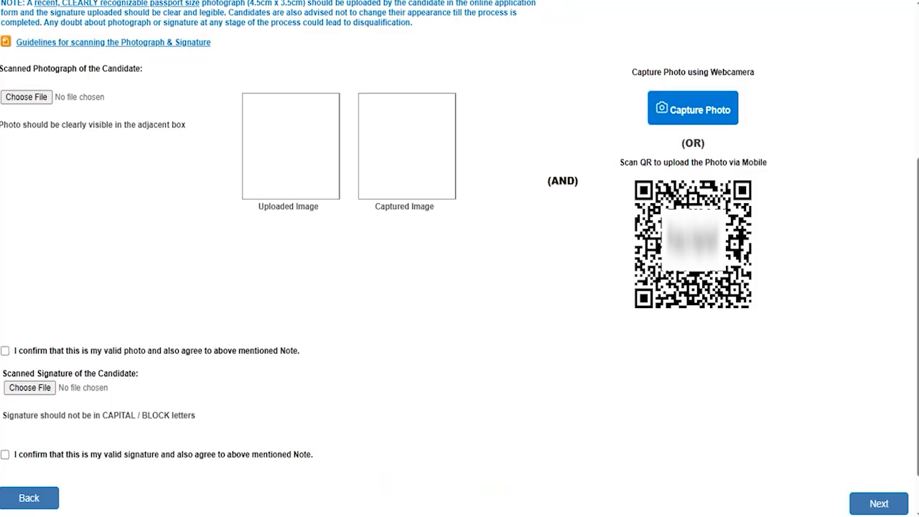
left_click_drag(427, 137, 465, 87)
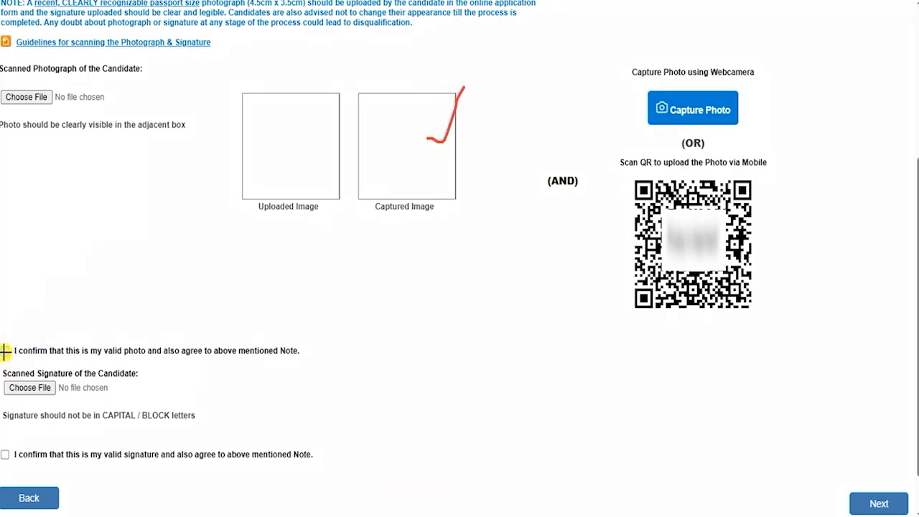
- Mark the photo confirmation, the signature's file chooser and preview area, and the signature confirmation, and clear the marks
left_click_drag(4, 354, 24, 326)
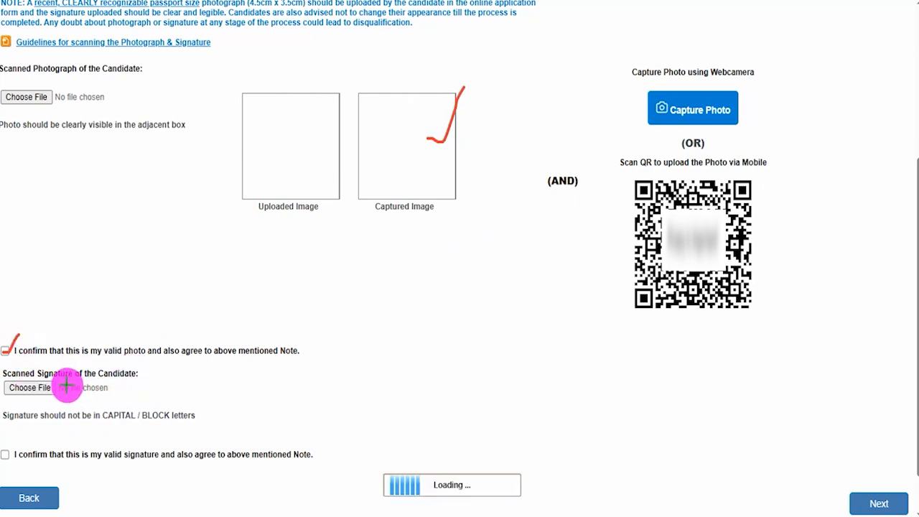
left_click_drag(51, 389, 99, 361)
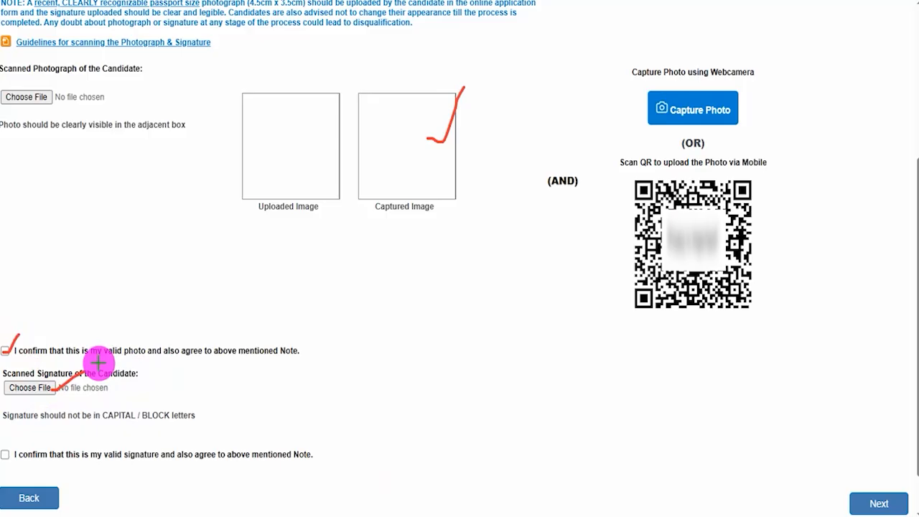
left_click_drag(245, 398, 281, 377)
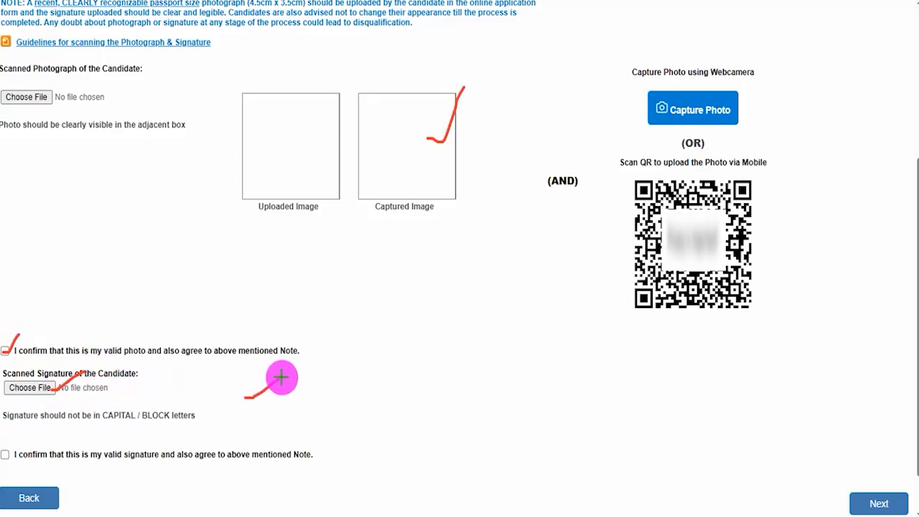
left_click_drag(6, 456, 35, 437)
key("e")
- Mark the uploaded image box and the empty signature area, clear the marks, and point out the option to proceed to Details
left_click_drag(299, 135, 336, 98)
left_click_drag(216, 408, 242, 386)
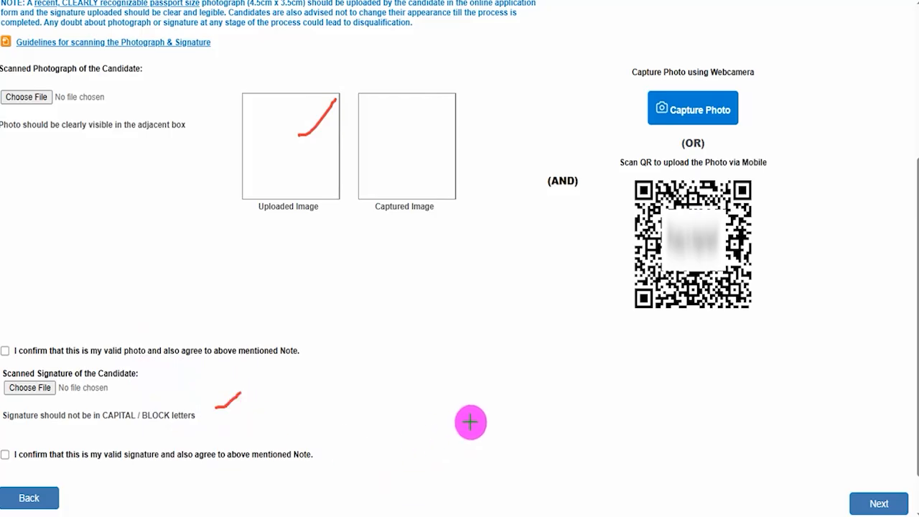
left_click_drag(470, 422, 508, 384)
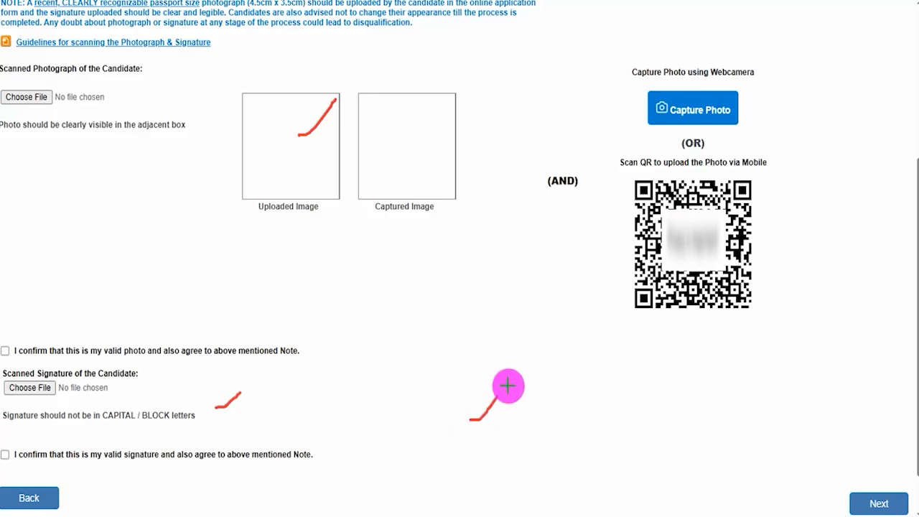
mouse_move(519, 420)
left_mouse_down()
mouse_move(546, 396)
mouse_move(609, 386)
left_mouse_up()
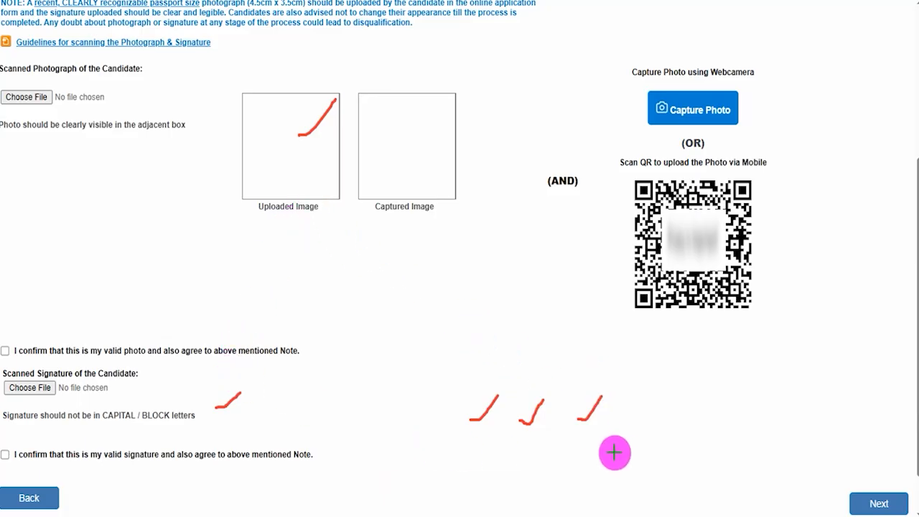
left_click_drag(612, 436, 661, 403)
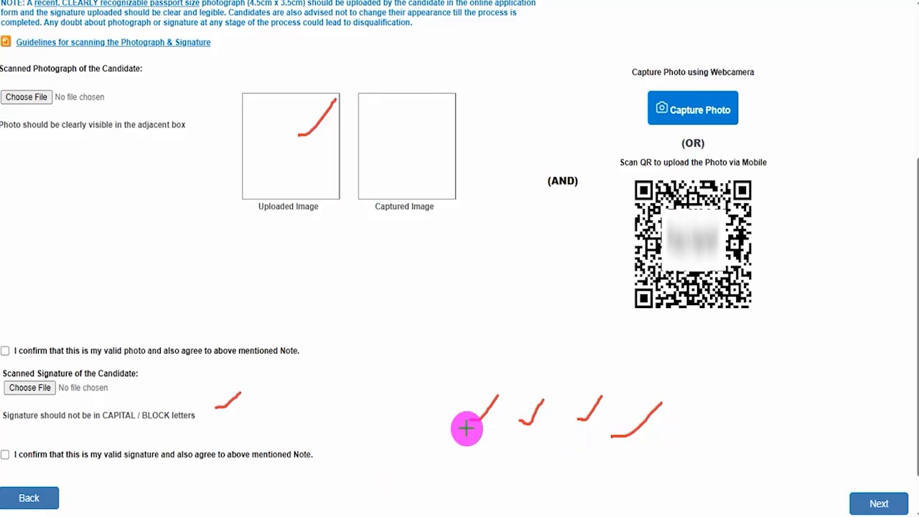
key("e")
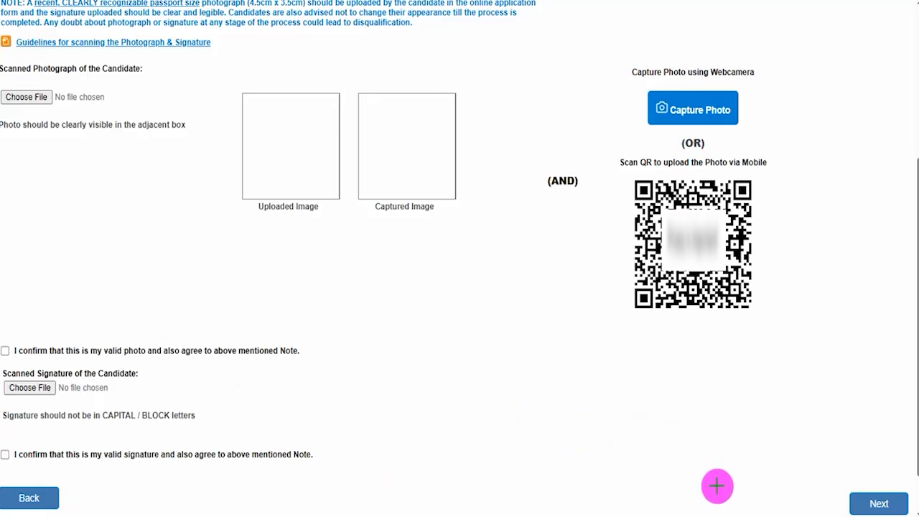
left_click_drag(715, 486, 833, 501)
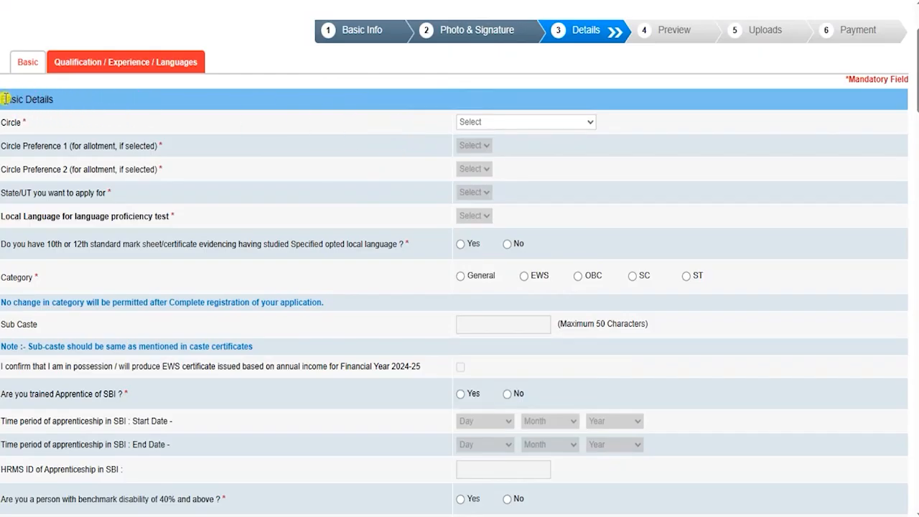
- Set the Circle in Basic Details to LUCKNOW/ NEW DELHI
left_click(511, 123)
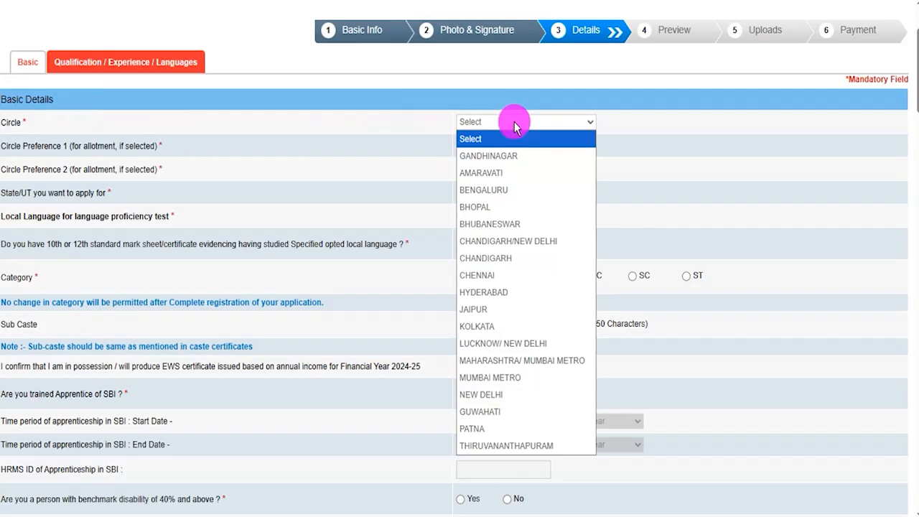
left_click(494, 154)
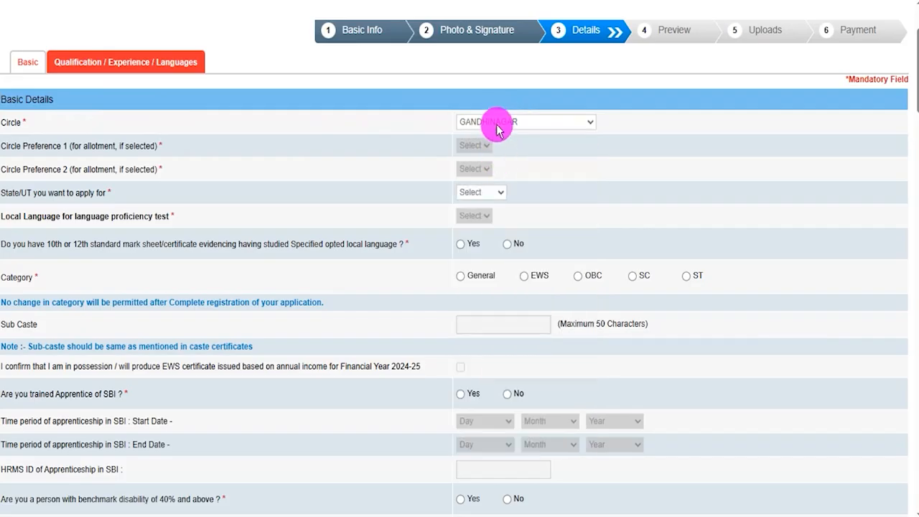
left_click(499, 124)
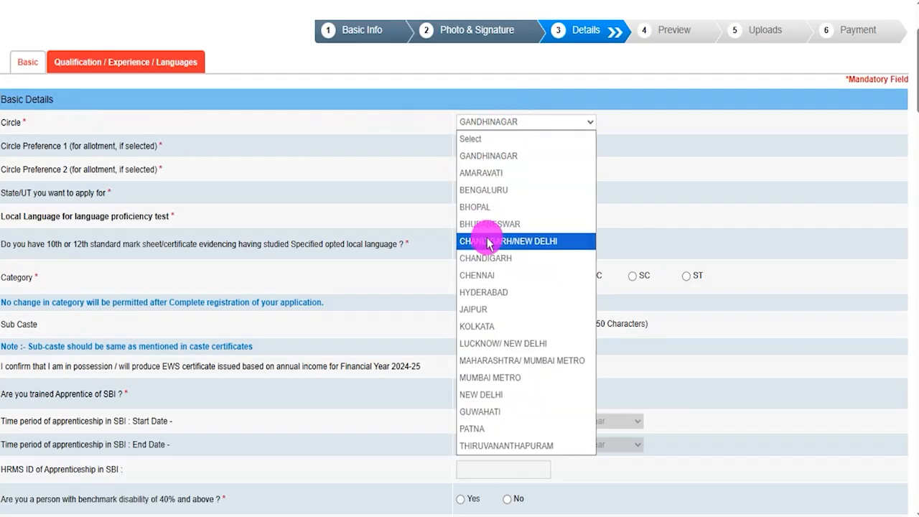
left_click(527, 344)
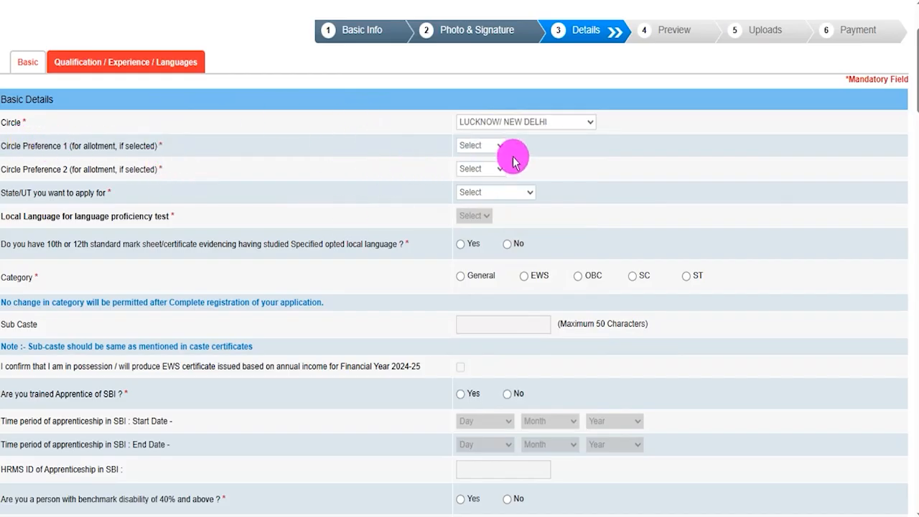
- Choose New Delhi as Circle Preference 1 and Lucknow as Circle Preference 2
left_click(482, 146)
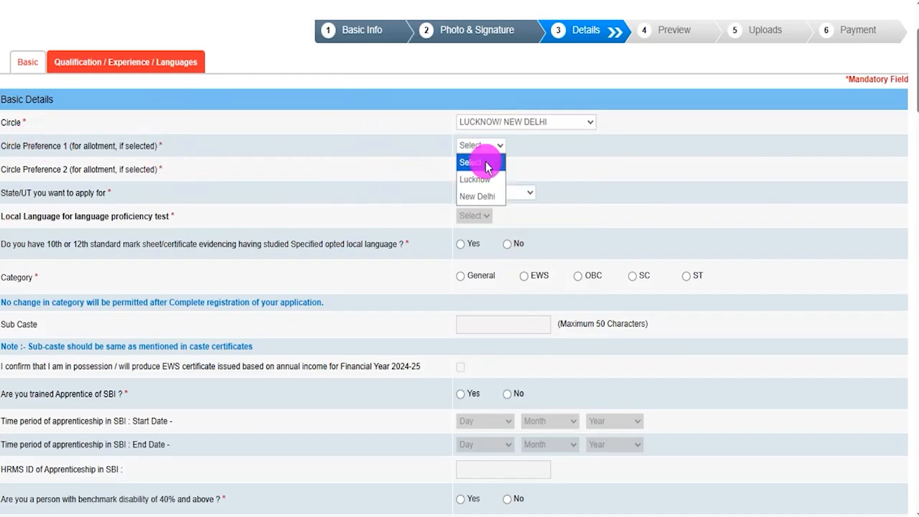
left_click(477, 196)
left_click(483, 169)
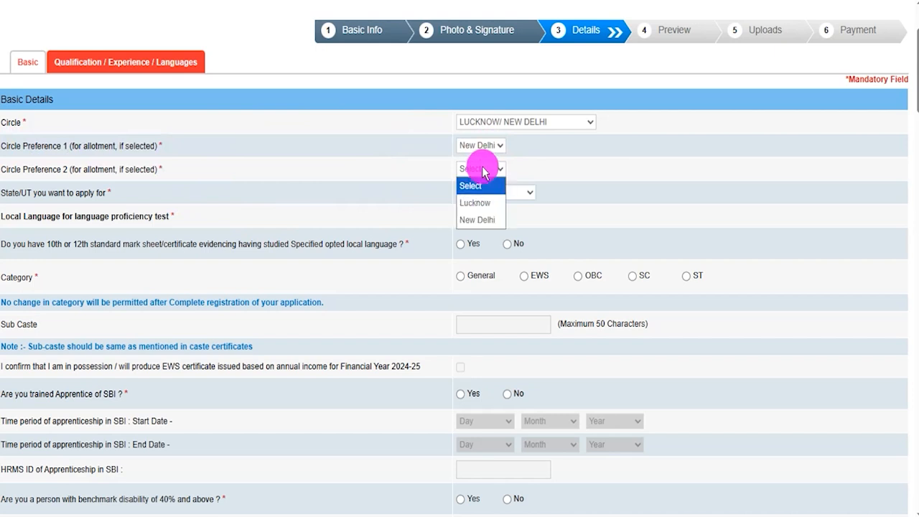
left_click(482, 204)
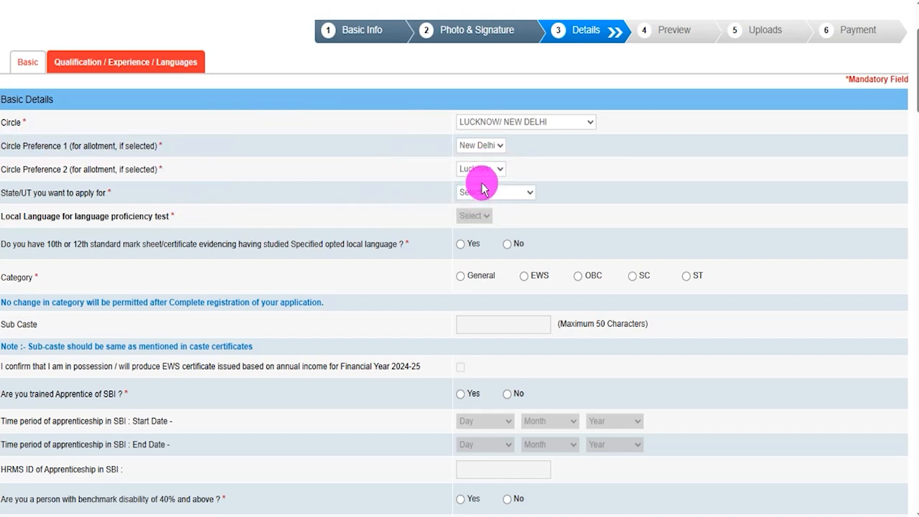
- Set the State/UT applied for to UTTAR PRADESH and the local language for the proficiency test to Hindi
left_click(494, 192)
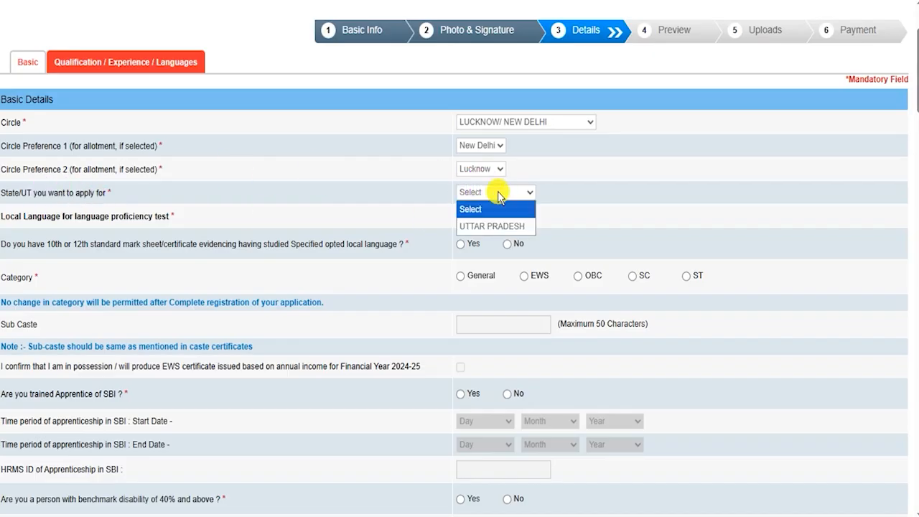
left_click(496, 228)
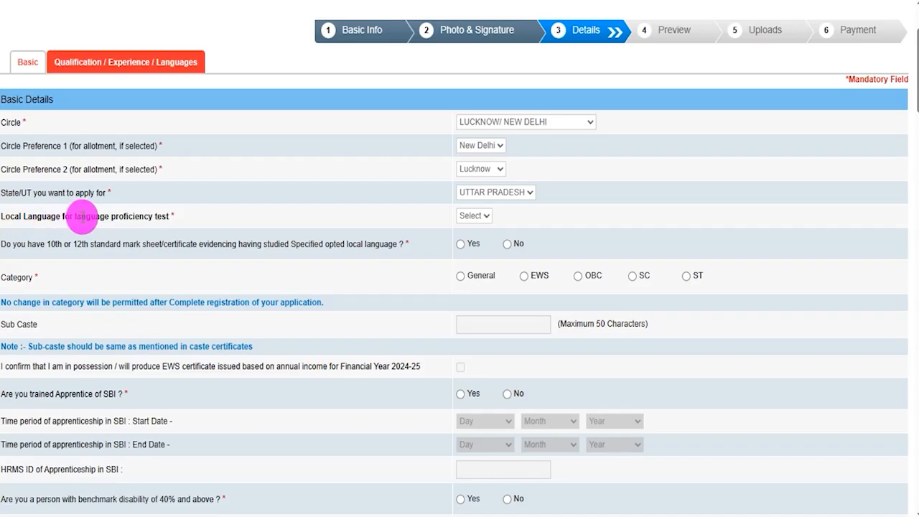
left_click(475, 215)
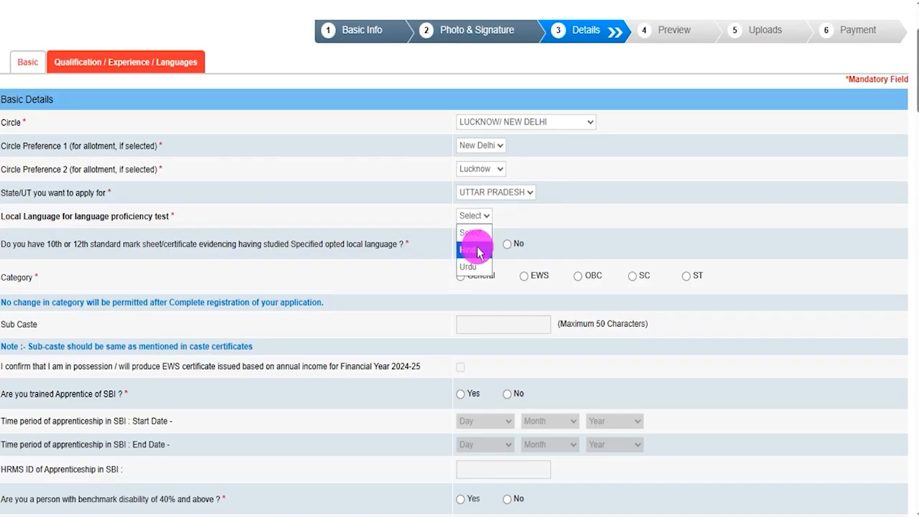
left_click(476, 250)
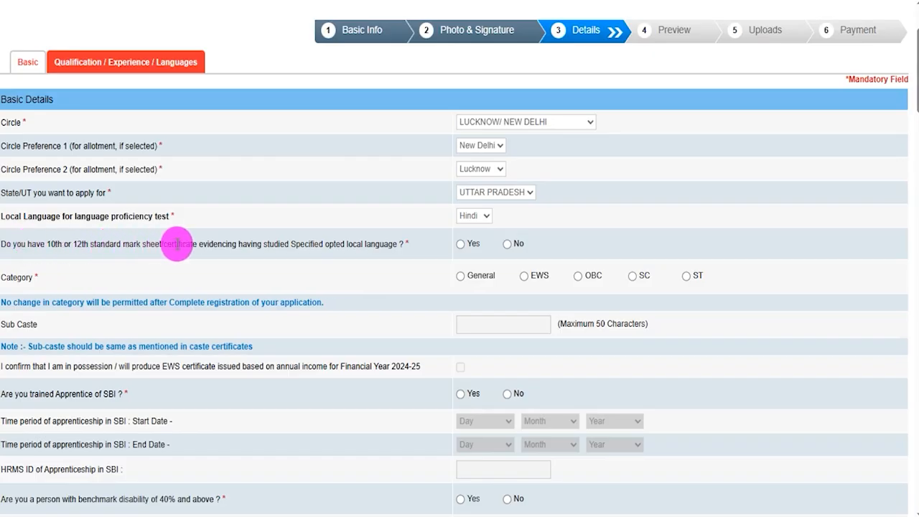
- Answer Yes to having a 10th or 12th standard mark sheet showing study of the opted local language
left_click(474, 217)
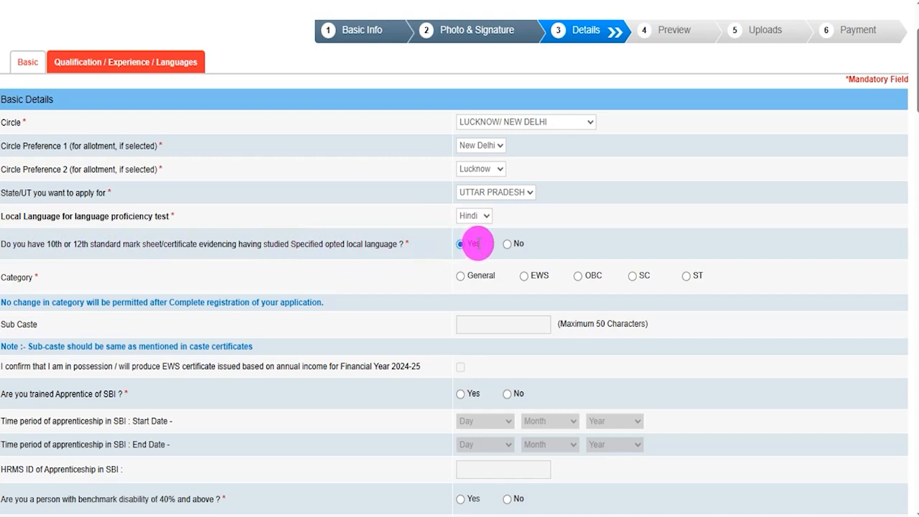
left_click(507, 243)
left_click(461, 244)
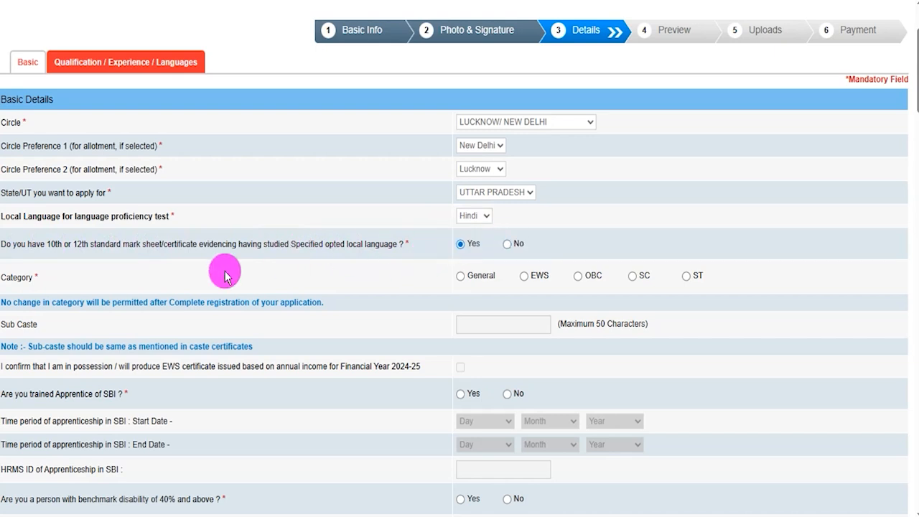
- Select SC as the category, acknowledge the category notice and activate the Sub Caste field
left_click(632, 278)
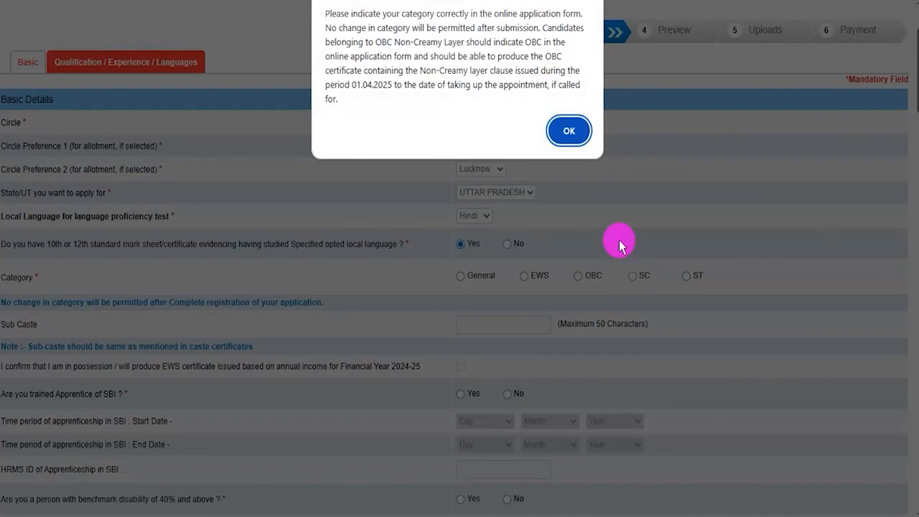
left_click(561, 134)
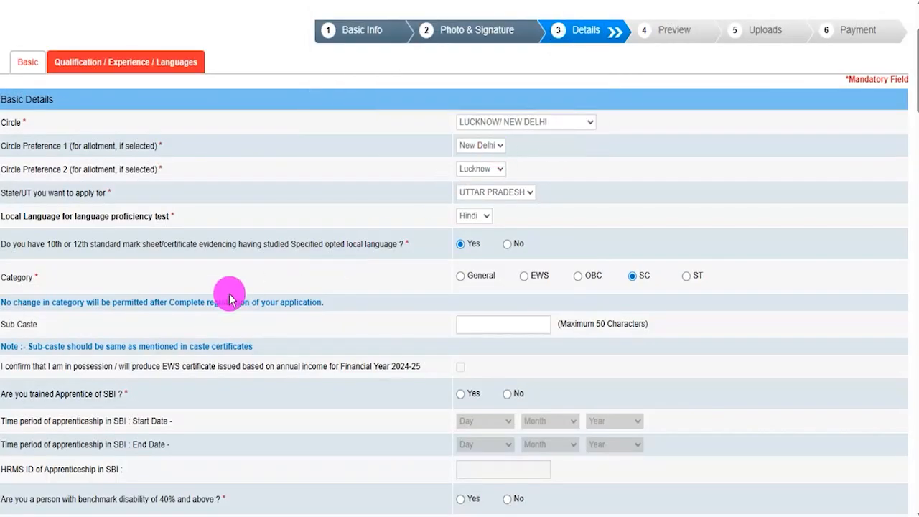
left_click(482, 323)
- Preview the apprenticeship start and end date choices under Yes, and set the trained SBI apprentice answer to No
scroll(484, 325, "down", 2)
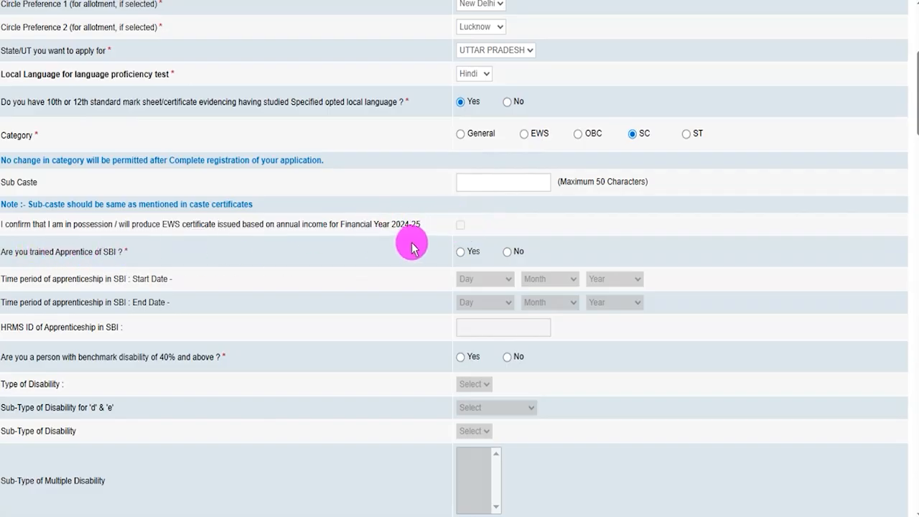
left_click(461, 253)
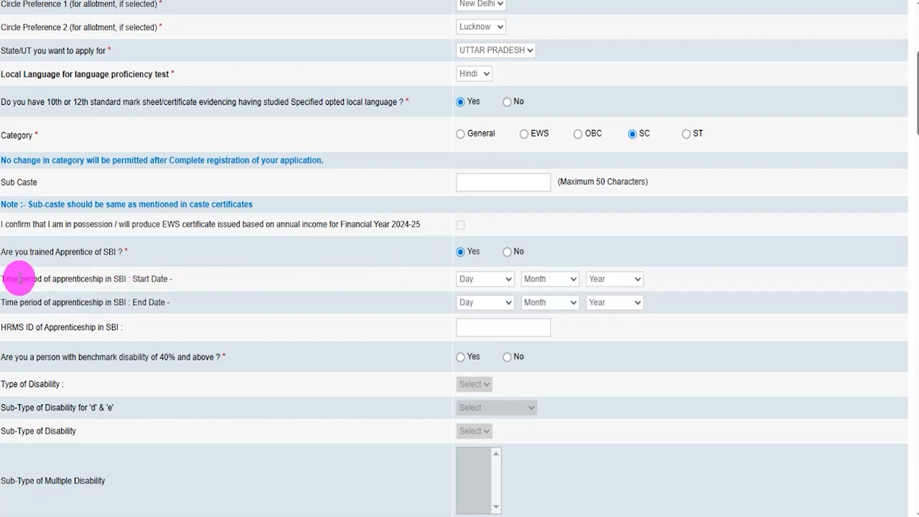
left_click(485, 280)
left_click(545, 279)
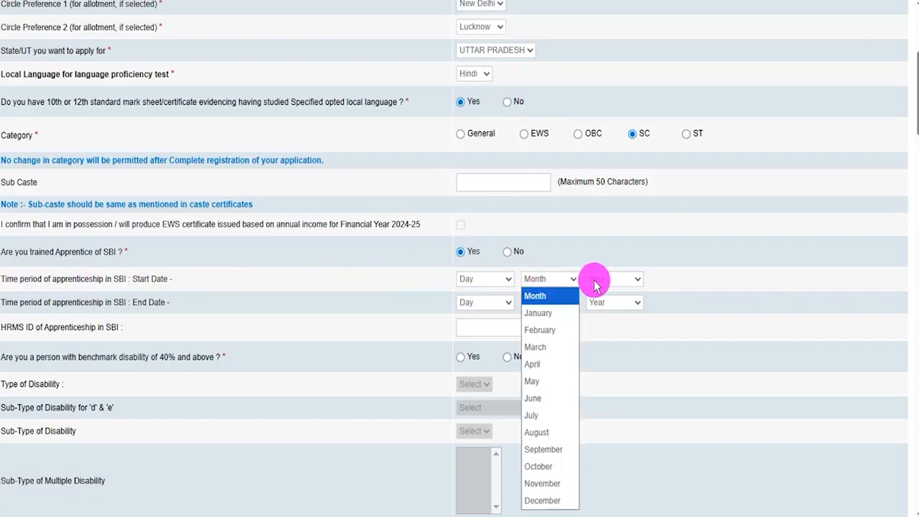
left_click(598, 278)
left_click(135, 305)
left_click(469, 303)
left_click(550, 302)
left_click(607, 302)
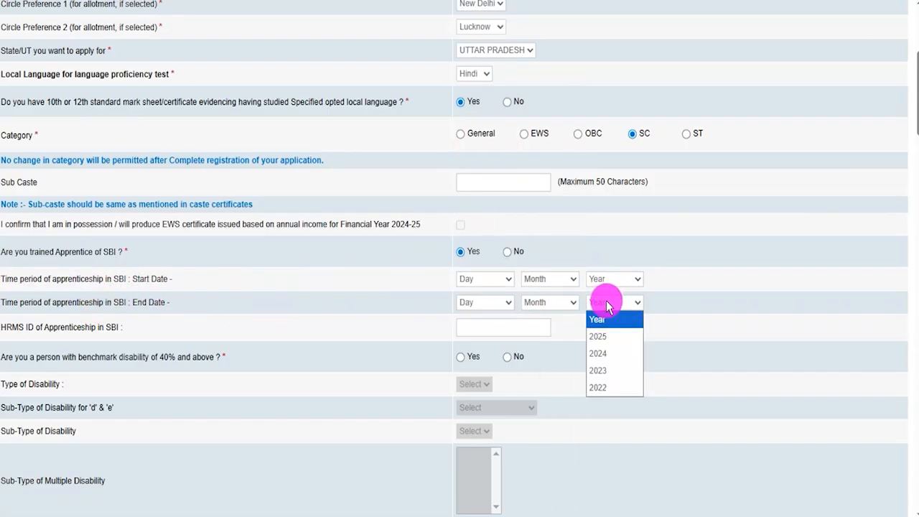
left_click(359, 308)
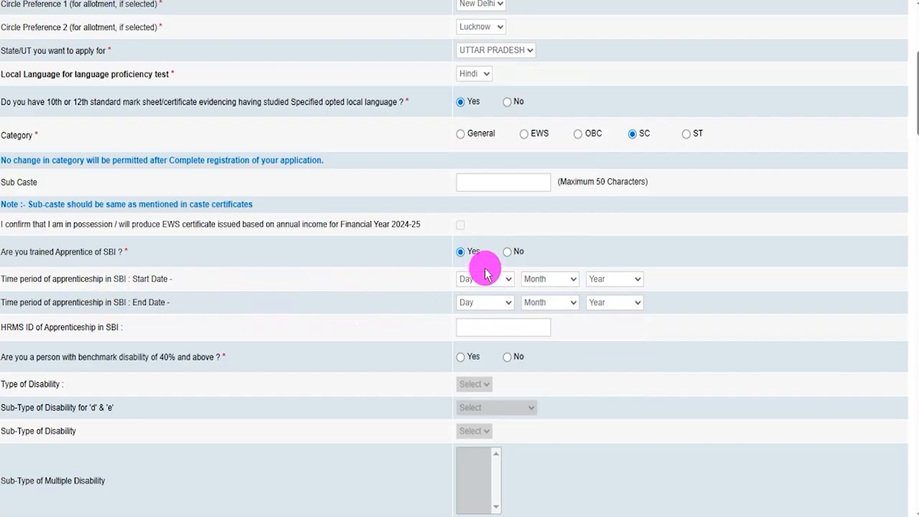
left_click(507, 252)
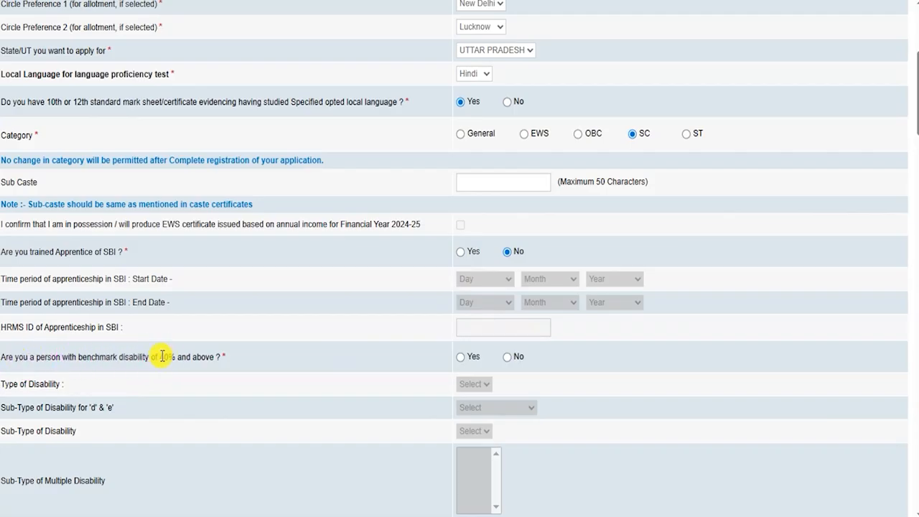
- Preview the Type of Disability options under Yes, and set the benchmark disability of 40% and above answer to No
left_click(461, 358)
scroll(463, 368, "down", 2)
scroll(456, 216, "down", 2)
left_click(474, 99)
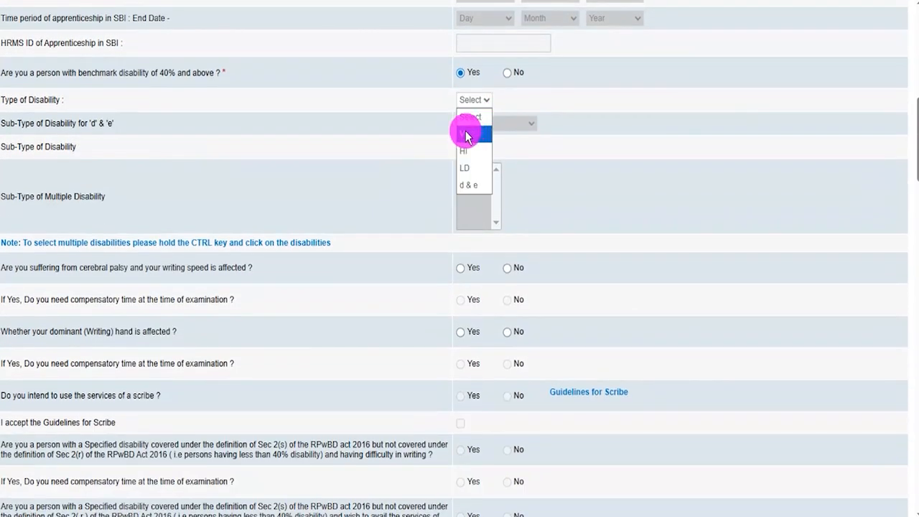
left_click(259, 134)
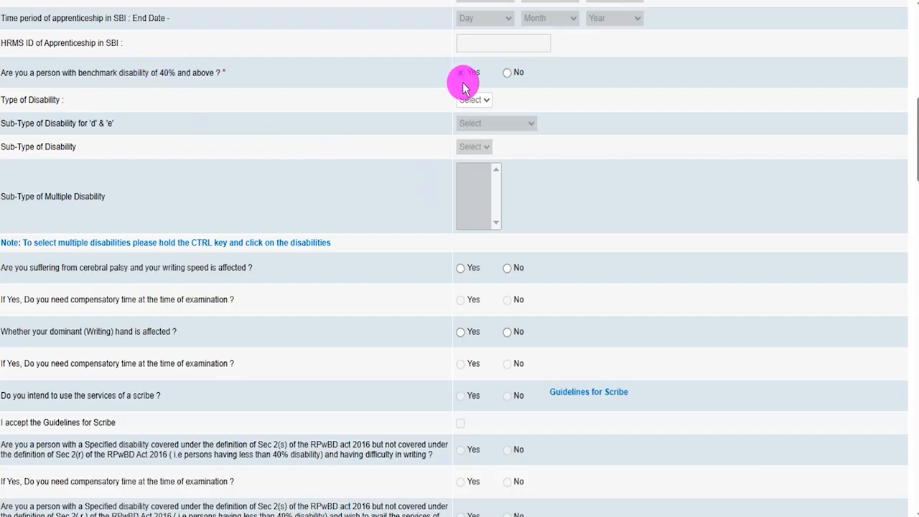
left_click(507, 72)
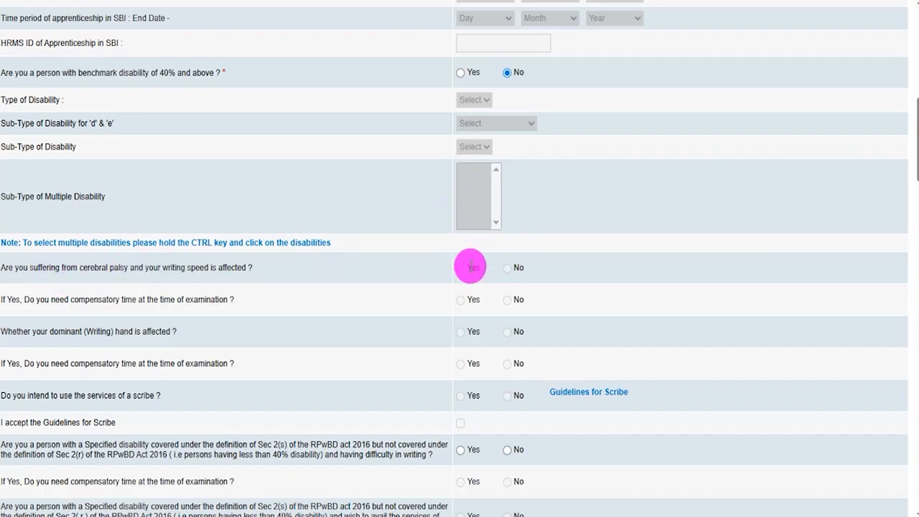
- Answer No to having a specified disability of less than 40% with difficulty in writing
left_click(507, 271)
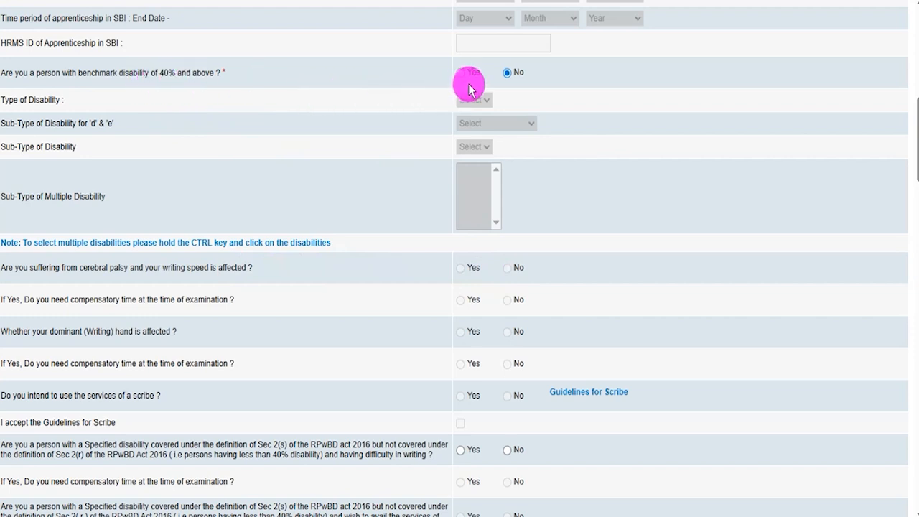
left_click(505, 332)
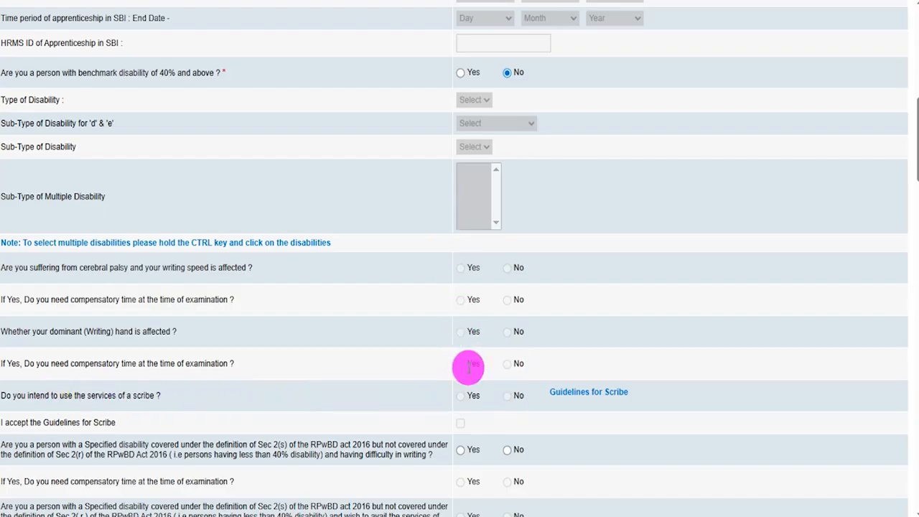
scroll(314, 350, "down", 3)
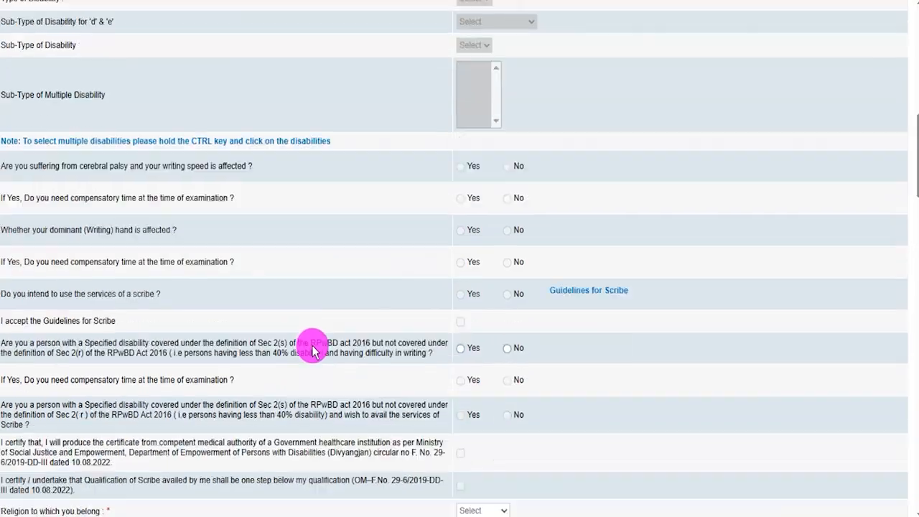
scroll(314, 349, "down", 5)
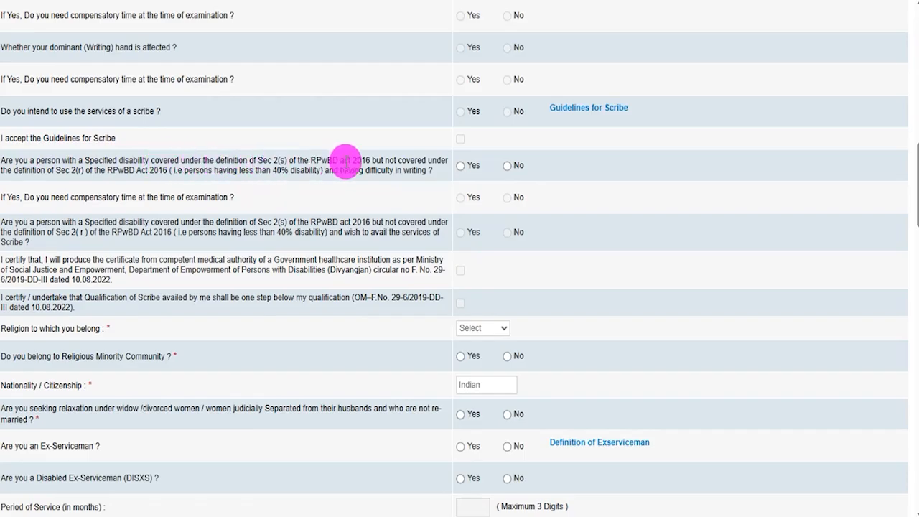
left_click(461, 167)
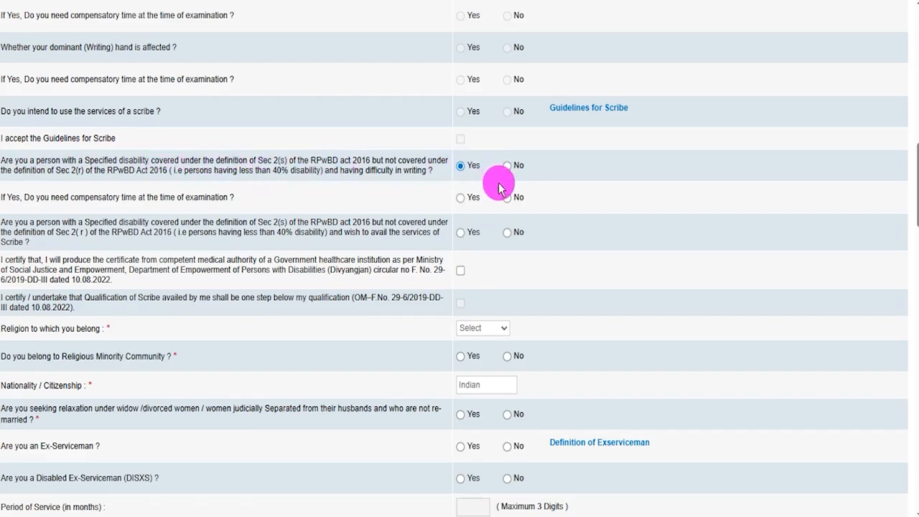
left_click(508, 168)
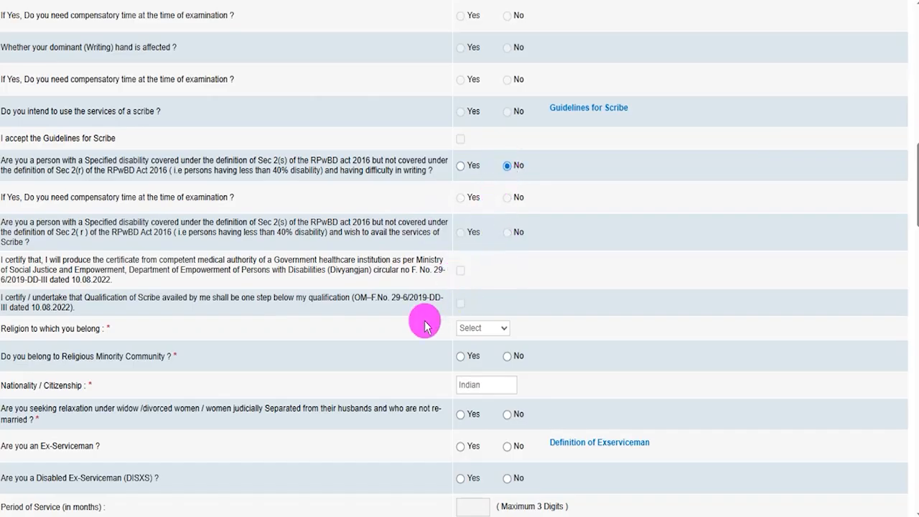
- Select Hindu as the religion and answer No to belonging to a Religious Minority Community
left_click(474, 337)
left_click(477, 388)
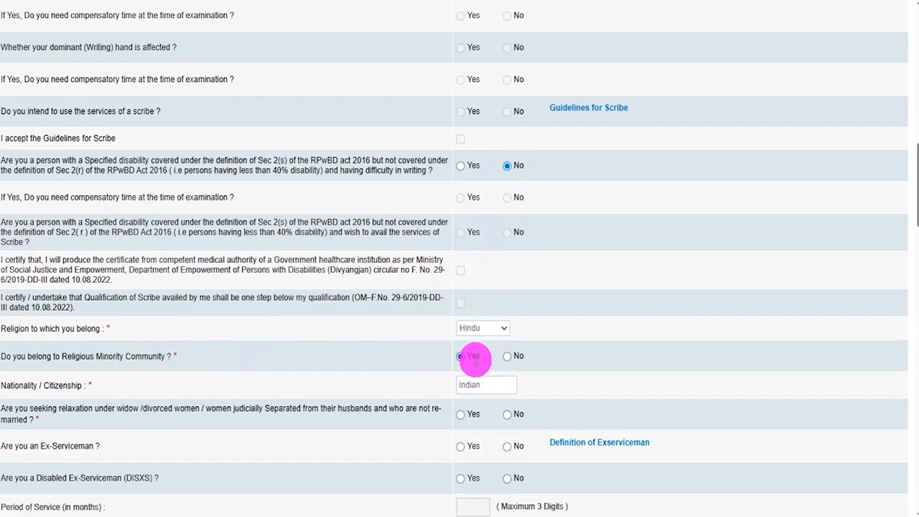
left_click(473, 357)
left_click(507, 356)
- Answer No to seeking relaxation as a widow, divorced woman or judicially separated woman who is not remarried
scroll(439, 341, "down", 1)
scroll(440, 340, "down", 3)
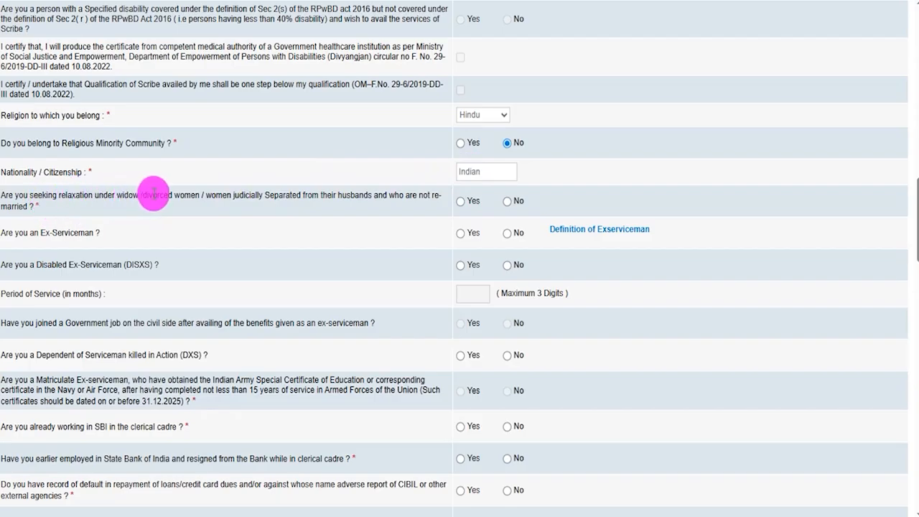
left_click(460, 202)
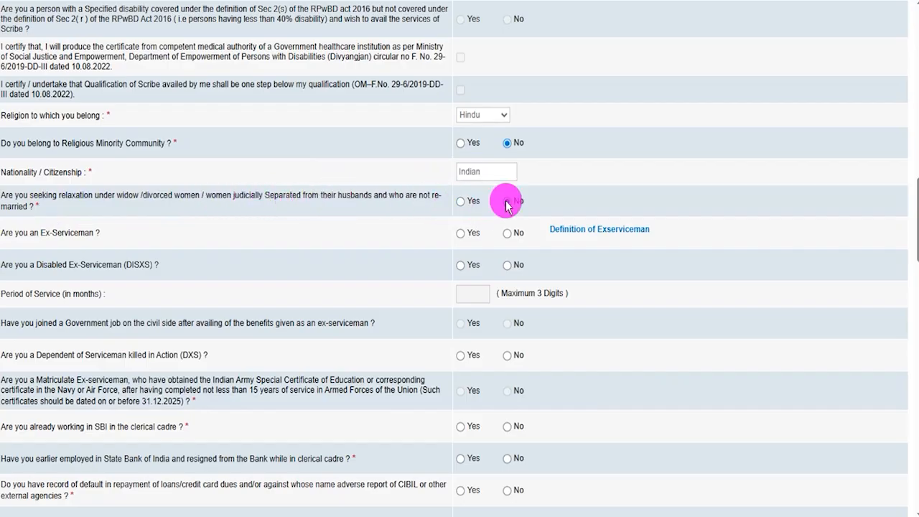
left_click(507, 202)
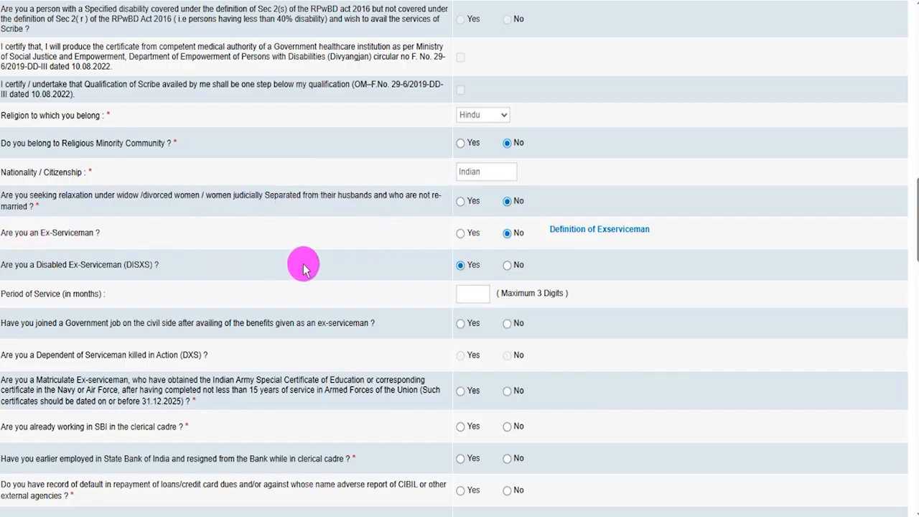
- Answer No to the Ex-Serviceman, Disabled Ex-Serviceman (DISXS) and Dependent of Serviceman killed in Action (DXS) questions
left_click(461, 234)
left_click(507, 233)
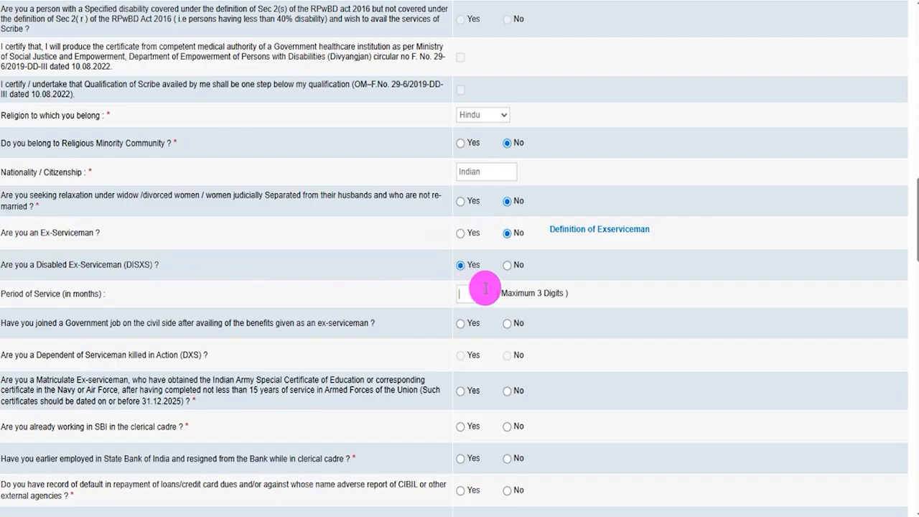
left_click(507, 265)
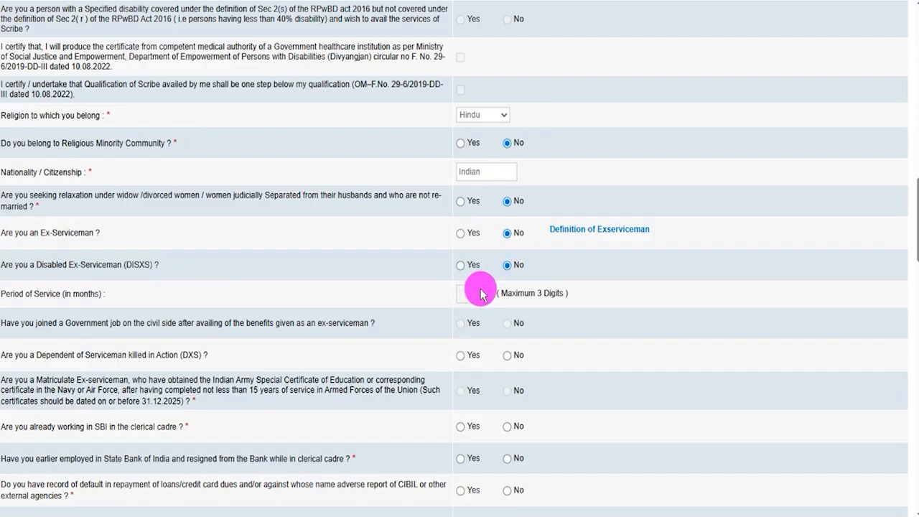
left_click(507, 356)
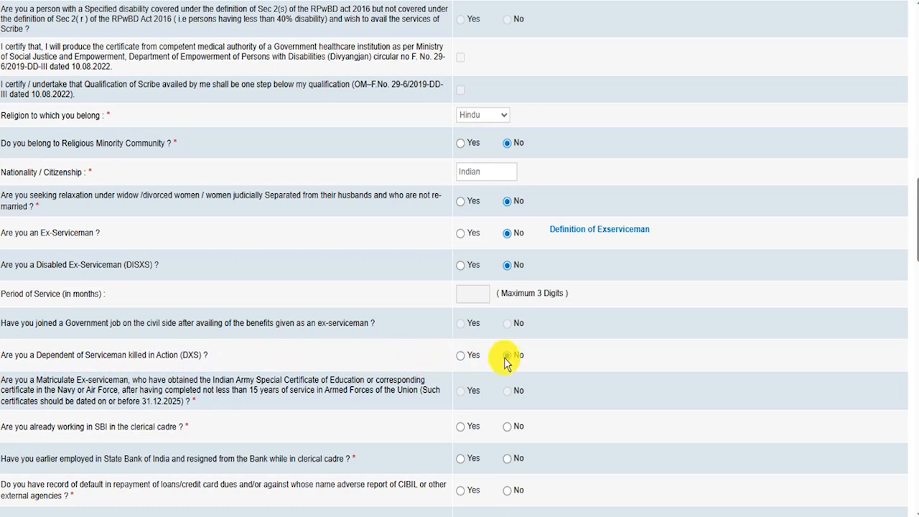
- Answer No to current SBI clerical work, earlier SBI clerical employment and loan default record, and Yes to adverse report on character and antecedents
left_click(508, 428)
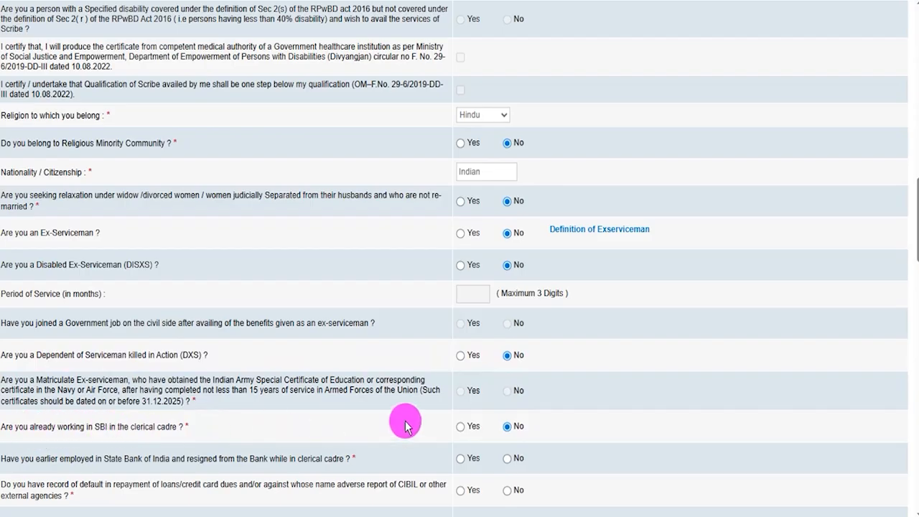
scroll(406, 426, "down", 3)
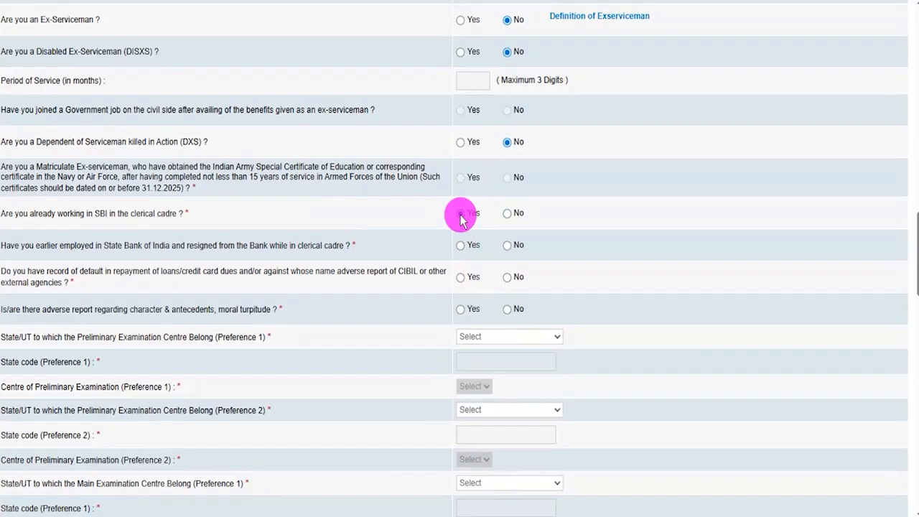
left_click(507, 213)
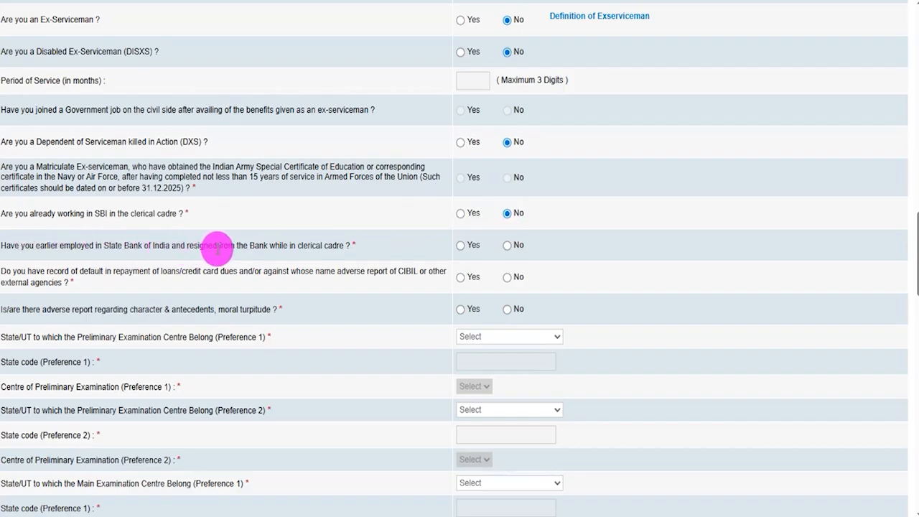
left_click(508, 245)
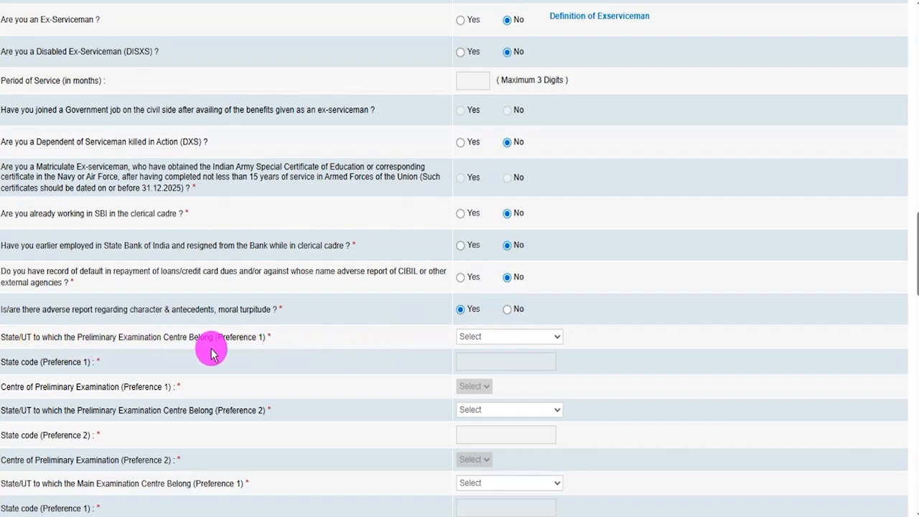
- Set the first-preference Preliminary Examination state to Uttar Pradesh and its centre to Mathura
left_click(464, 341)
scroll(493, 242, "down", 5)
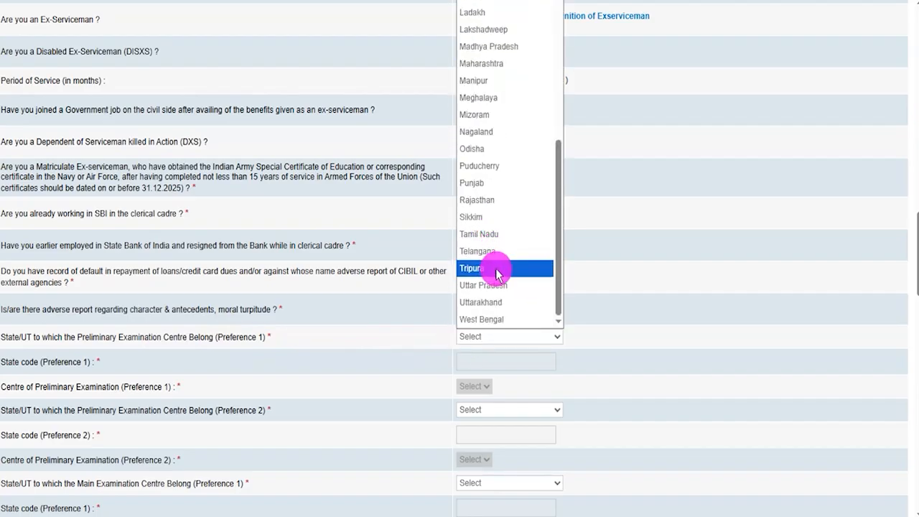
left_click(478, 285)
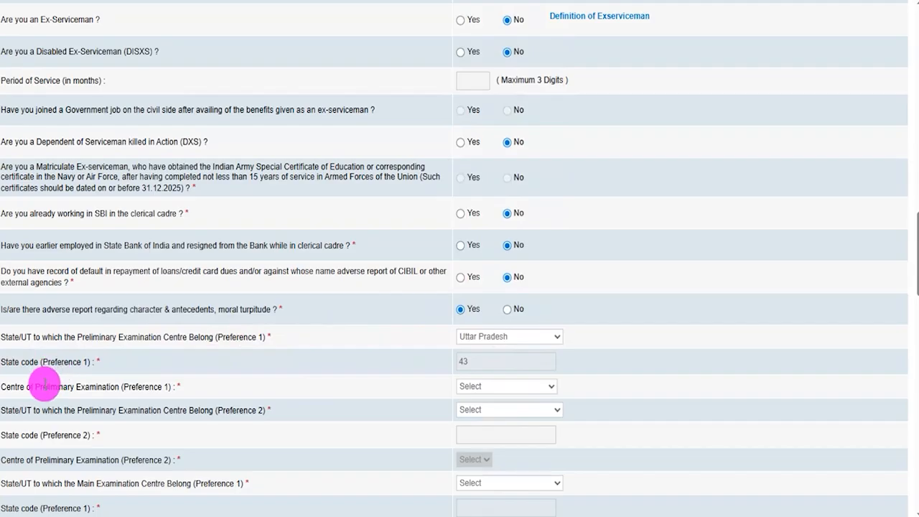
scroll(241, 398, "down", 2)
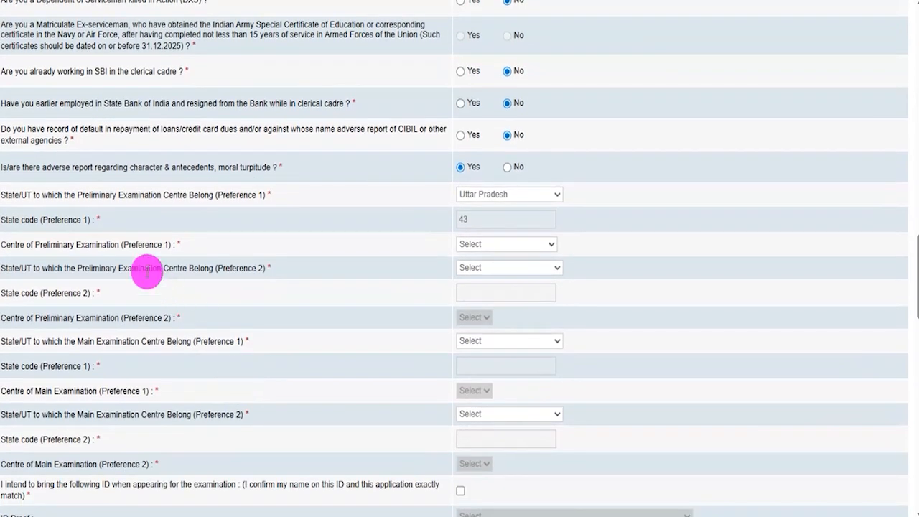
left_click(507, 245)
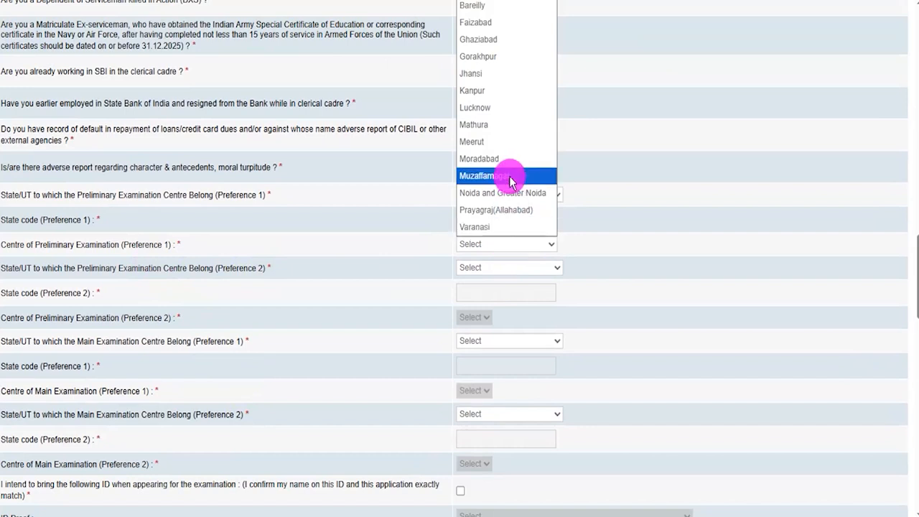
left_click(493, 124)
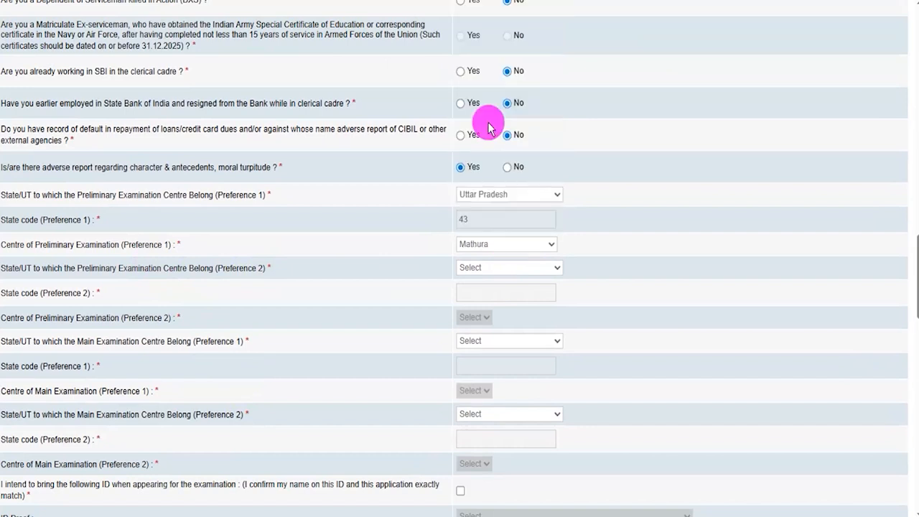
- Set the second-preference Preliminary Examination state to Uttar Pradesh and its centre to Varanasi
left_click(483, 268)
scroll(479, 222, "down", 5)
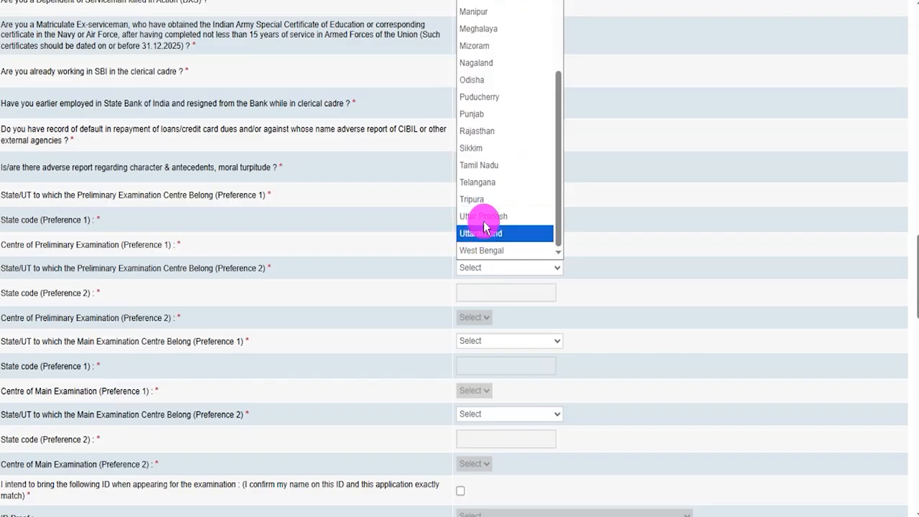
left_click(484, 217)
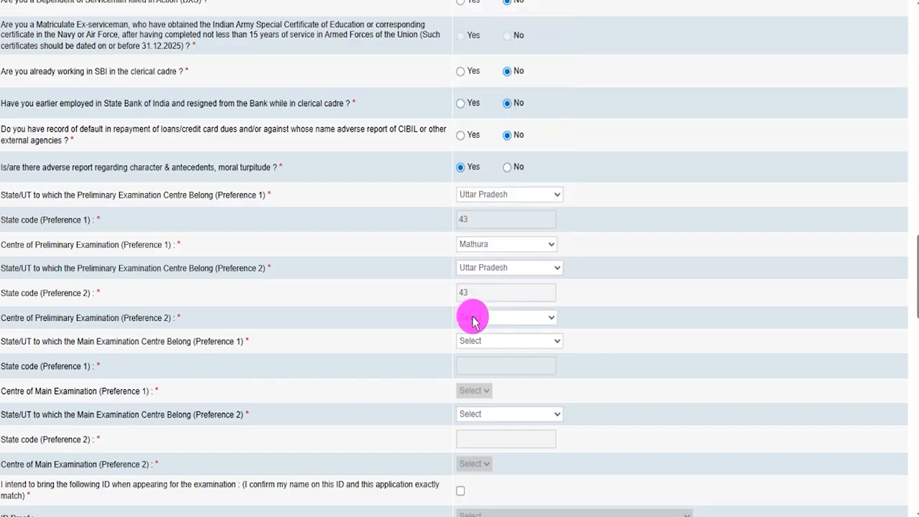
left_click(472, 318)
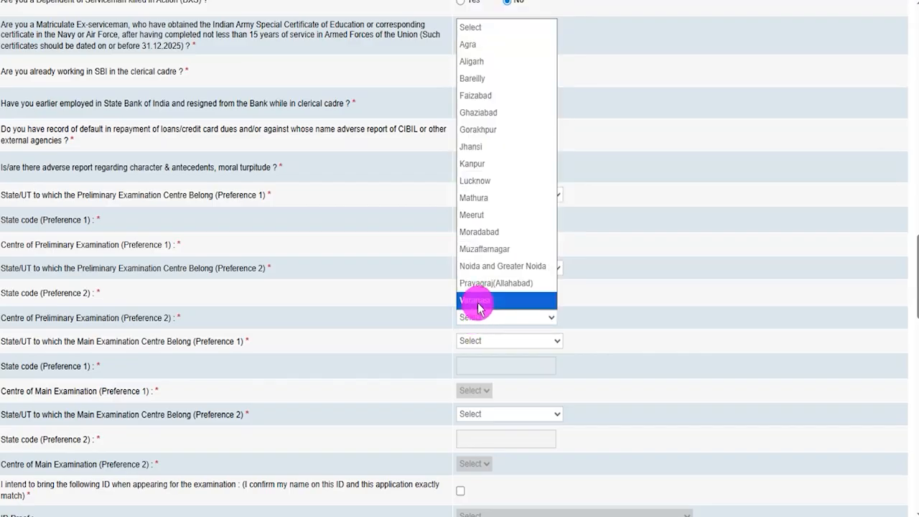
left_click(479, 302)
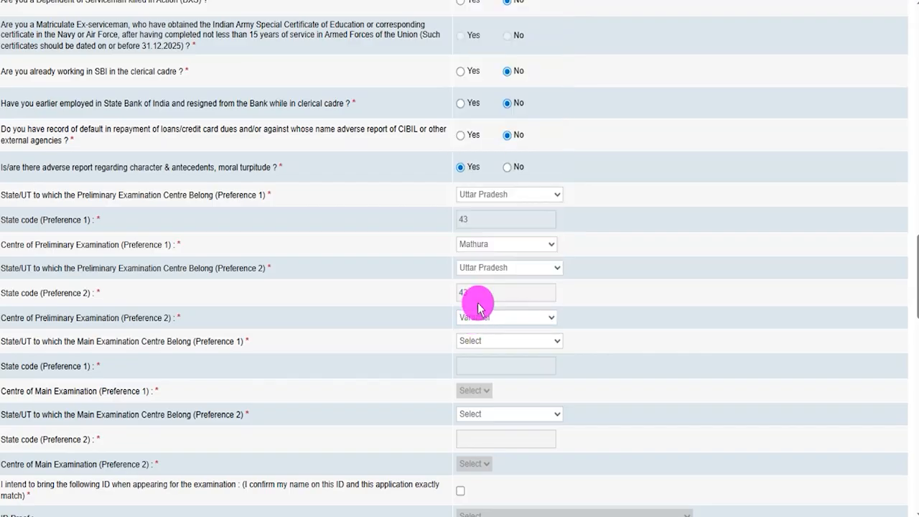
- Set the first-preference Main Examination state to Karnataka and its centre to Shimoga
left_click(485, 343)
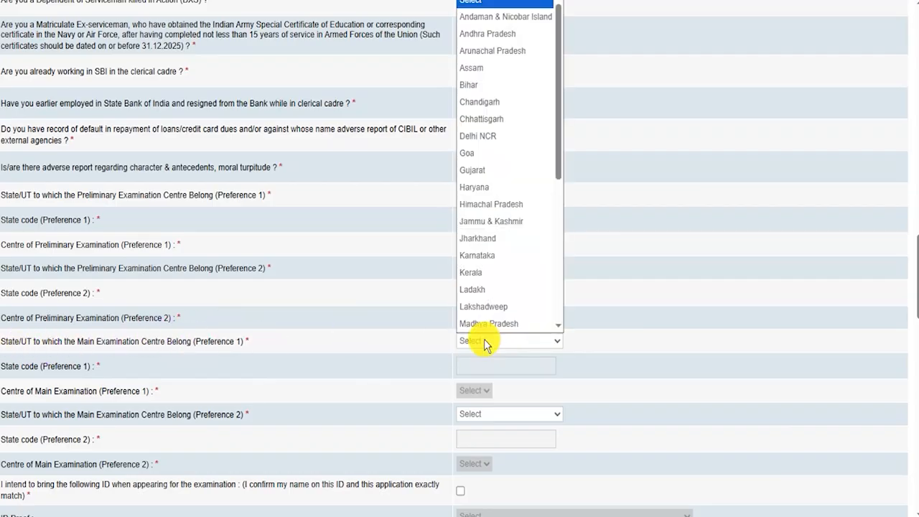
left_click(486, 267)
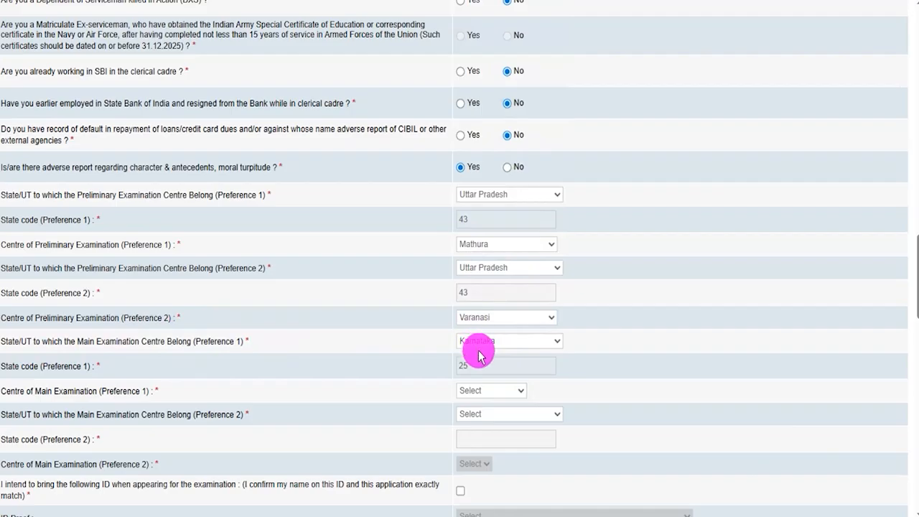
left_click(482, 390)
left_click(483, 366)
- Set the second-preference Main Examination state to Himachal Pradesh and its centre to Mandi
scroll(479, 359, "down", 2)
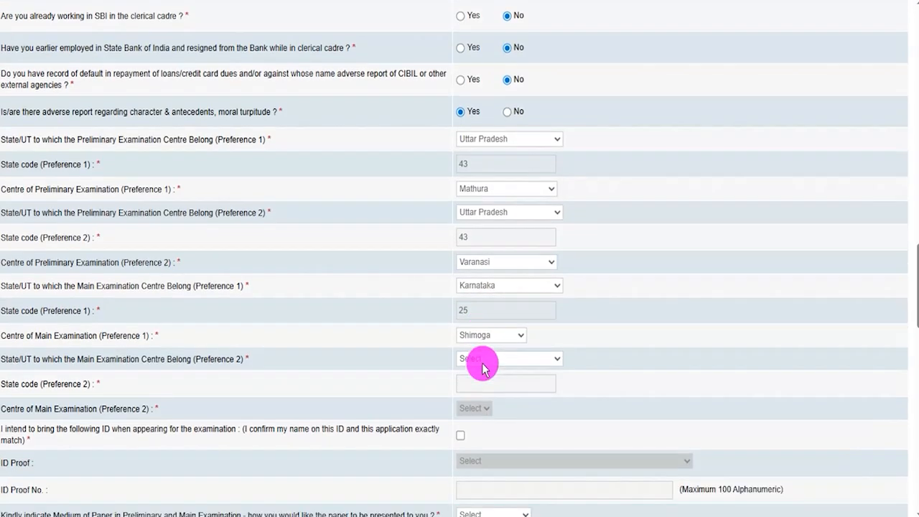
left_click(499, 273)
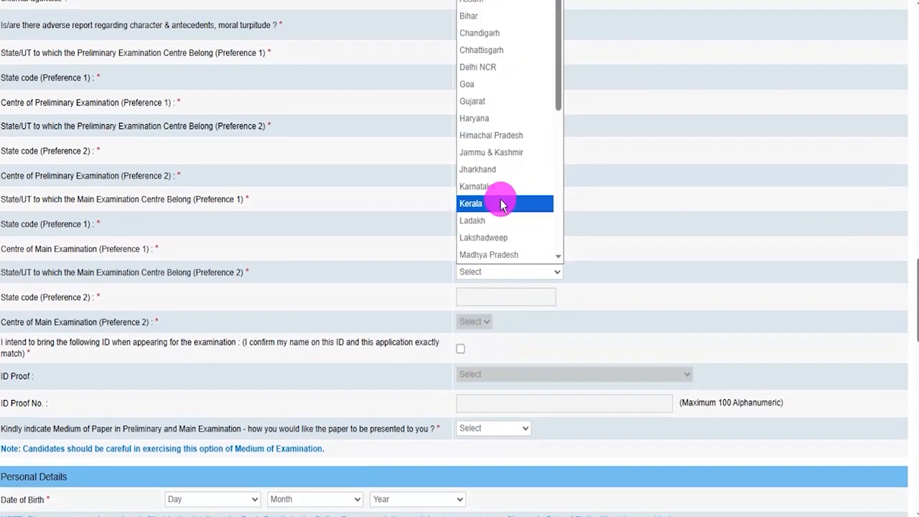
left_click(493, 135)
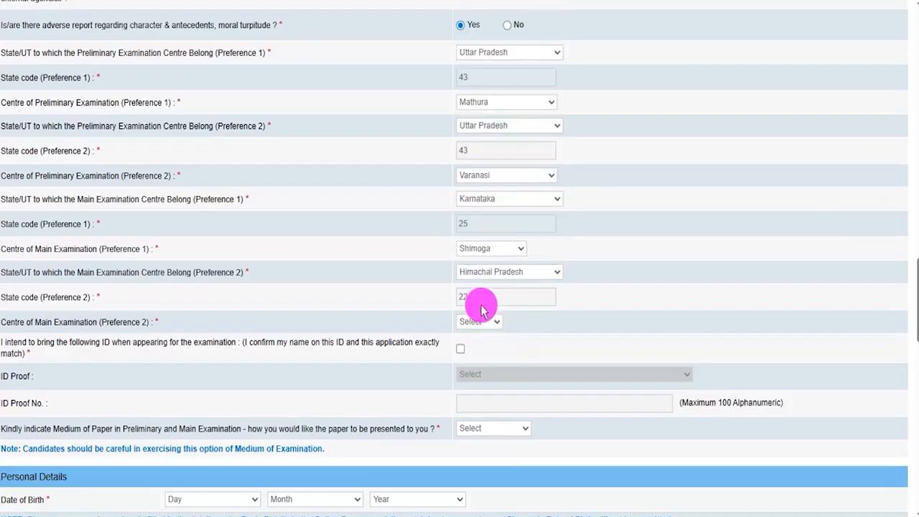
left_click(478, 320)
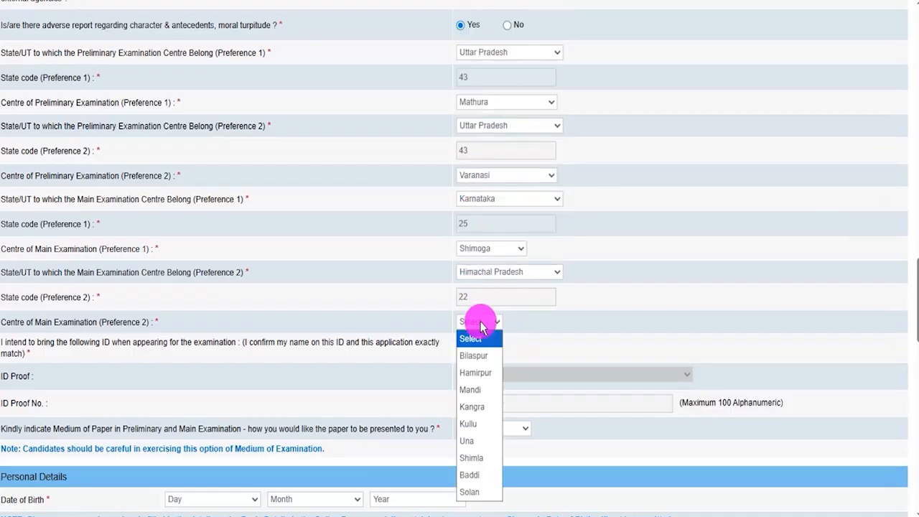
left_click(479, 389)
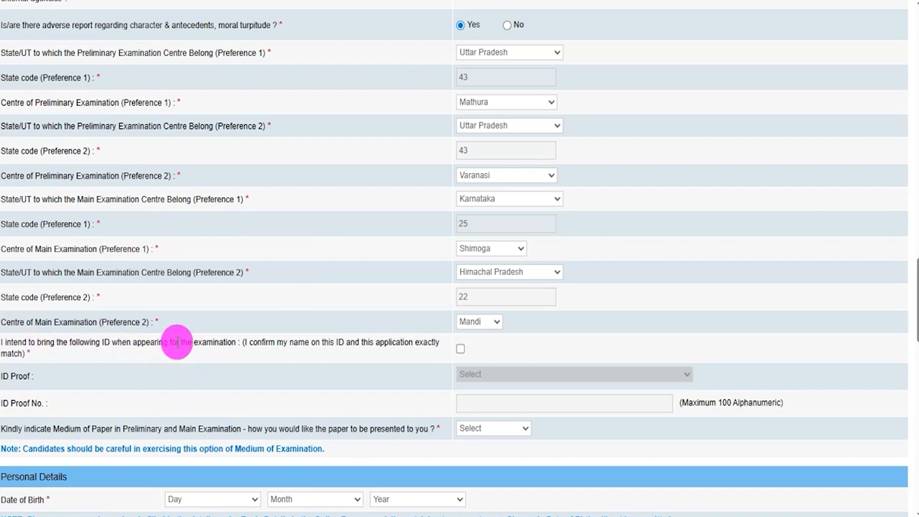
- Confirm that a matching ID will be brought to the examination and select Aadhar Card as the ID proof
left_click(460, 349)
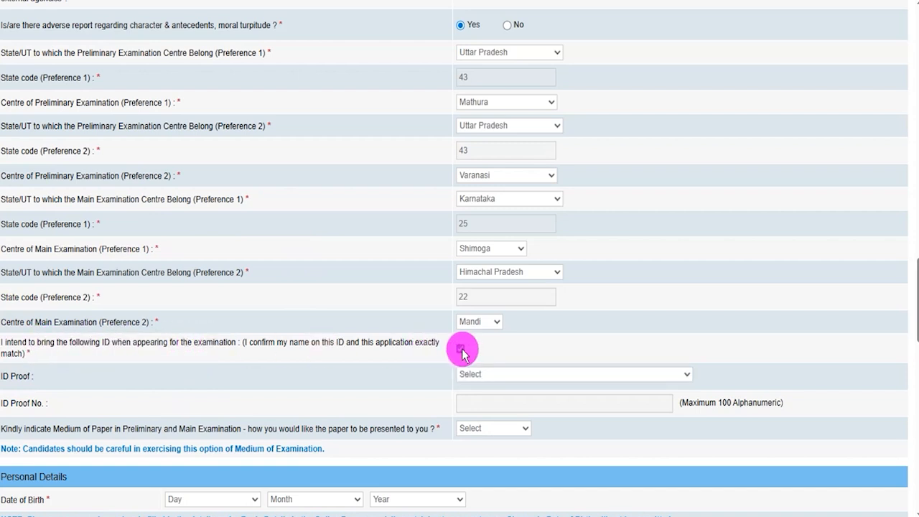
left_click(472, 373)
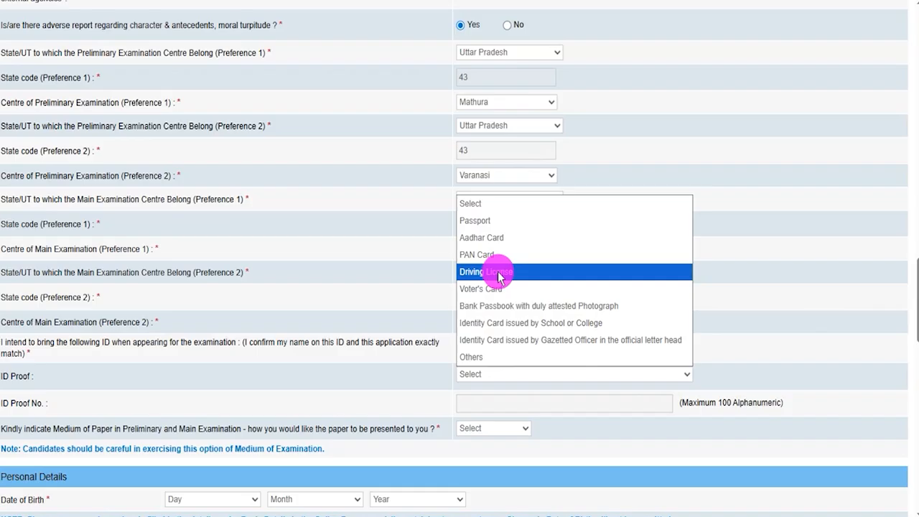
left_click(489, 237)
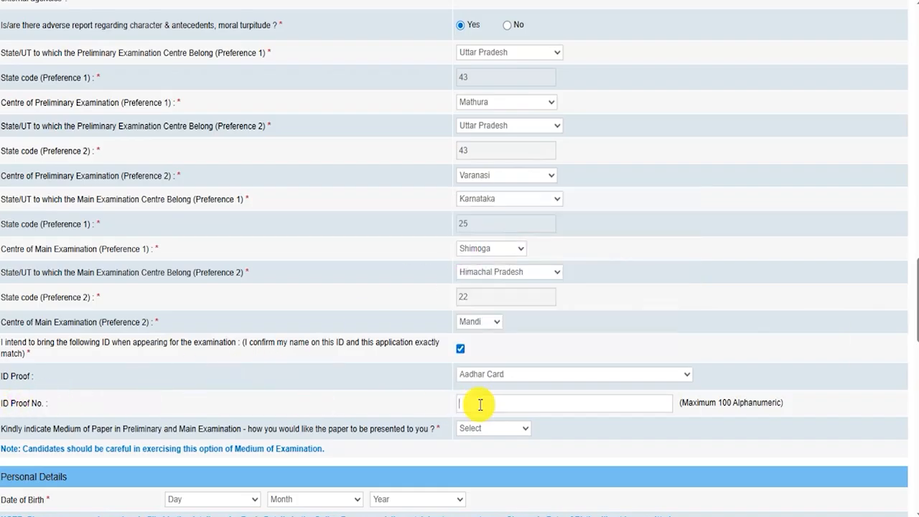
scroll(479, 399, "down", 2)
scroll(482, 394, "down", 3)
left_click(479, 117)
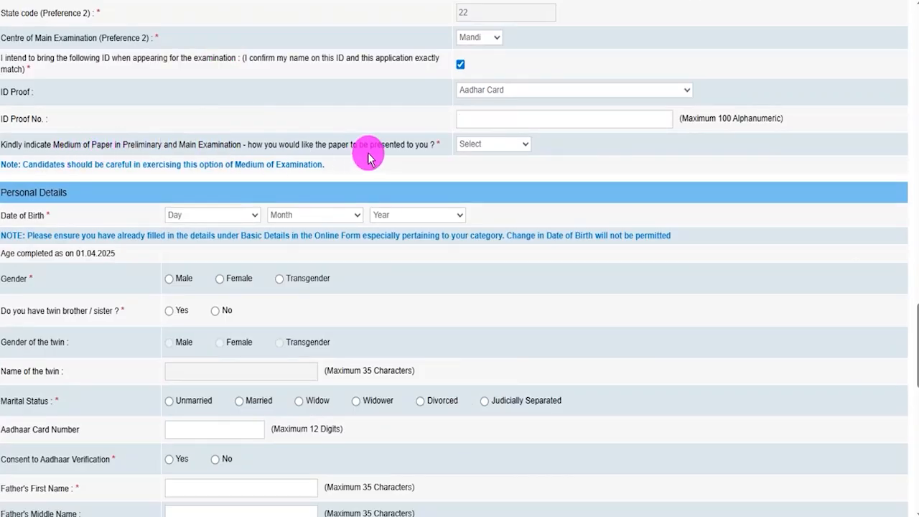
- Set the medium of paper for the Preliminary and Main Examination to English and Hindi
left_click(474, 147)
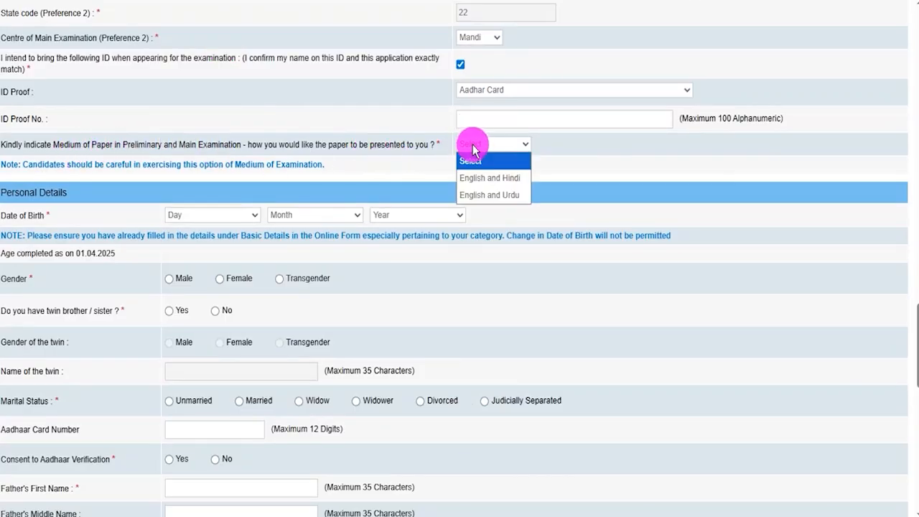
left_click(501, 178)
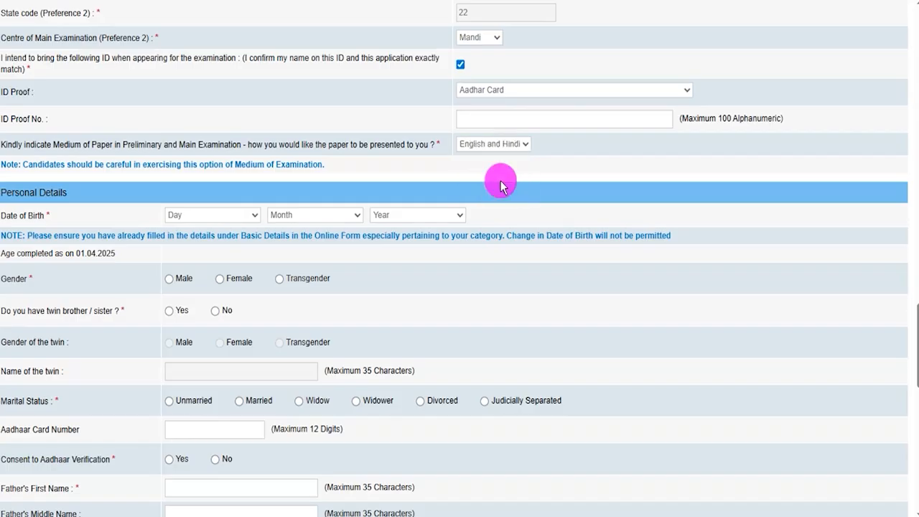
left_click(498, 145)
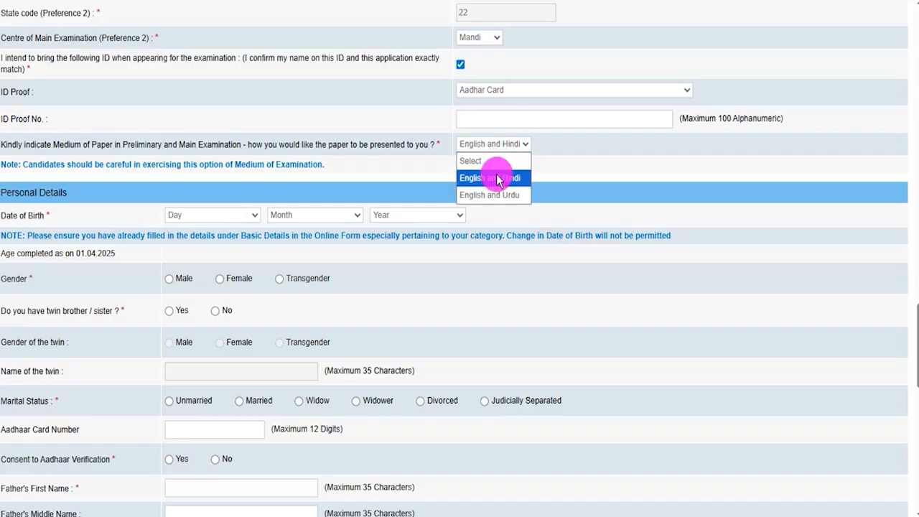
left_click(500, 179)
left_click(206, 215)
left_click(309, 215)
left_click(389, 215)
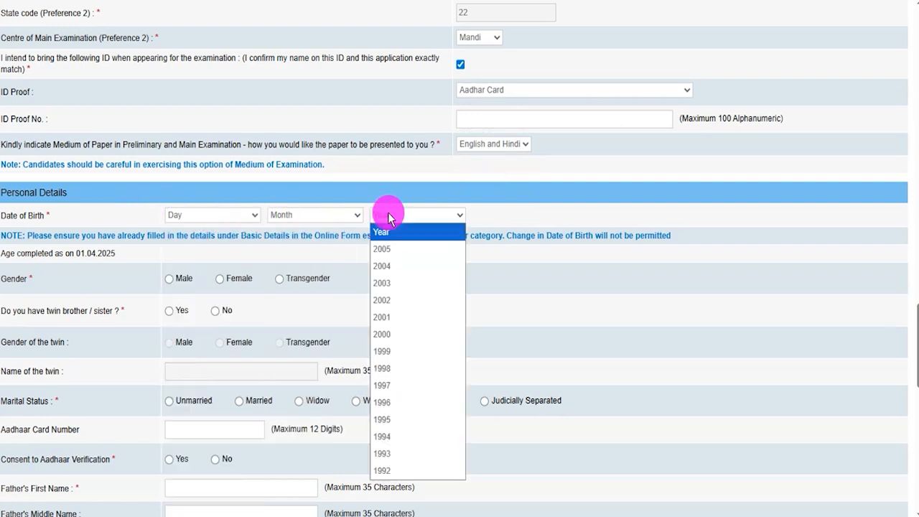
left_click(585, 277)
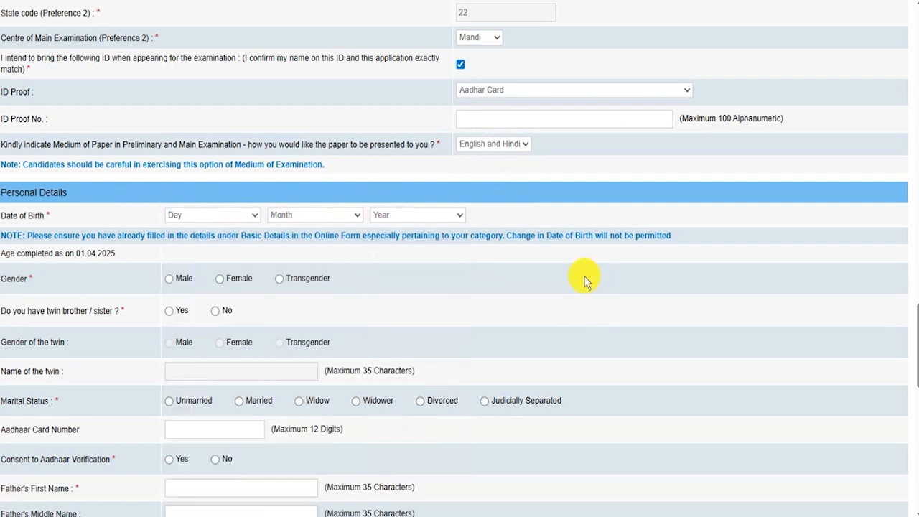
- Set the gender to Male and answer No to having a twin brother or sister
left_click(168, 278)
scroll(185, 339, "down", 2)
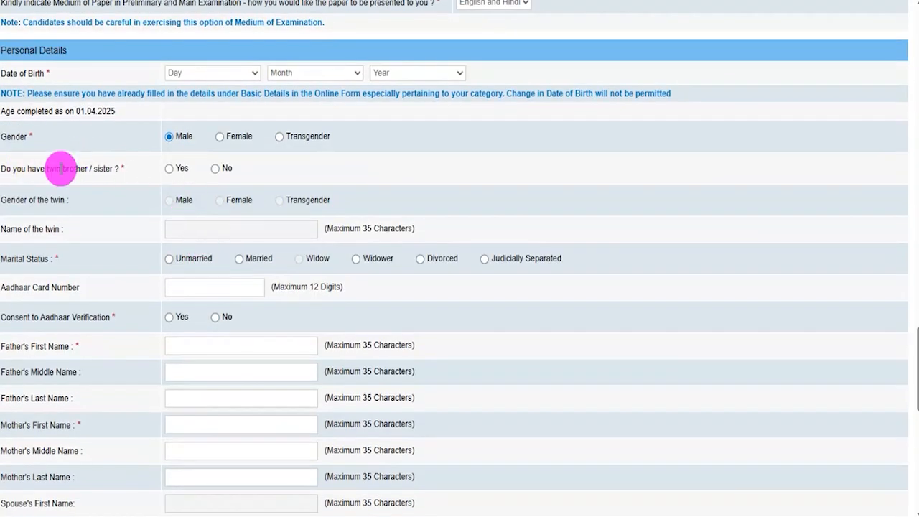
left_click(169, 170)
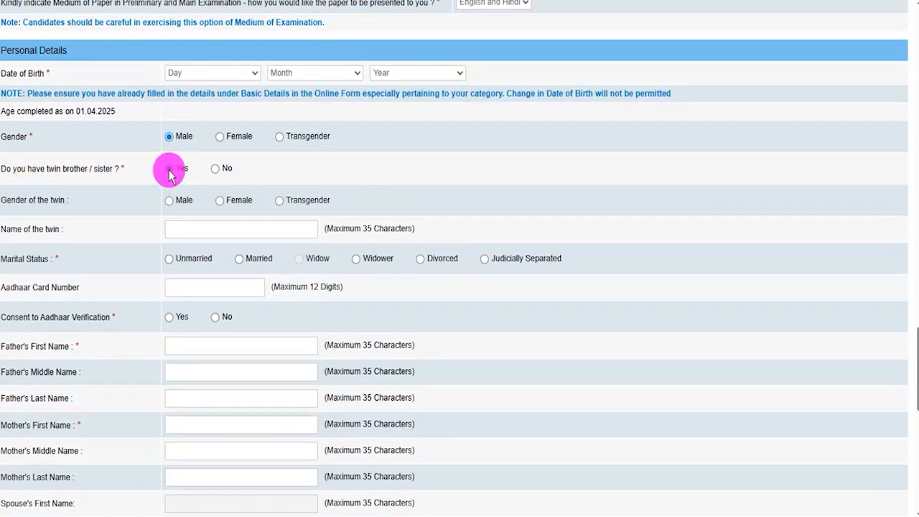
left_click(170, 202)
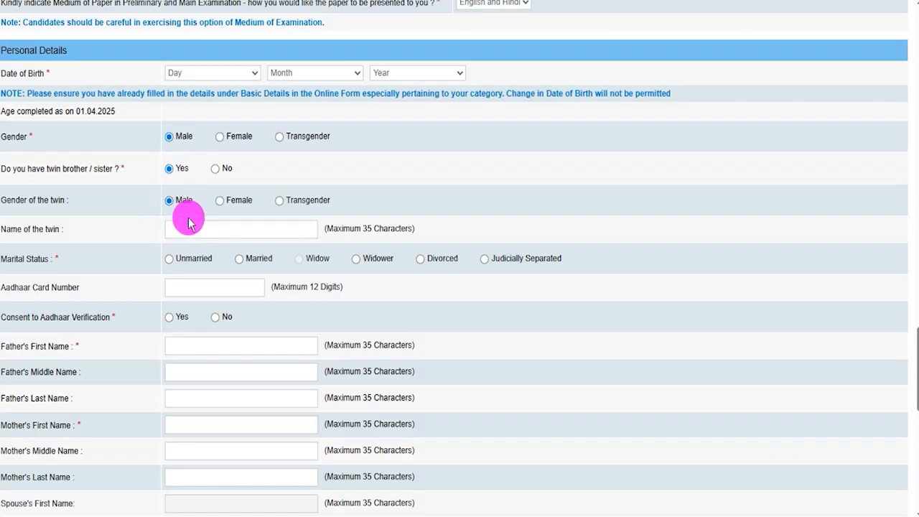
left_click(214, 169)
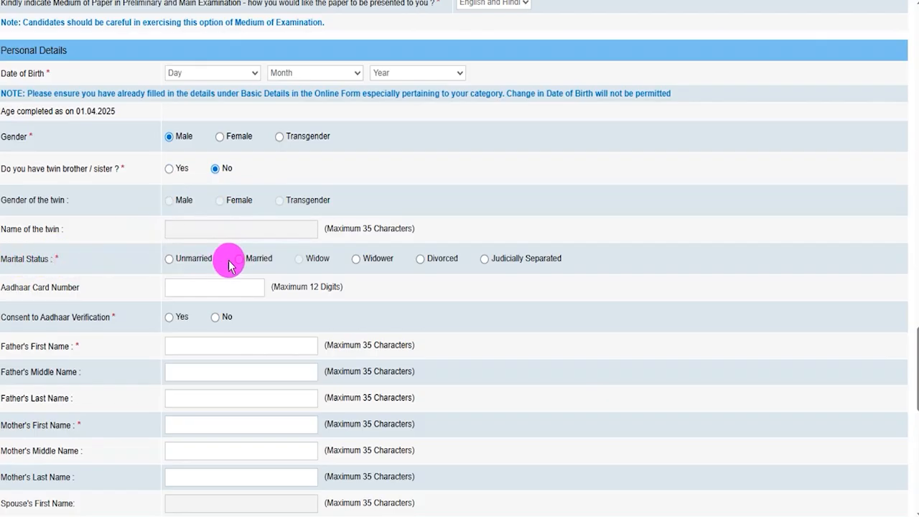
- Set the marital status to Unmarried and answer Yes to the Aadhaar verification consent
left_click(170, 259)
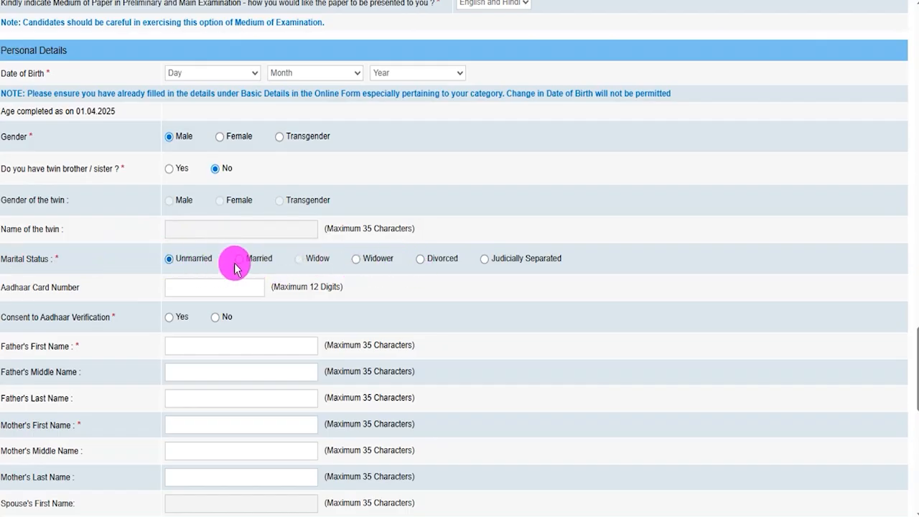
left_click(188, 286)
scroll(183, 280, "down", 2)
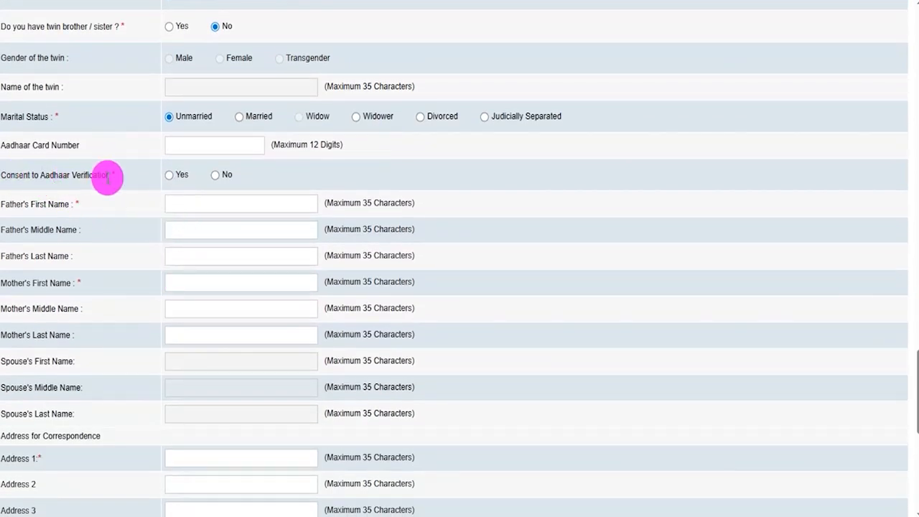
left_click(169, 178)
left_click(215, 177)
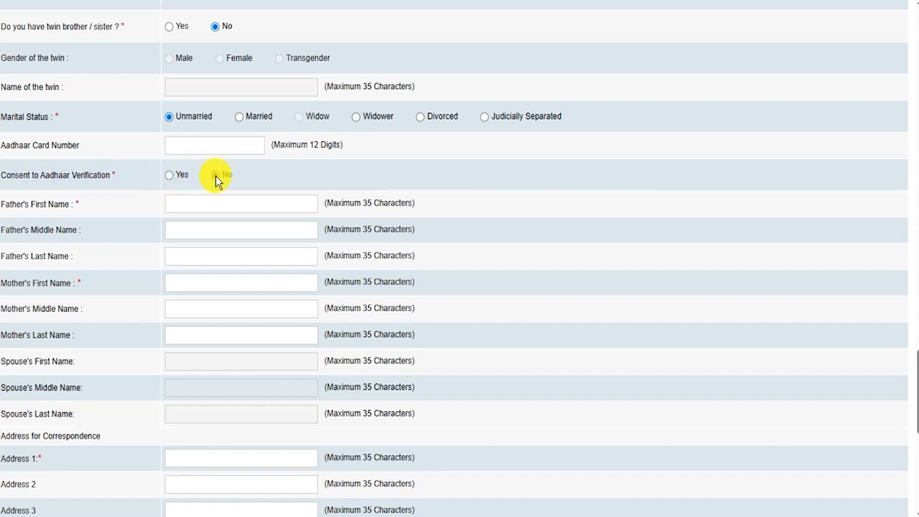
left_click(170, 178)
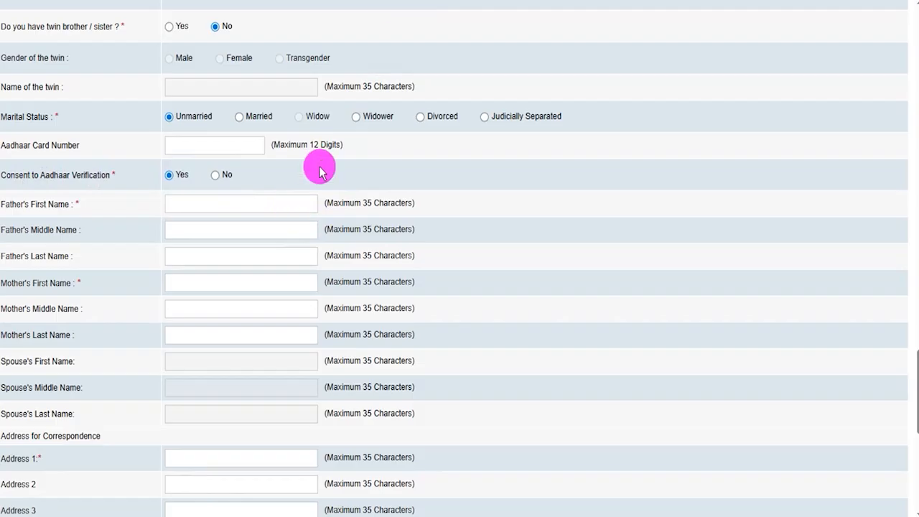
- Examine the father's, mother's and spouse's name fields in the Personal Details section
left_click(291, 211)
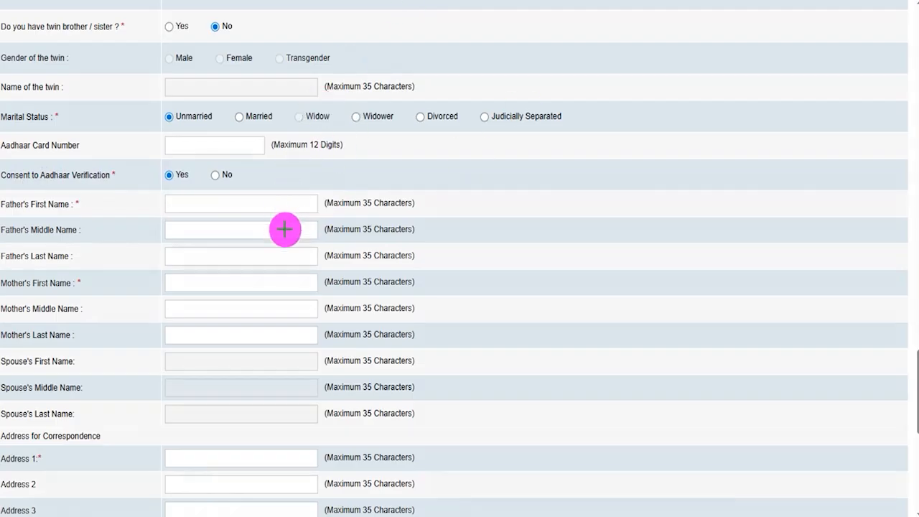
left_click_drag(285, 231, 316, 215)
left_click_drag(285, 261, 304, 246)
left_click_drag(279, 287, 300, 271)
left_click_drag(287, 307, 301, 297)
left_click_drag(287, 338, 313, 314)
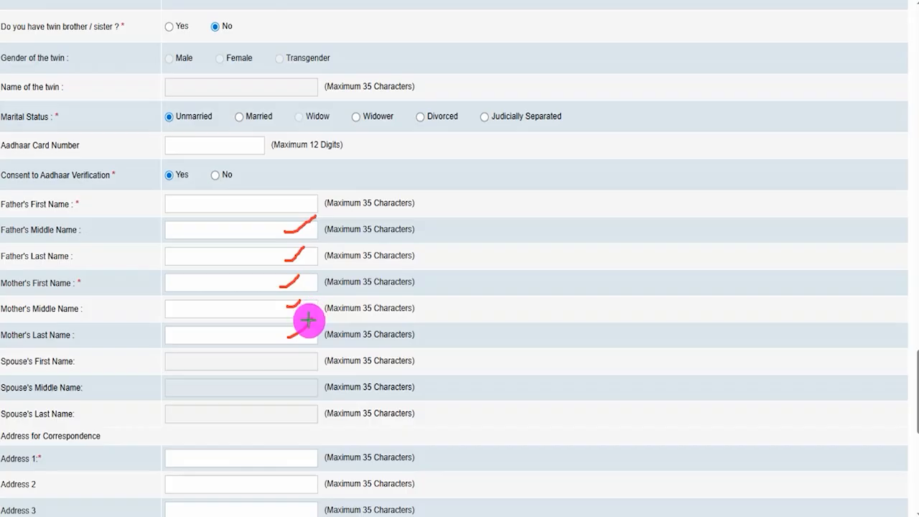
left_click_drag(295, 363, 312, 349)
left_click_drag(296, 391, 339, 383)
left_click_drag(306, 411, 316, 409)
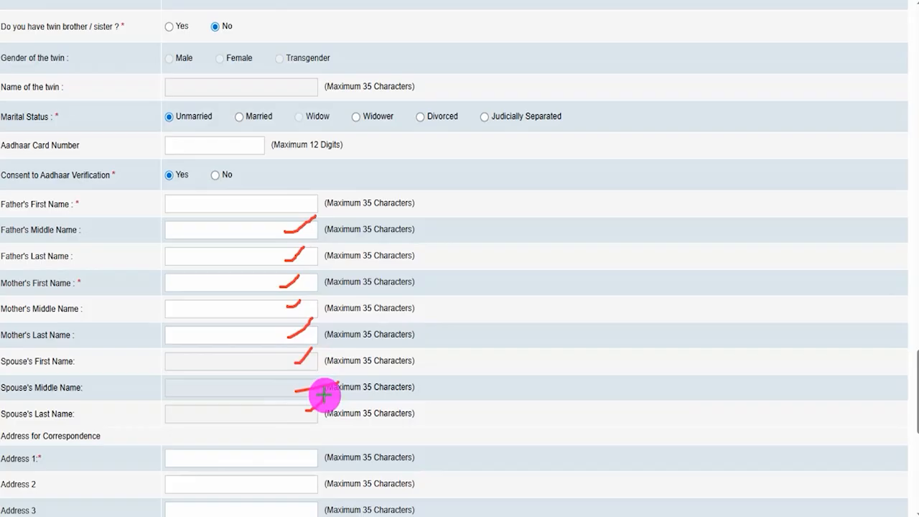
key("Escape")
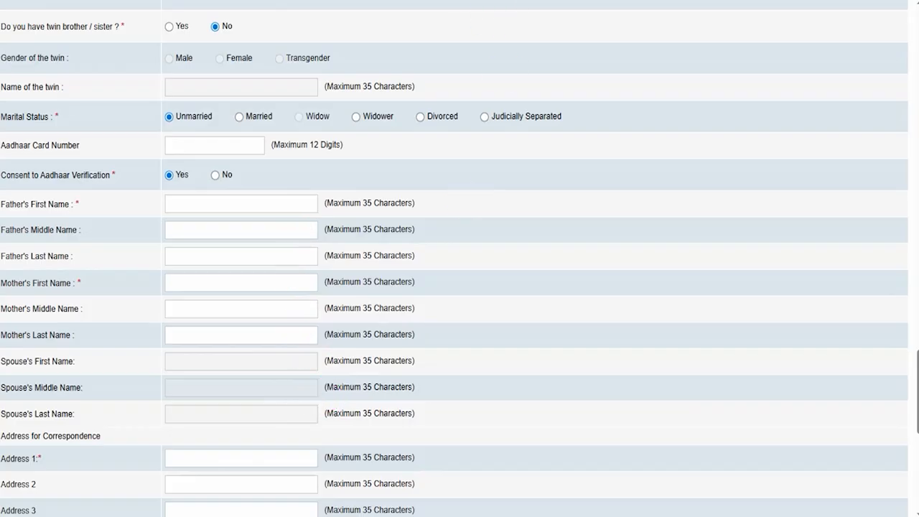
- Examine the correspondence and permanent address fields, including the same-address option and the GST invoicing address choice
scroll(130, 349, "down", 5)
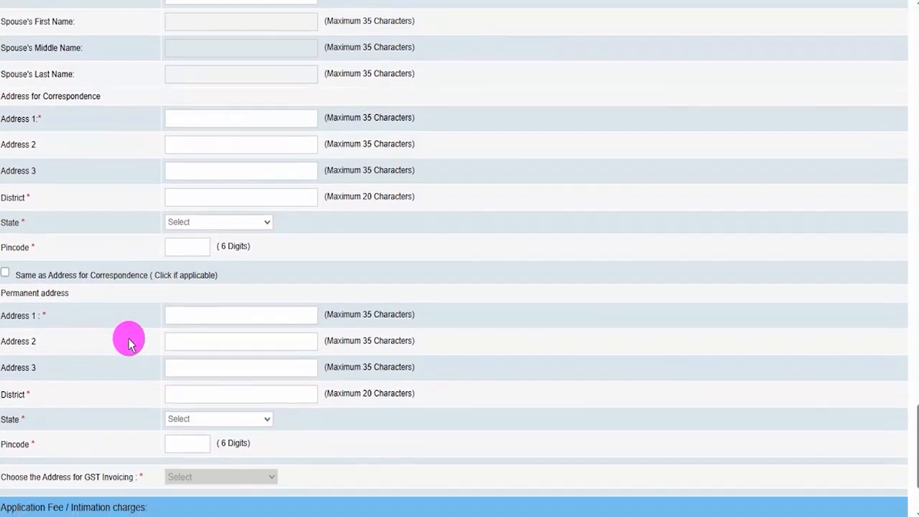
scroll(112, 158, "down", 1)
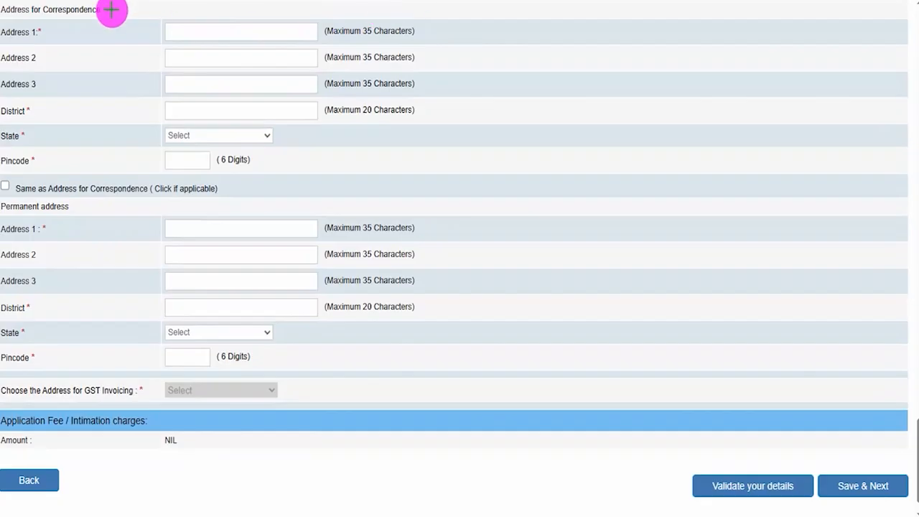
left_click_drag(192, 38, 232, 18)
left_click_drag(221, 56, 248, 53)
left_click_drag(233, 93, 254, 81)
left_click_drag(242, 114, 261, 103)
left_click_drag(80, 210, 104, 195)
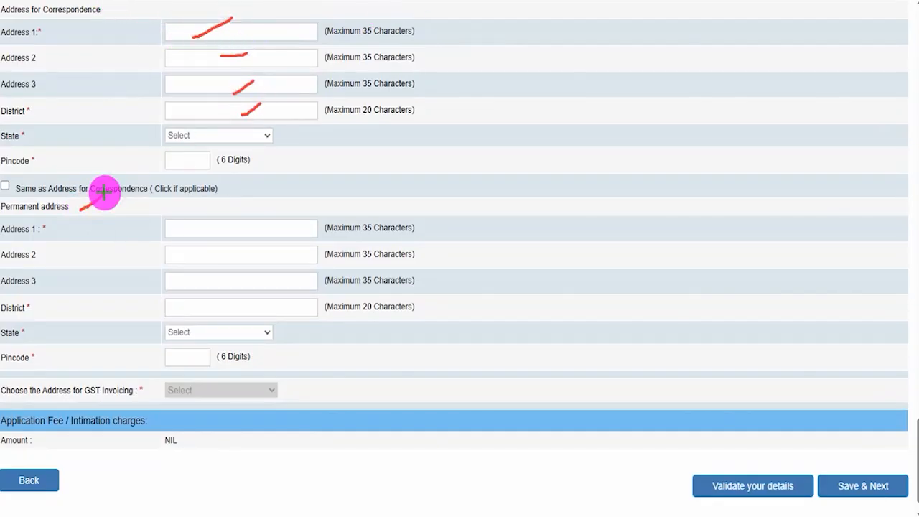
left_click_drag(196, 228, 216, 224)
mouse_move(220, 257)
left_mouse_down()
mouse_move(236, 251)
mouse_move(237, 275)
left_mouse_up()
left_click(232, 308)
left_click_drag(75, 19, 126, 17)
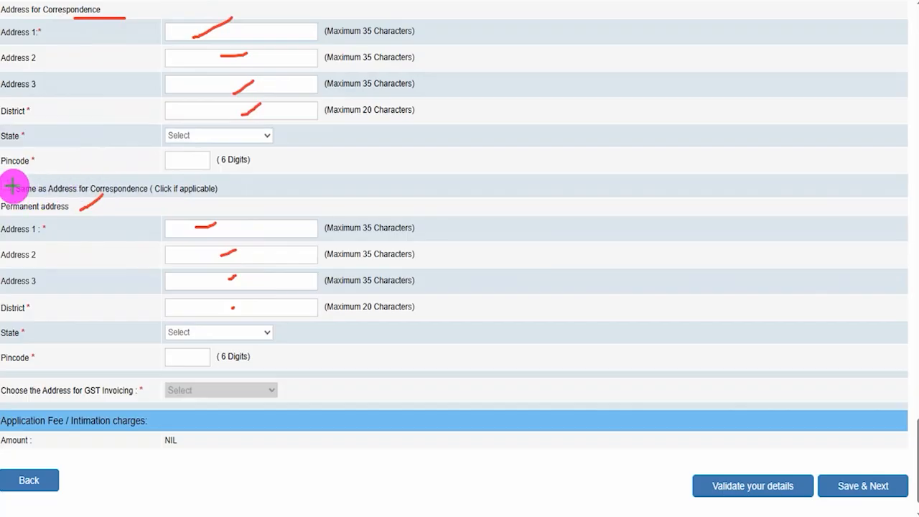
left_click_drag(4, 186, 35, 172)
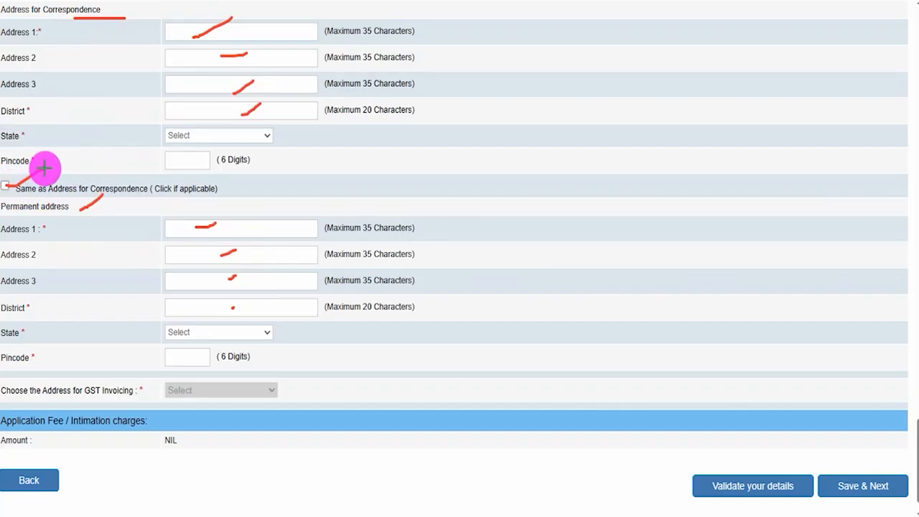
left_click_drag(13, 213, 40, 214)
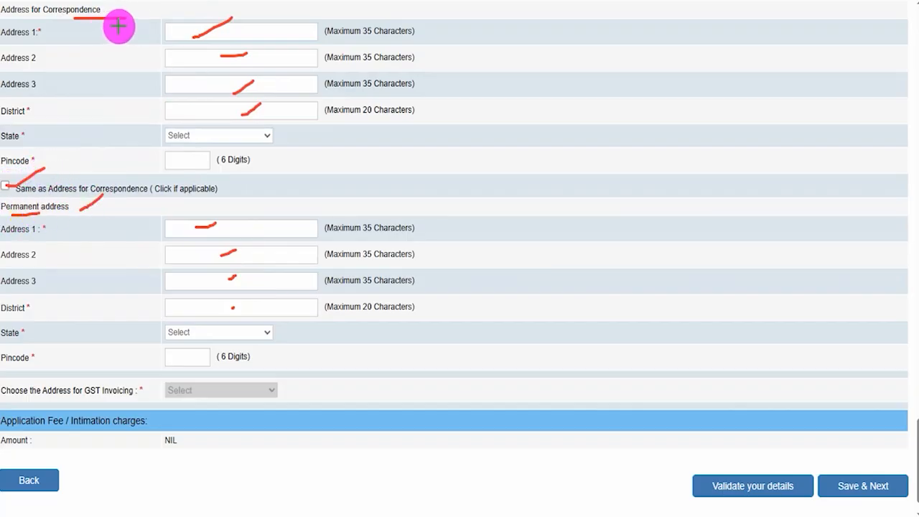
left_click_drag(75, 23, 113, 23)
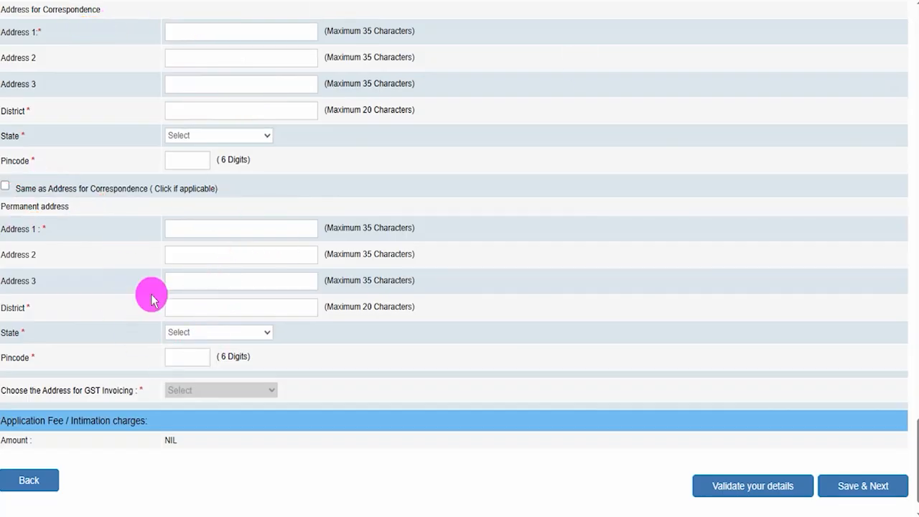
scroll(174, 332, "down", 1)
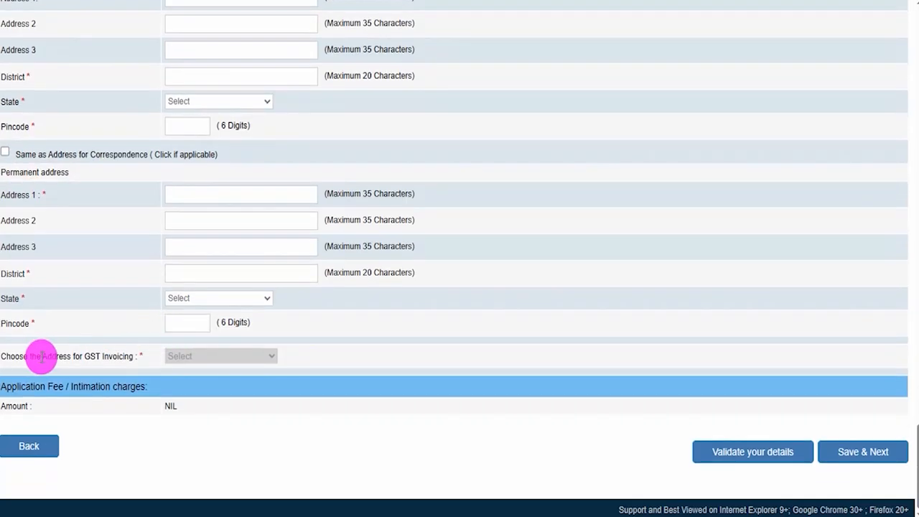
left_click(197, 359)
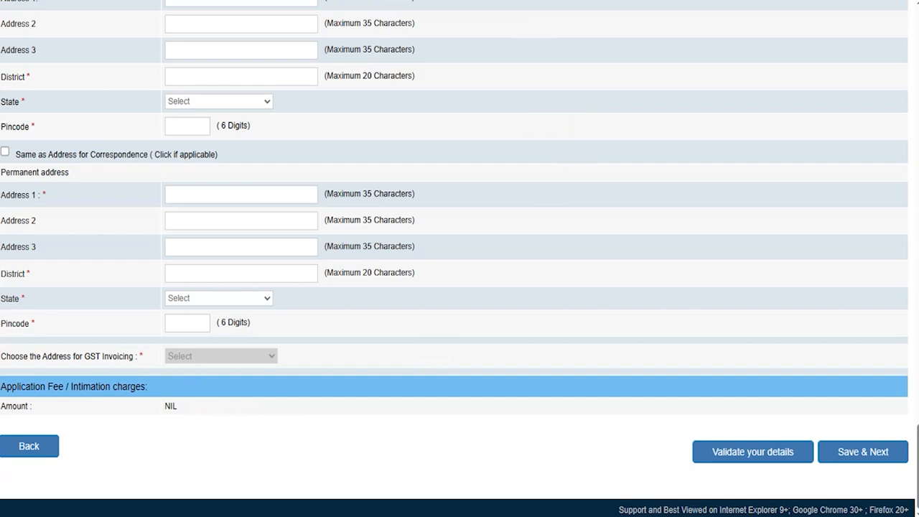
- Save the basic details and continue to the Qualification / Experience / Languages section
left_click_drag(431, 447, 678, 452)
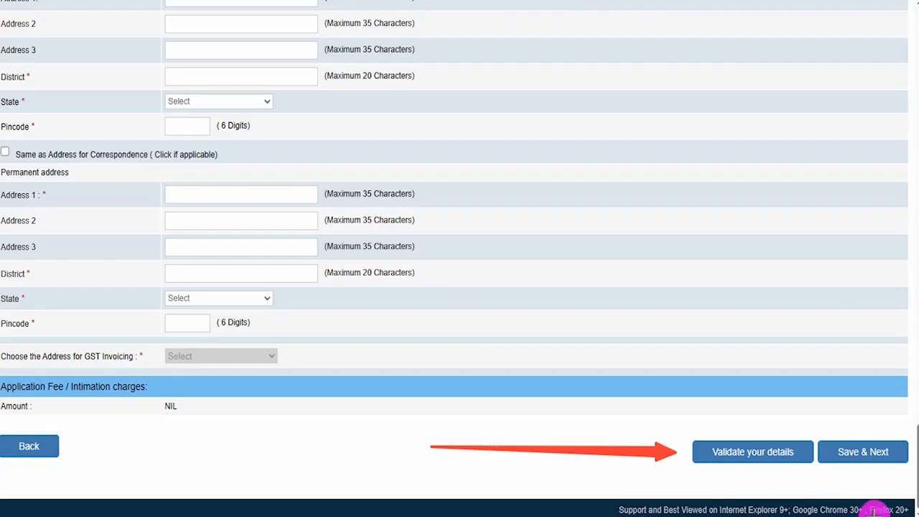
left_click_drag(875, 242, 868, 452)
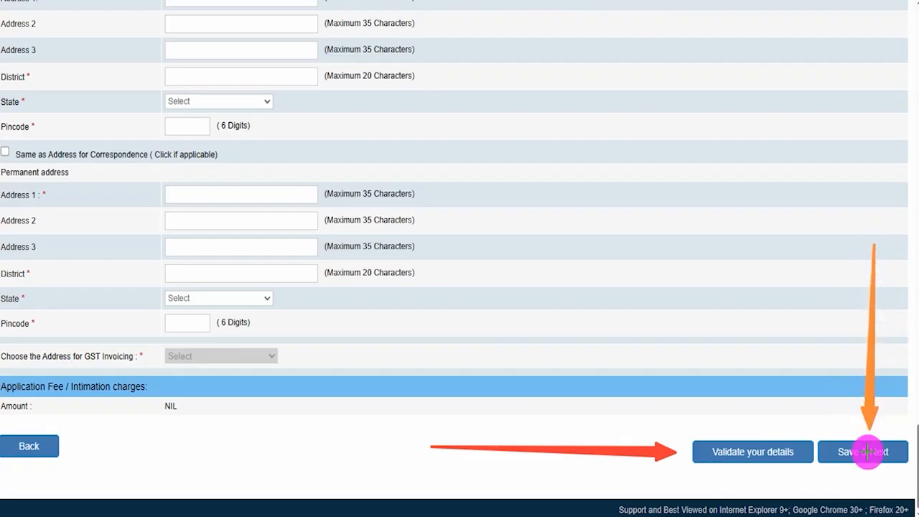
left_click(869, 452)
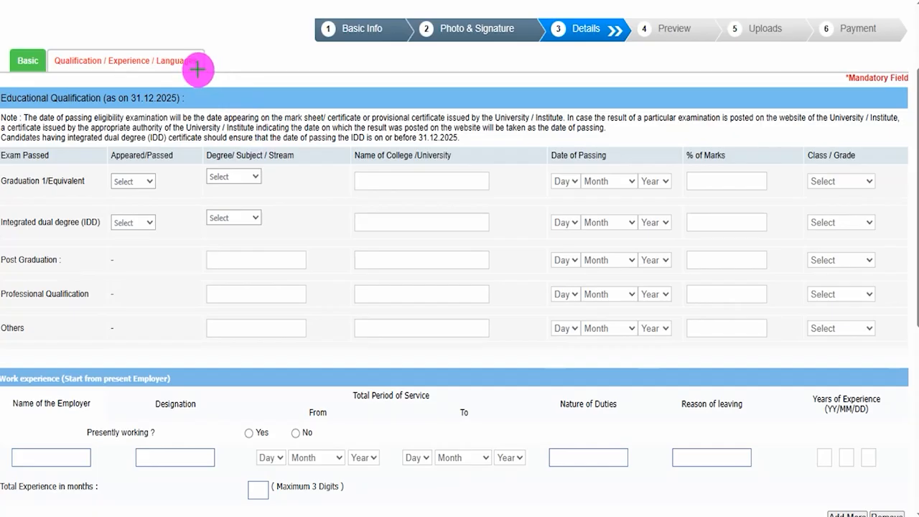
- Check the Essential Academic Qualifications section of the recruitment notification PDF for the graduation requirement
left_click_drag(199, 68, 228, 51)
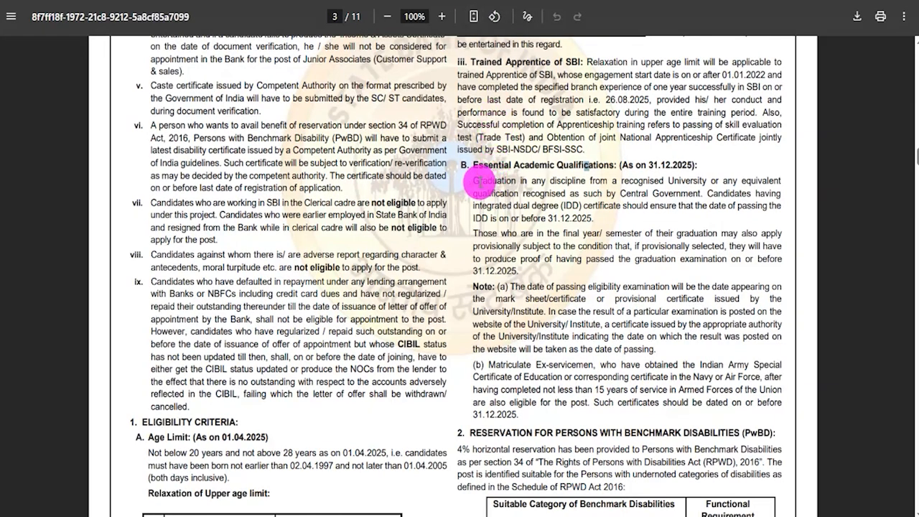
left_click_drag(479, 183, 656, 180)
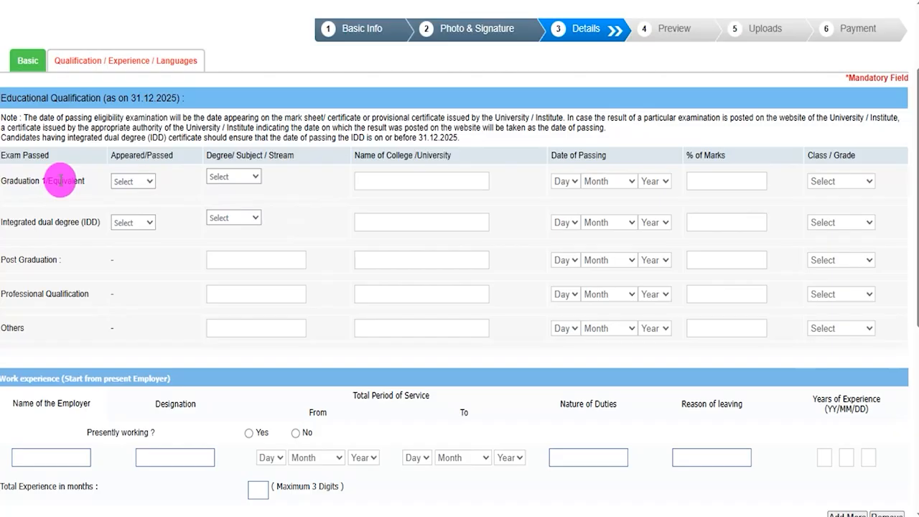
- Set the Graduation row to Passed with Arts as the stream, and enter CCS as the college/university
left_click(135, 184)
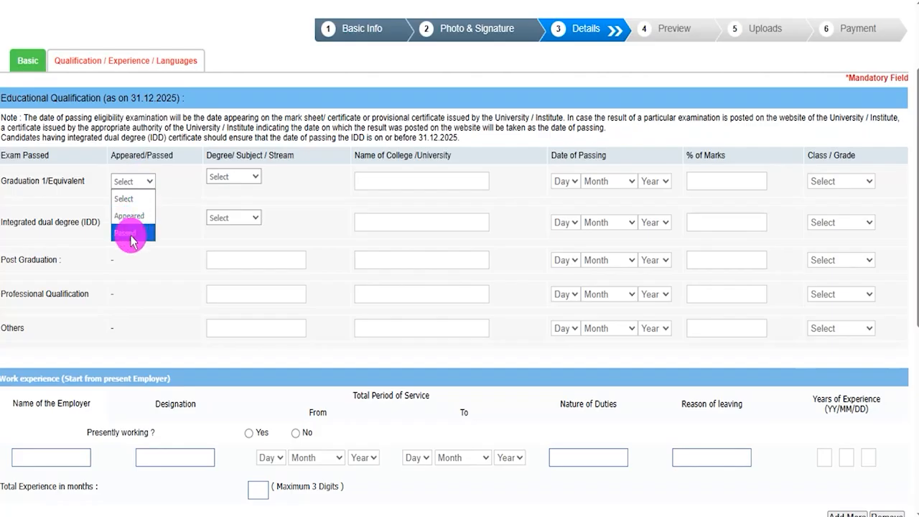
left_click(131, 241)
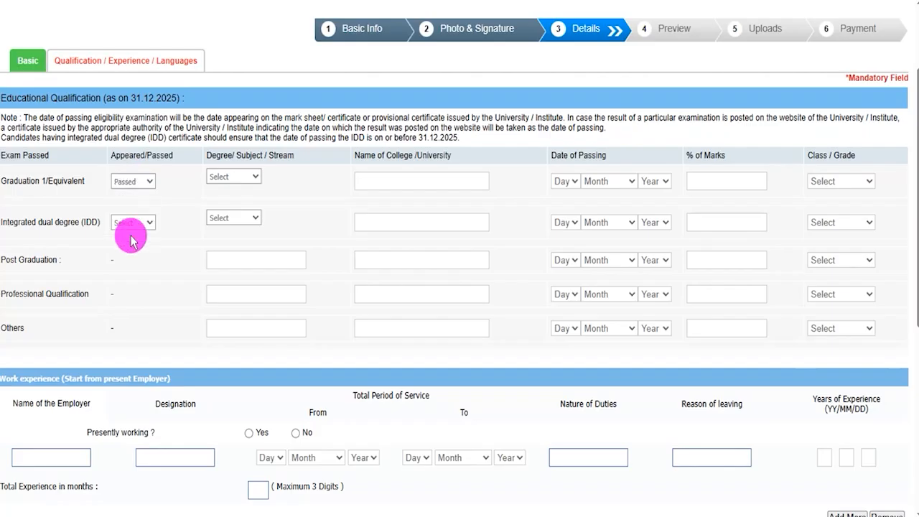
left_click(243, 182)
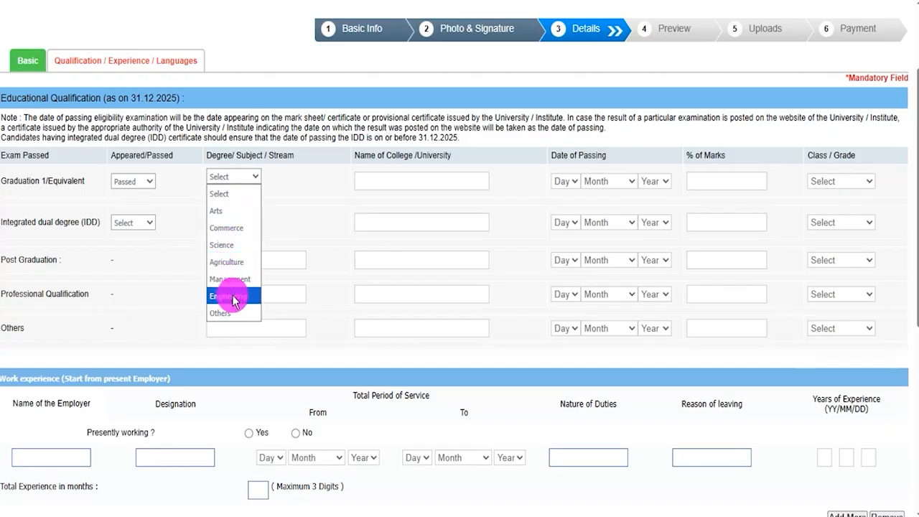
left_click(230, 211)
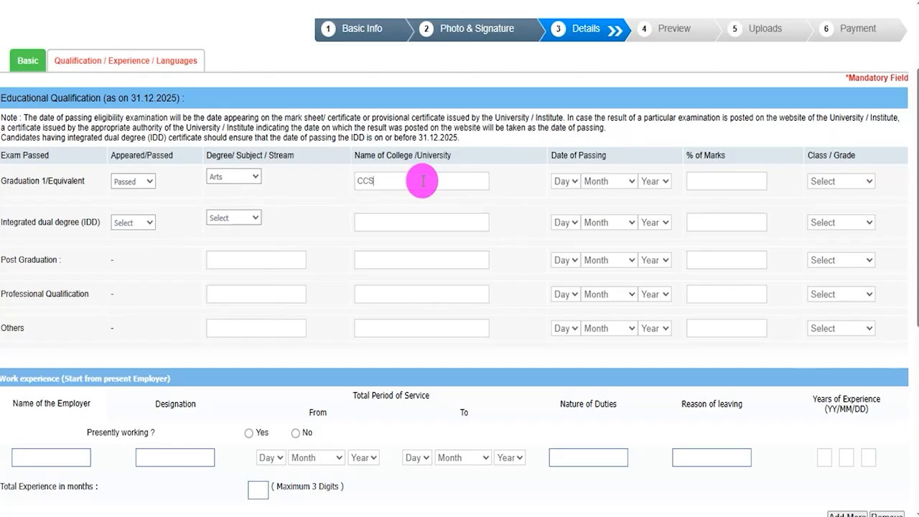
left_click(423, 181)
type("CCS")
- Check the graduation passing-date choices, then enter 90.00 as the percentage of marks and set the class to First Class
left_click(562, 181)
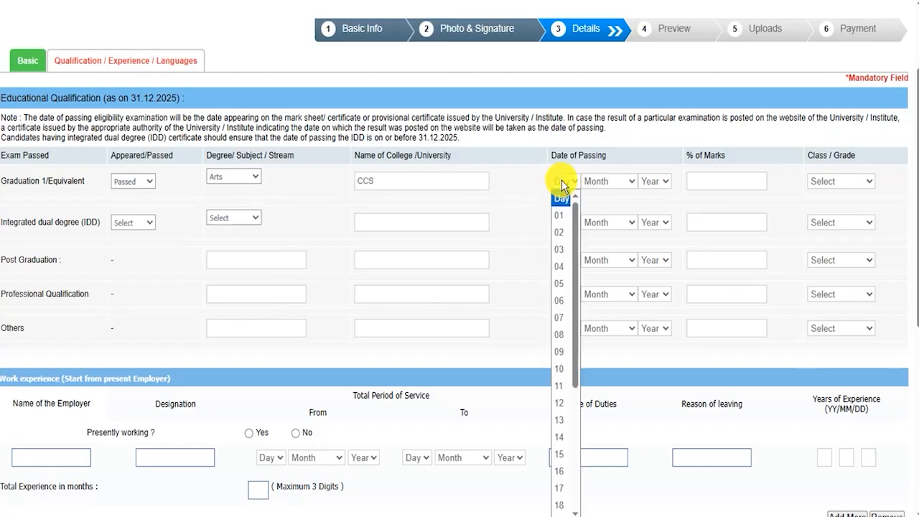
left_click(607, 181)
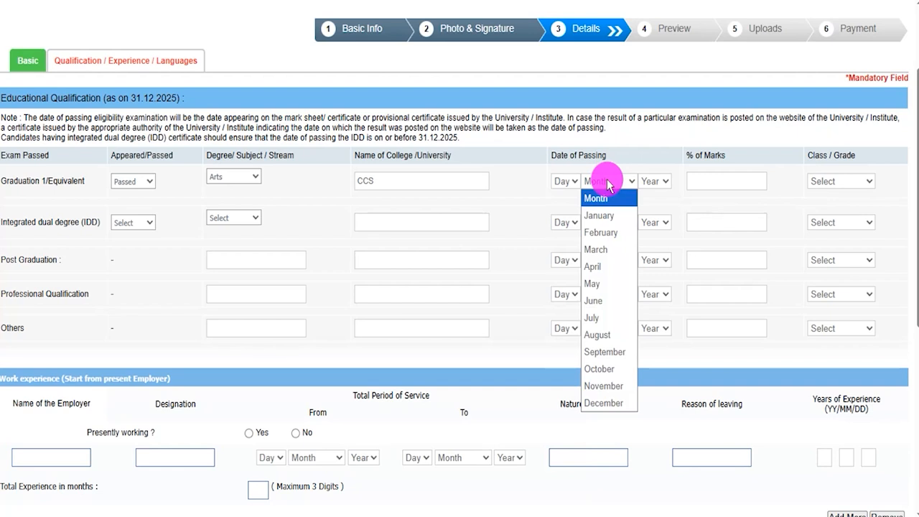
left_click(652, 181)
left_click(721, 181)
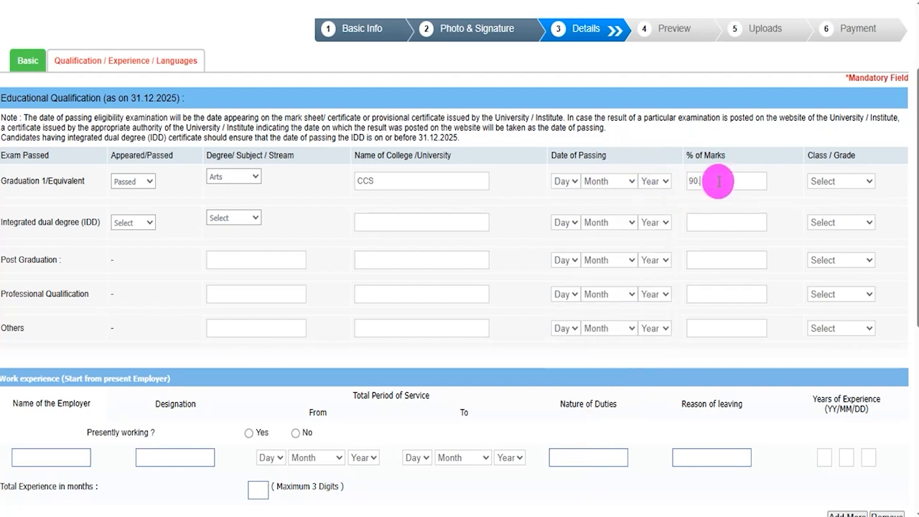
type("90.00")
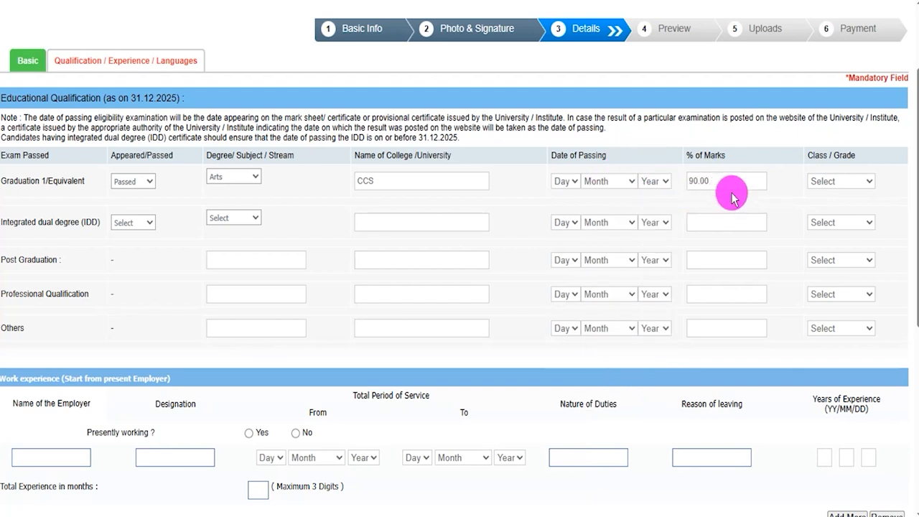
left_click(831, 183)
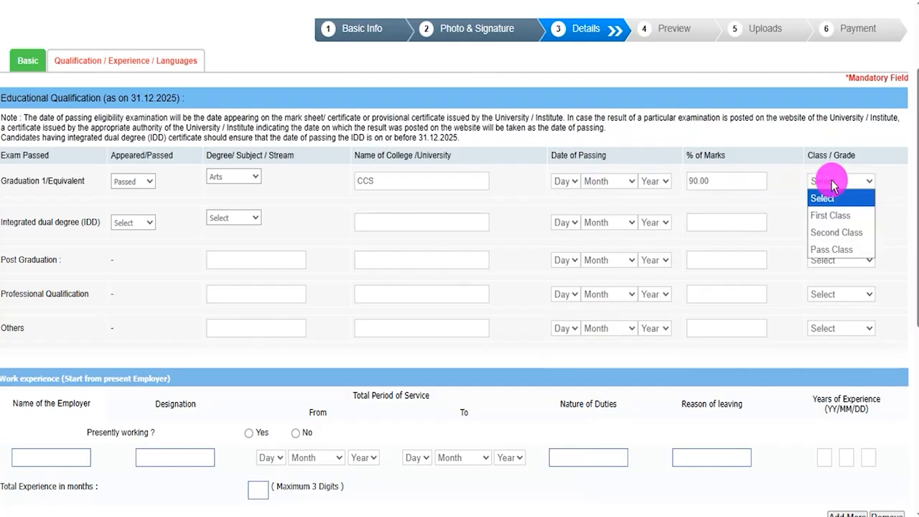
left_click(833, 218)
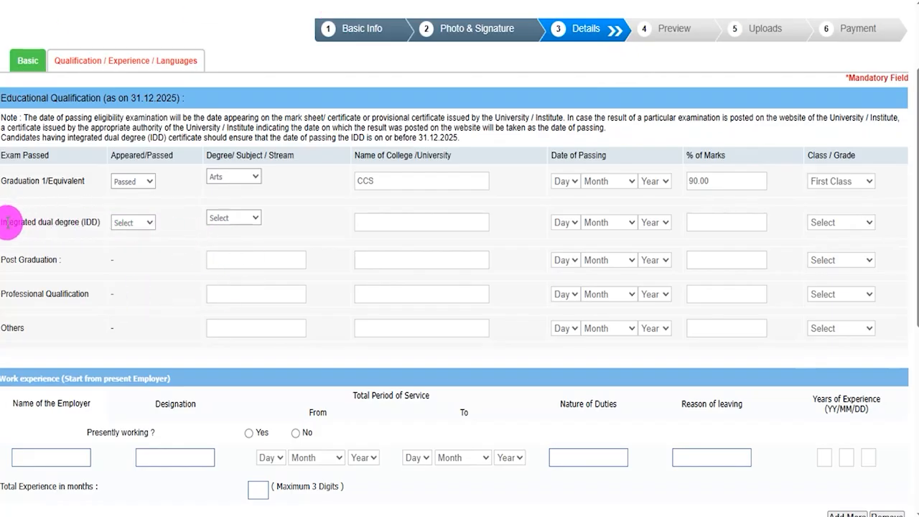
- Examine the integrated dual degree row and the employer, designation and service period fields of the Work experience section
left_click(223, 227)
left_click(366, 220)
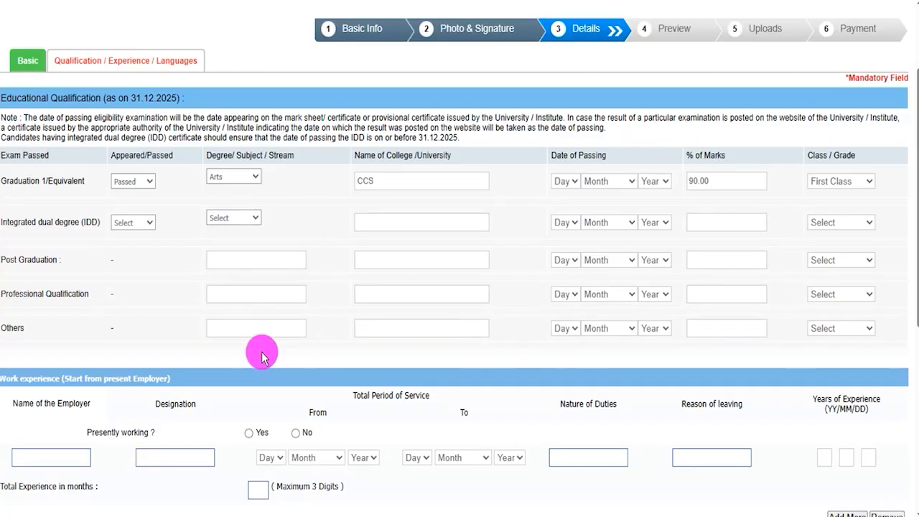
scroll(263, 345, "down", 3)
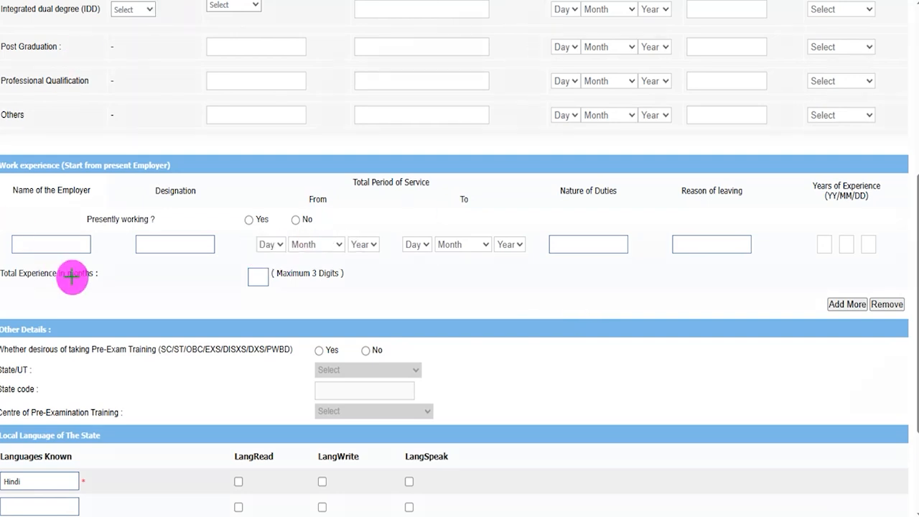
left_click_drag(59, 245, 76, 228)
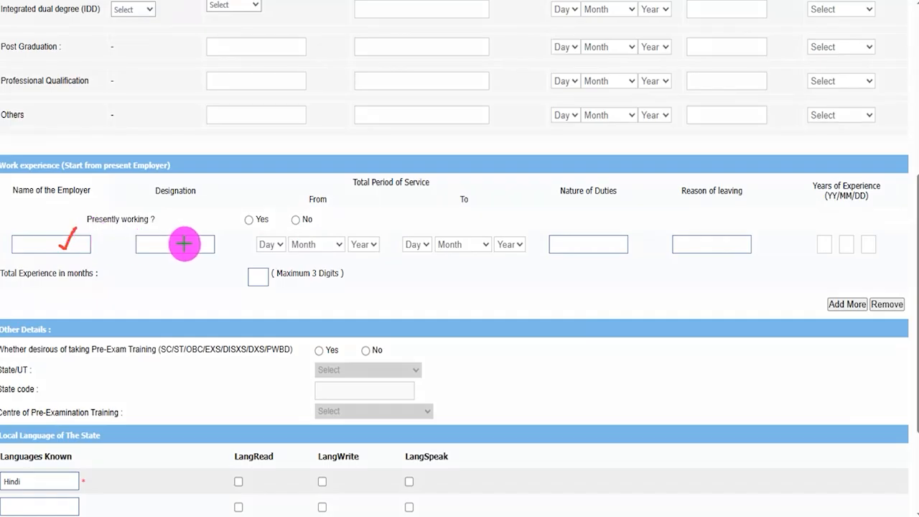
left_click_drag(186, 245, 214, 222)
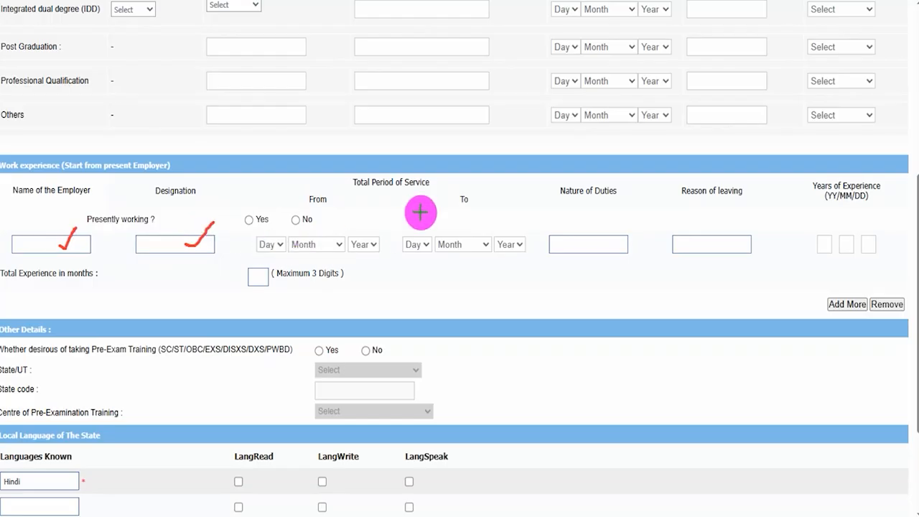
left_click(268, 243)
left_click(326, 244)
left_click(356, 245)
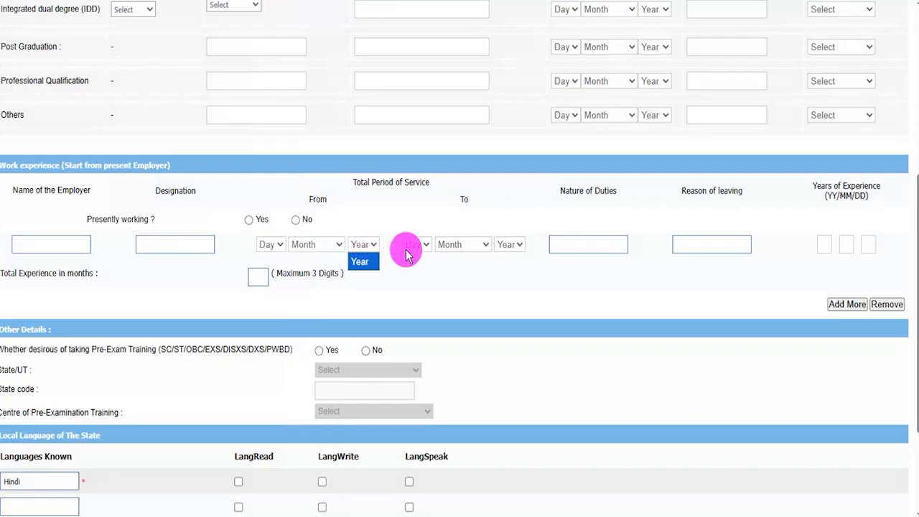
left_click(417, 245)
left_click(452, 246)
left_click(502, 247)
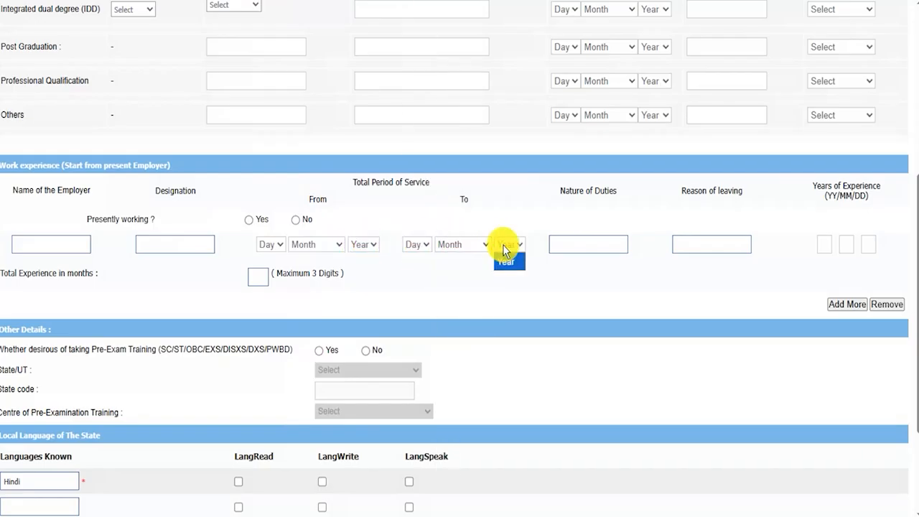
left_click(497, 277)
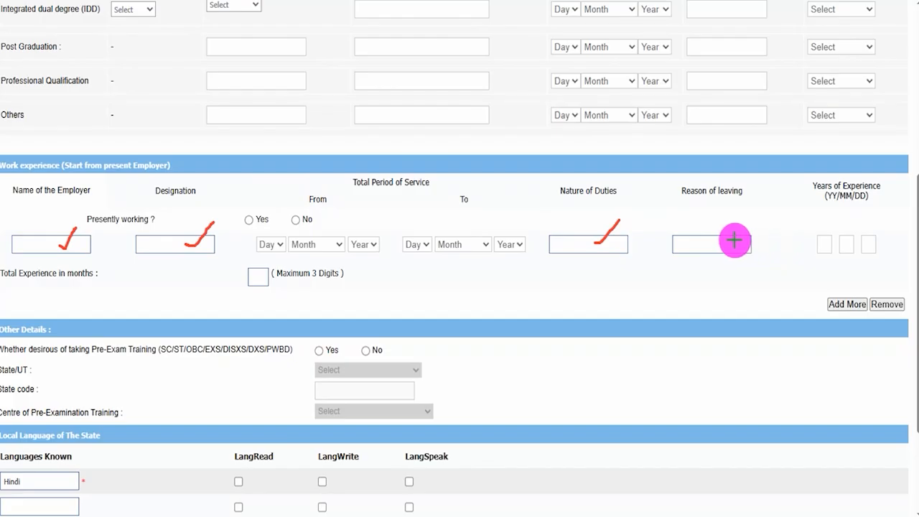
- Examine the reason for leaving, years of experience and total experience fields, and the option to add more employers
left_click_drag(727, 242, 748, 222)
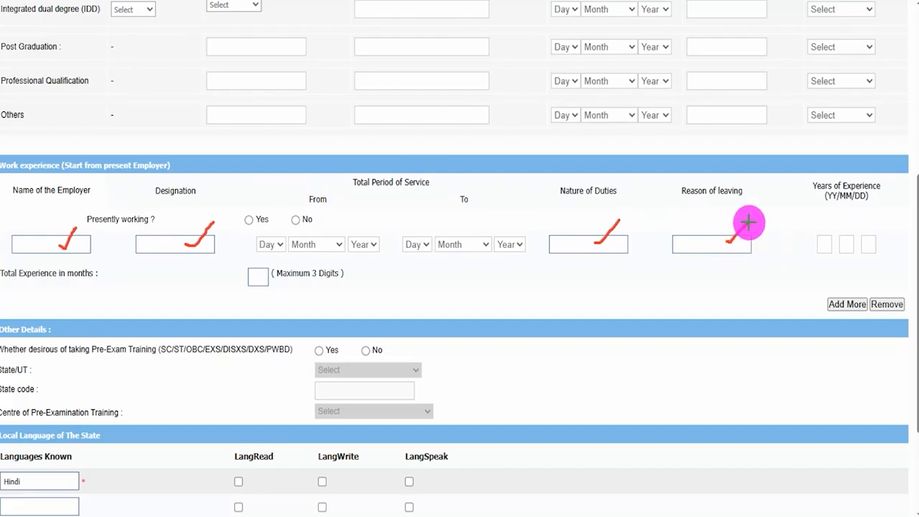
left_click_drag(352, 258, 455, 260)
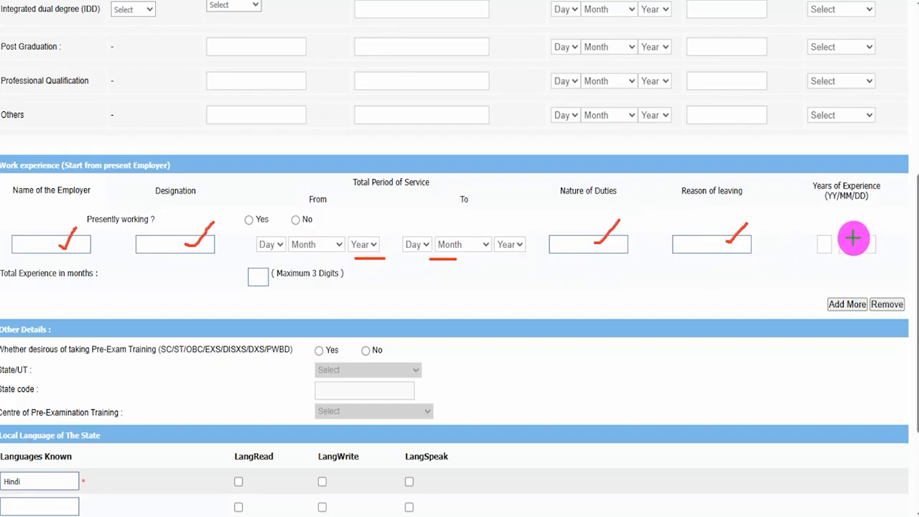
left_click_drag(868, 246, 885, 235)
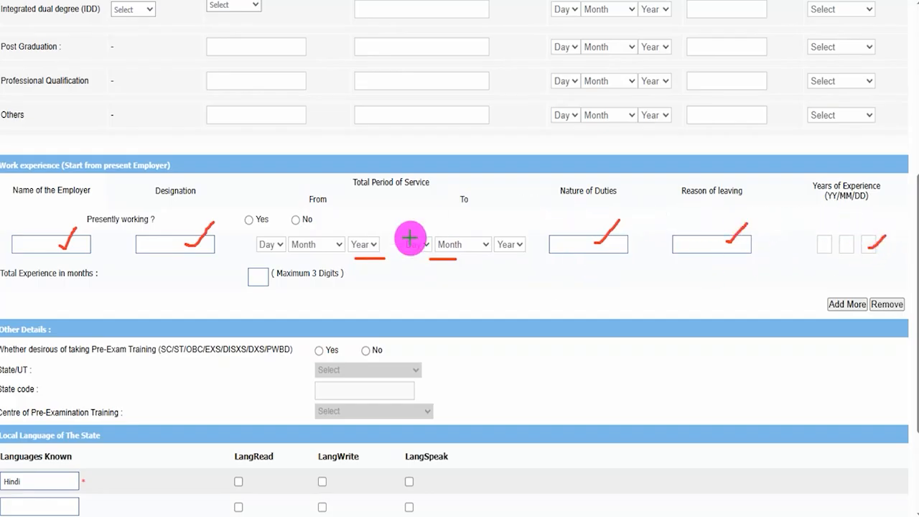
left_click_drag(260, 278, 278, 264)
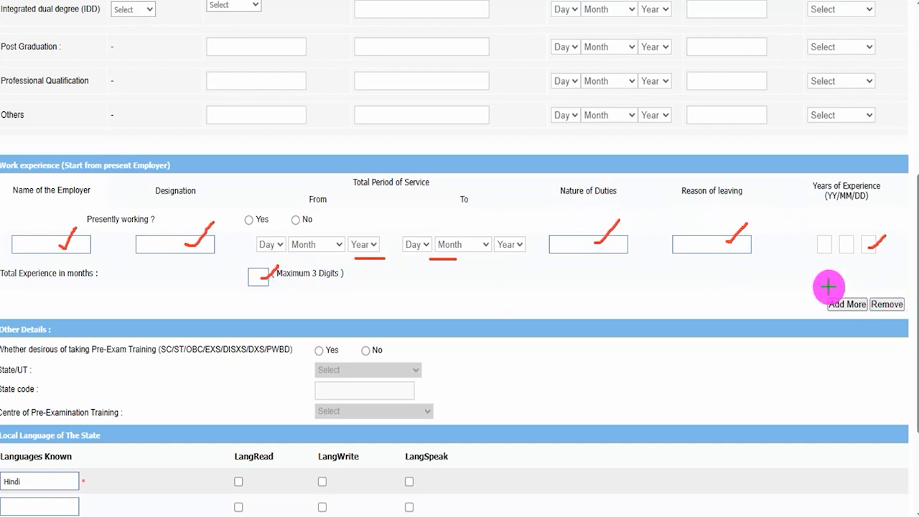
mouse_move(783, 278)
left_mouse_down()
mouse_move(859, 298)
mouse_move(869, 319)
left_mouse_up()
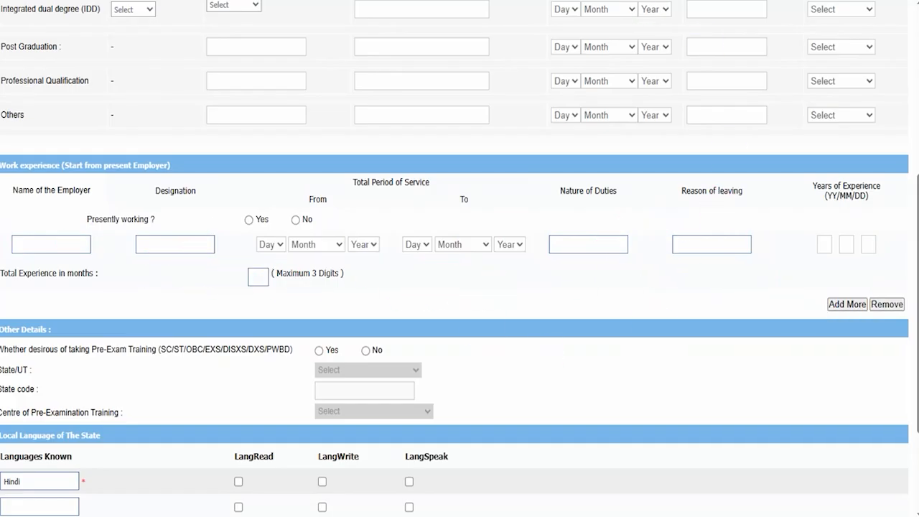
- Opt for pre-exam training with Uttarakhand as the state and Dehradun as the training centre
scroll(232, 353, "down", 2)
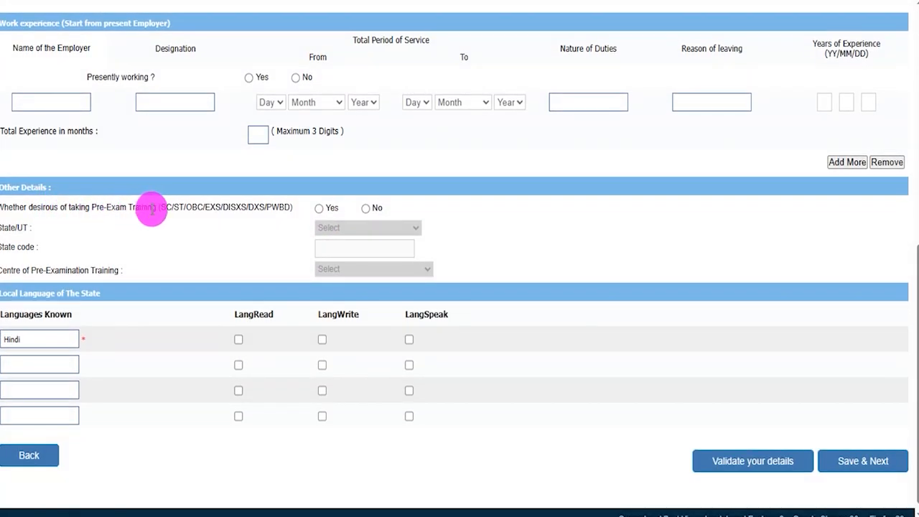
left_click_drag(166, 207, 214, 206)
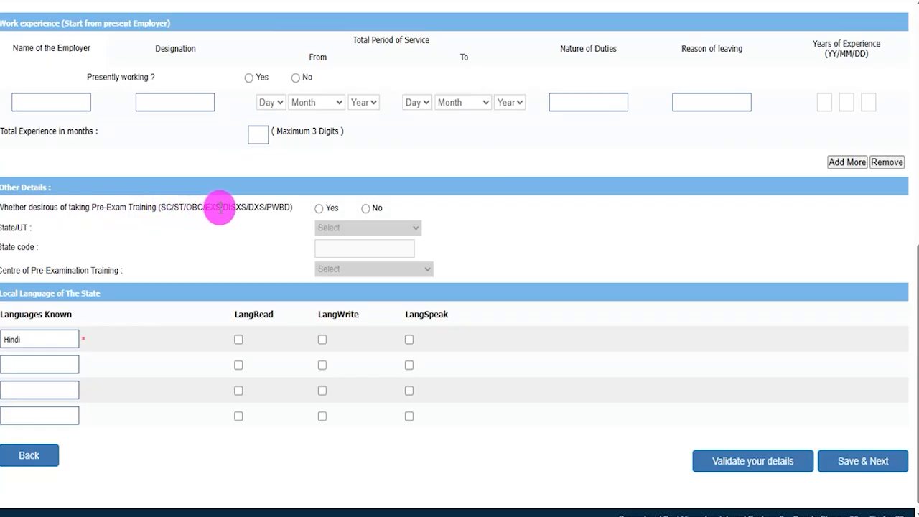
left_click_drag(239, 207, 324, 212)
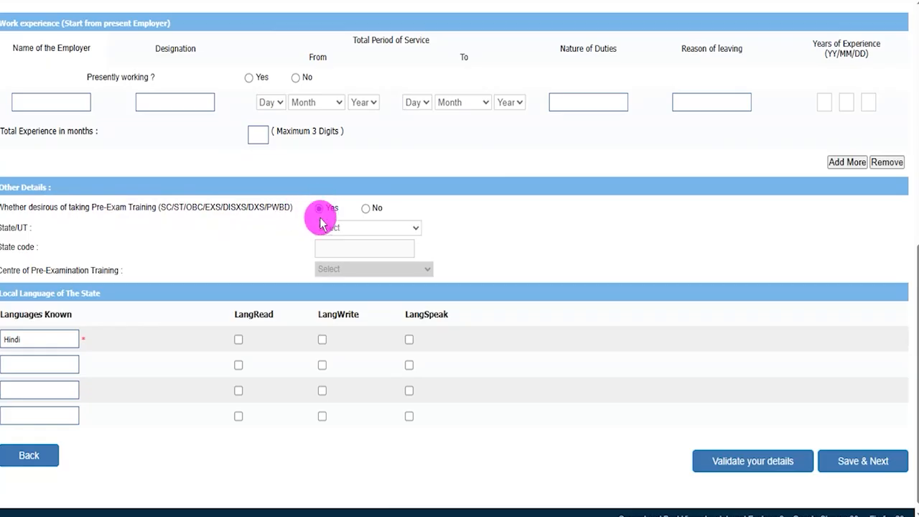
left_click(338, 227)
scroll(347, 194, "down", 5)
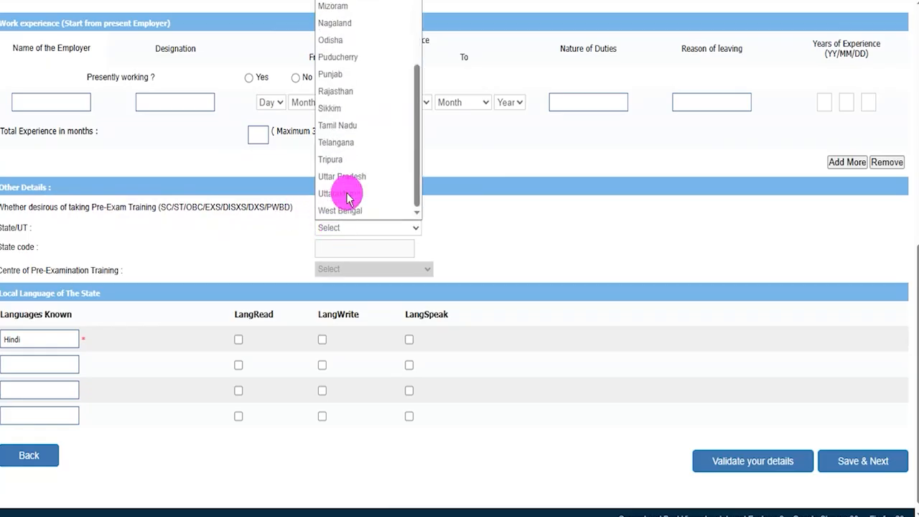
left_click(347, 194)
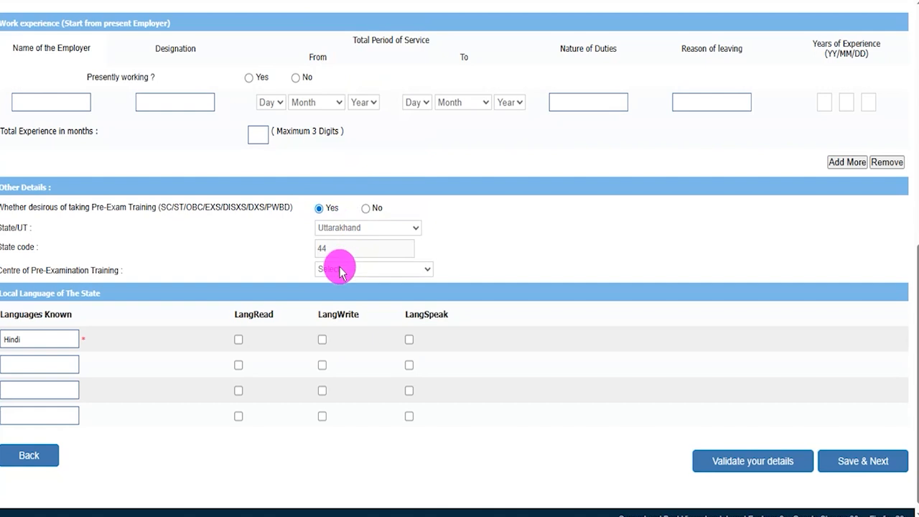
left_click(340, 270)
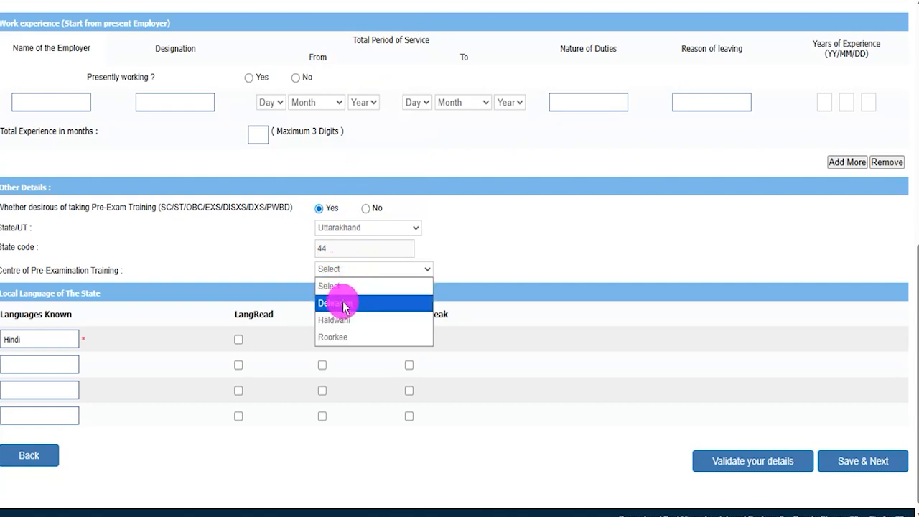
left_click(343, 304)
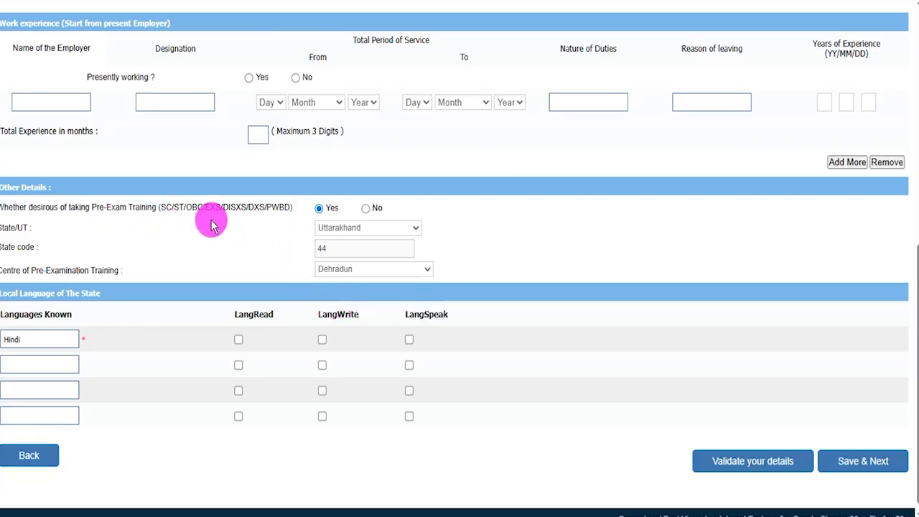
- Decline pre-exam training and mark Hindi as a language known for reading, writing and speaking
left_click(367, 209)
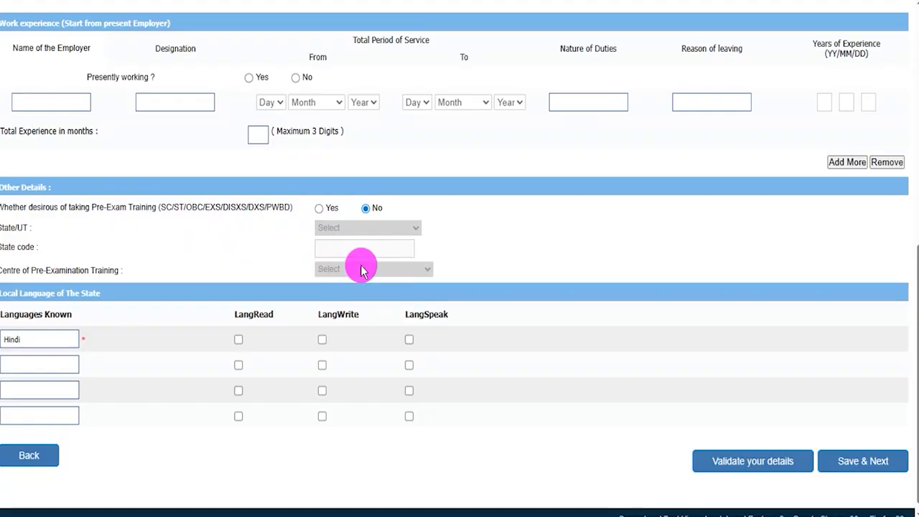
scroll(179, 316, "down", 1)
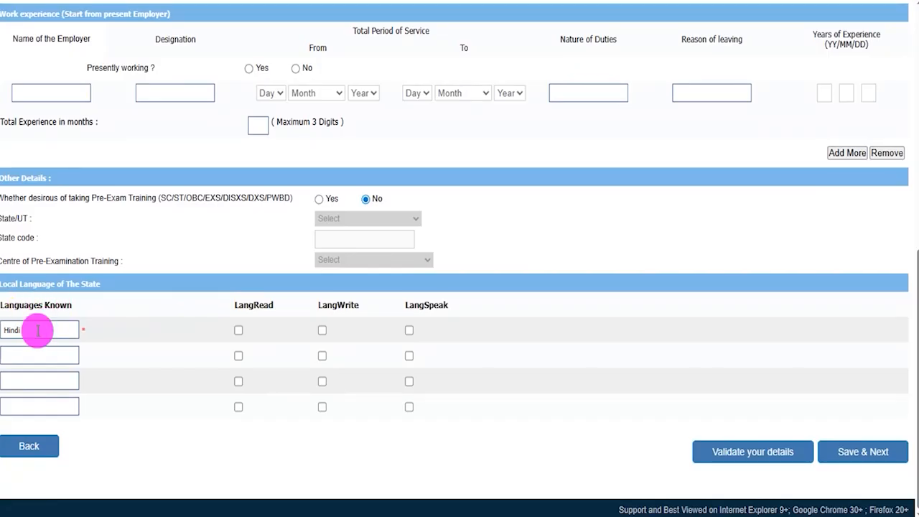
left_click(238, 332)
left_click(323, 330)
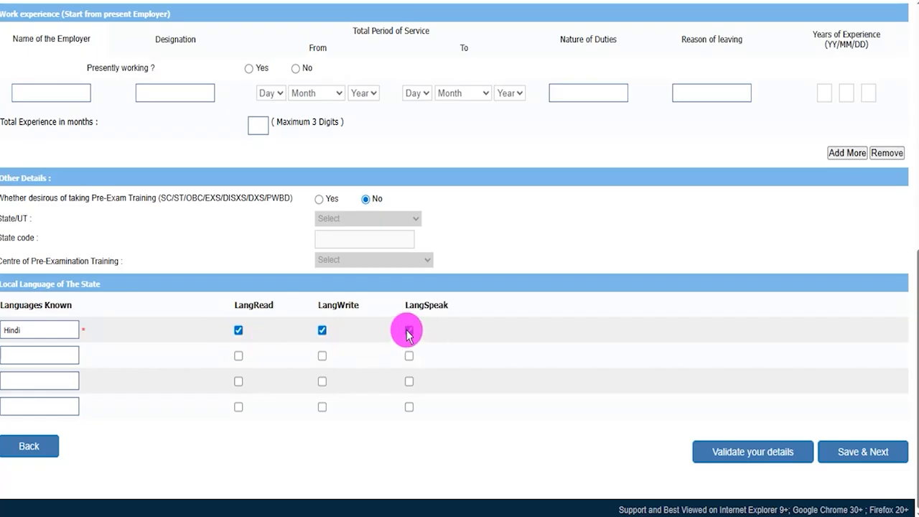
left_click(409, 331)
left_click(39, 354)
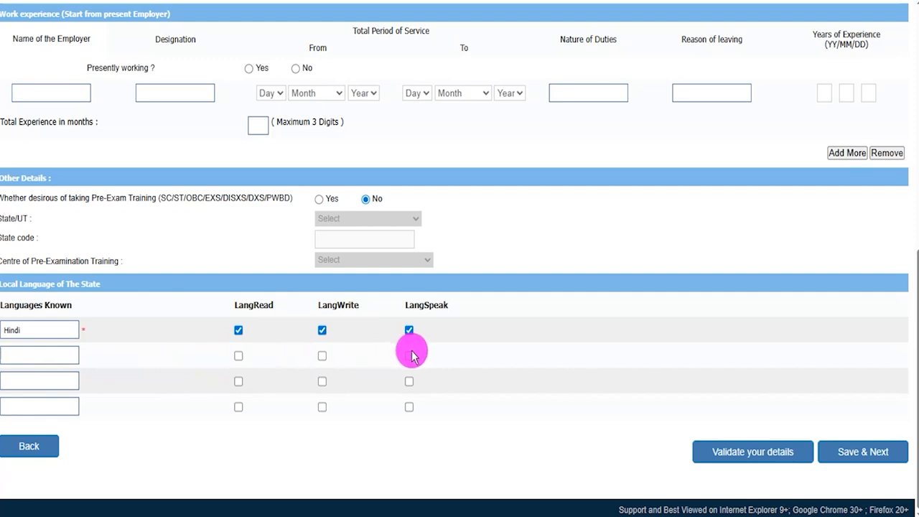
scroll(413, 363, "up", 6)
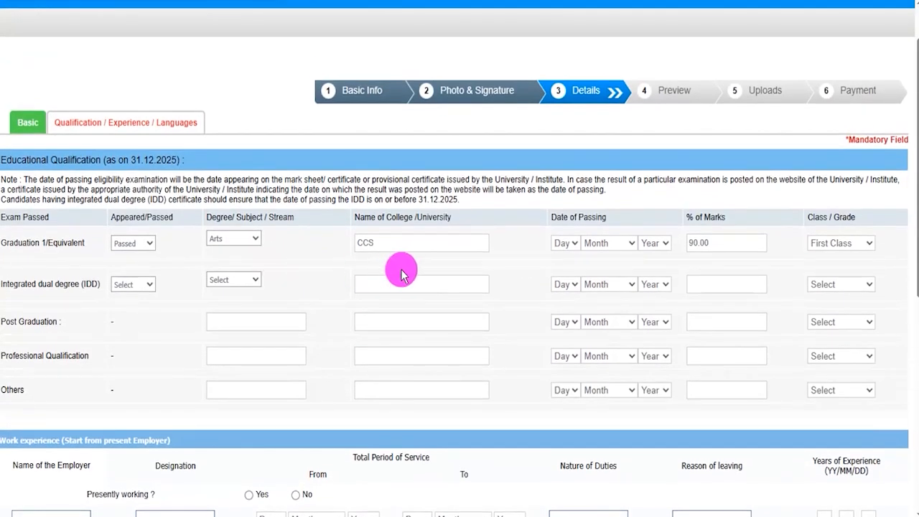
scroll(353, 280, "down", 4)
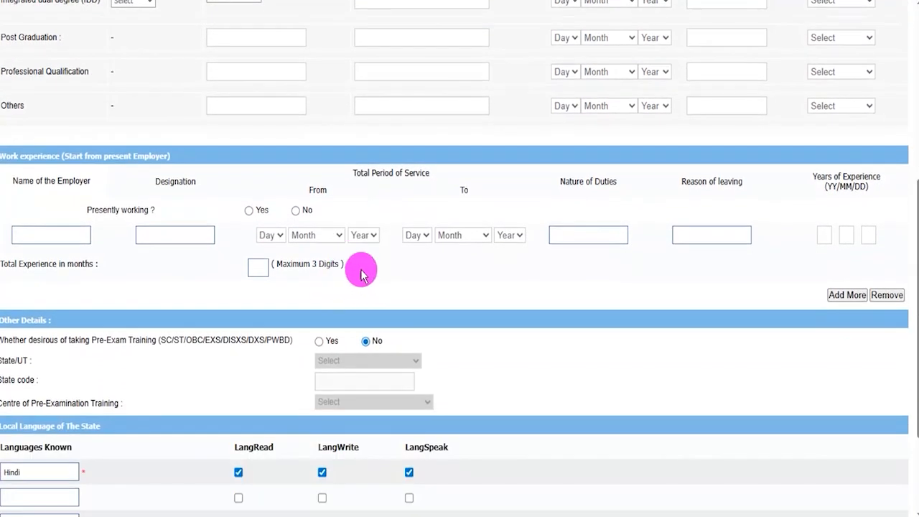
- Locate the options for validating the entered details and for saving them at the end of the qualification form
scroll(416, 269, "down", 2)
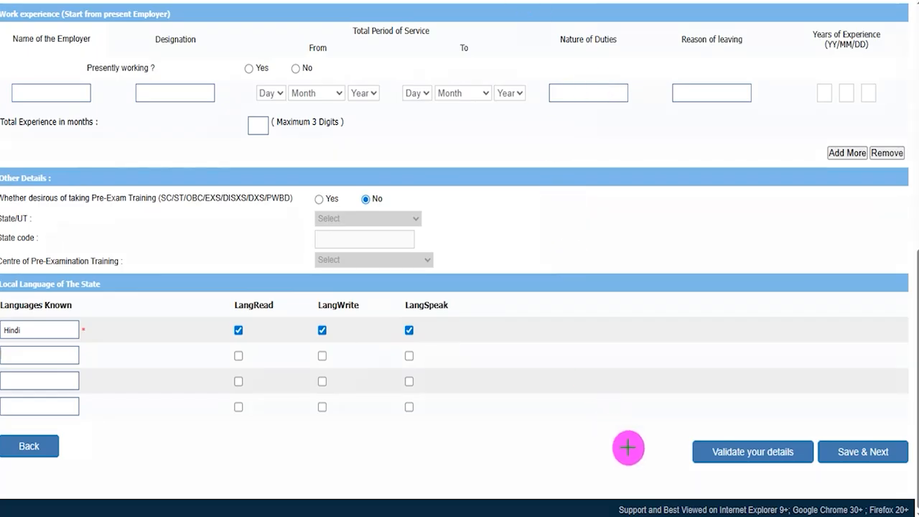
left_click_drag(504, 442, 685, 452)
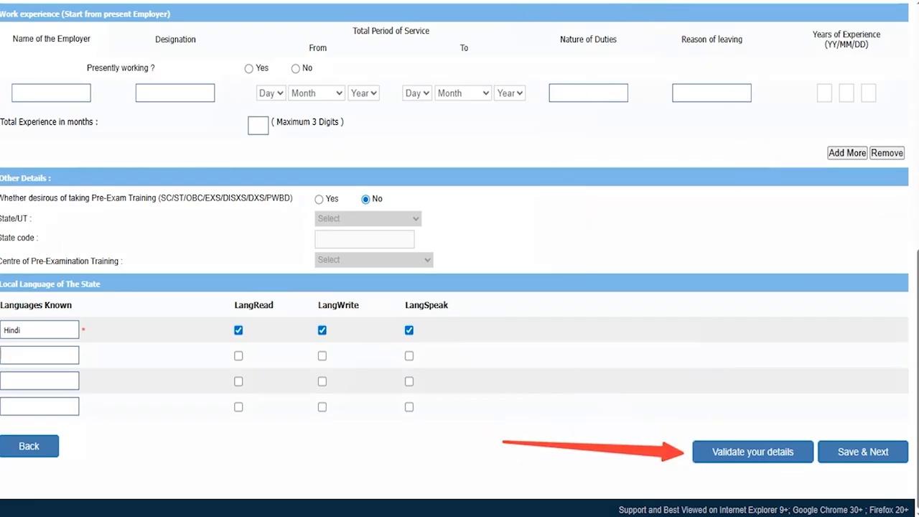
left_click_drag(848, 304, 857, 428)
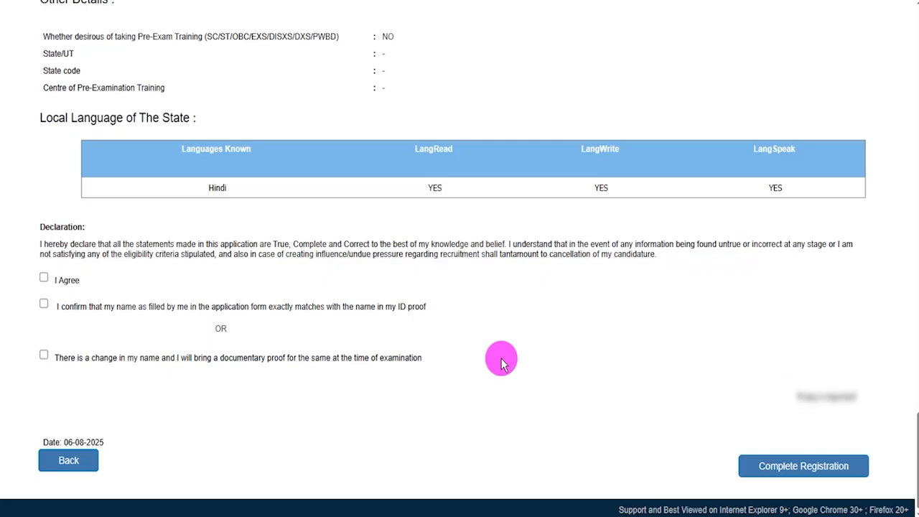
- Agree to the declaration and confirm that the name in the application exactly matches the ID proof
left_click_drag(45, 226, 64, 224)
left_click(44, 277)
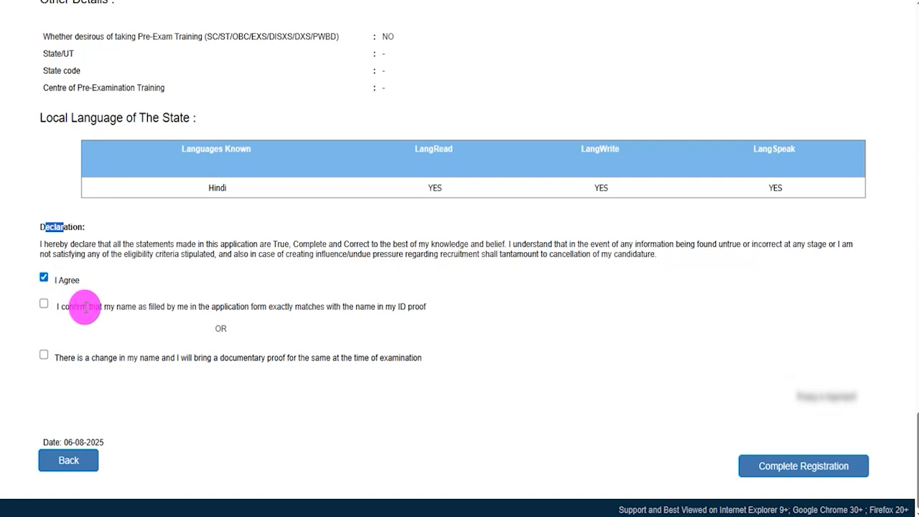
left_click_drag(87, 308, 192, 307)
left_click_drag(359, 307, 396, 307)
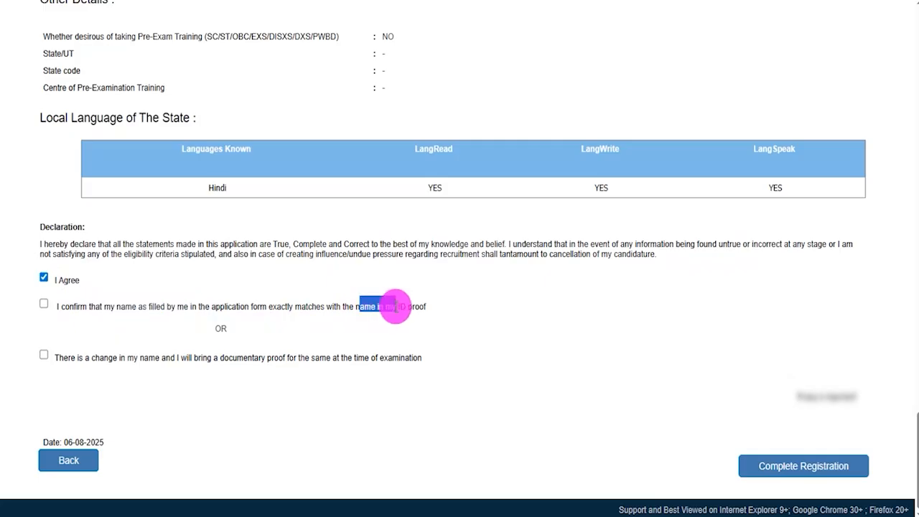
left_click(45, 304)
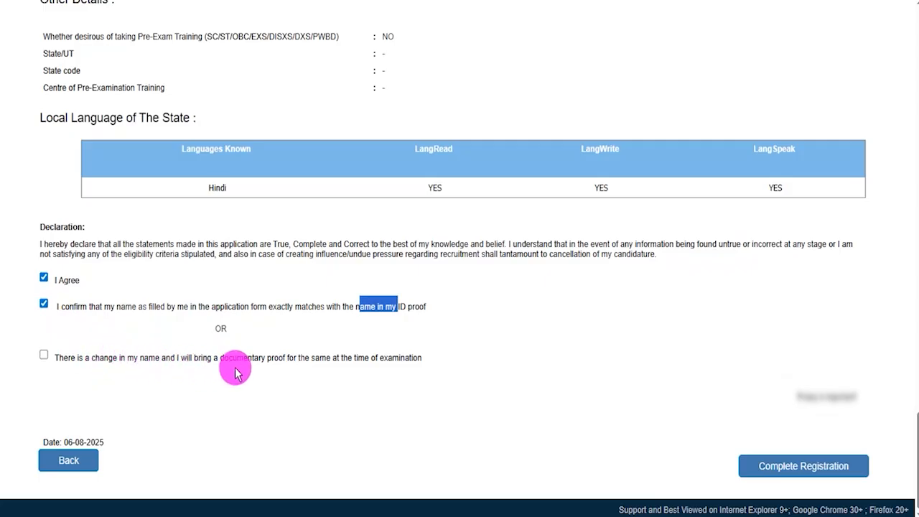
- Try the alternative declaration about a changed name with documentary proof, and clear it again
left_click_drag(241, 360, 270, 360)
left_click(270, 359)
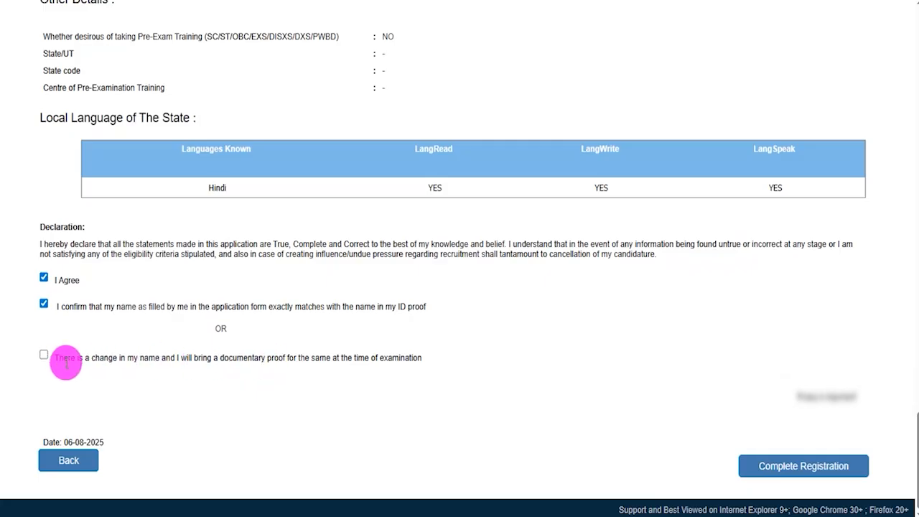
left_click(43, 356)
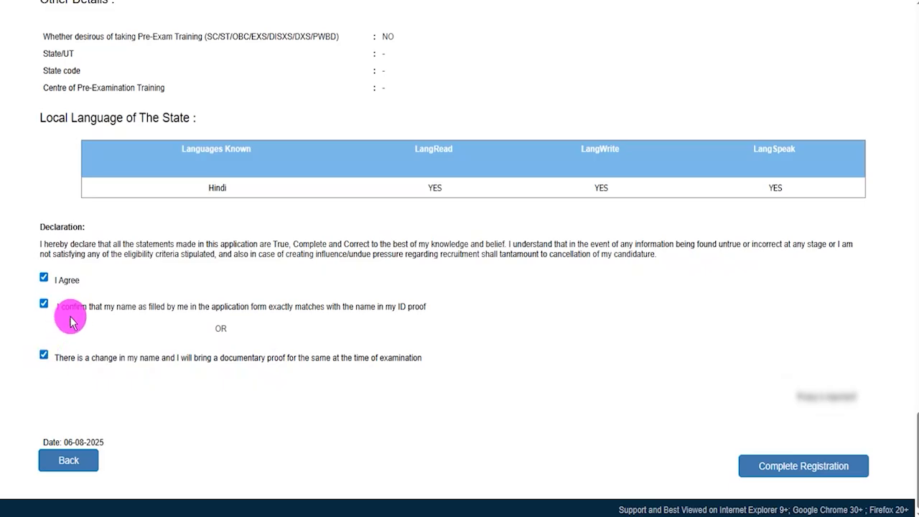
left_click(44, 357)
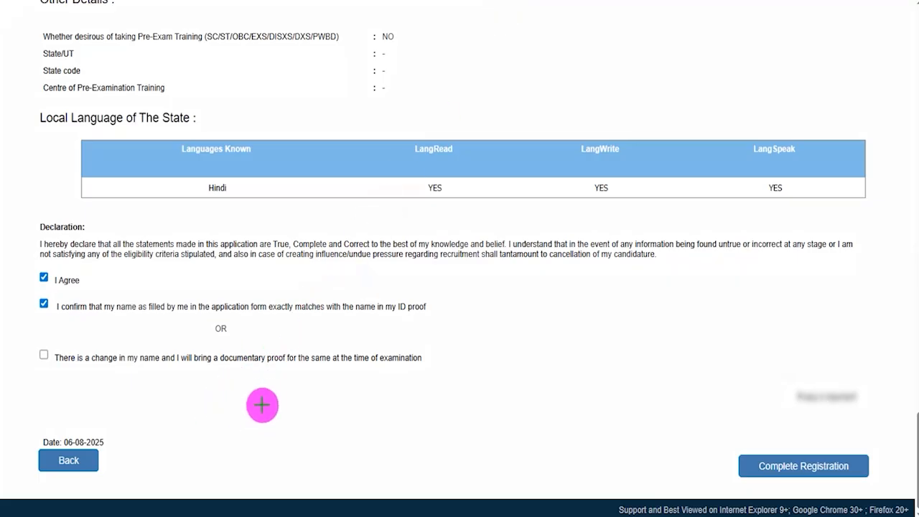
- Complete the registration and review the left thumb impression and handwritten declaration uploads along with their guidelines link
left_click(744, 456)
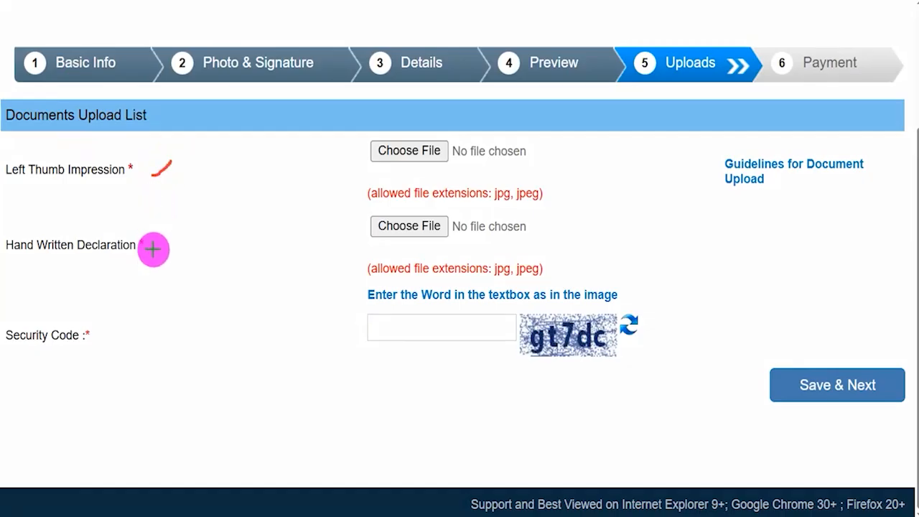
left_click_drag(152, 249, 182, 227)
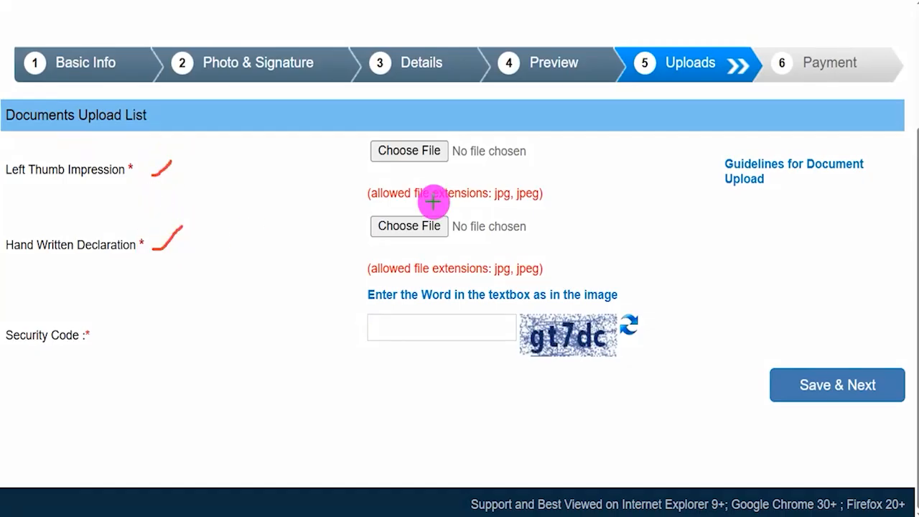
mouse_move(690, 138)
left_mouse_down()
mouse_move(827, 170)
mouse_move(884, 205)
left_mouse_up()
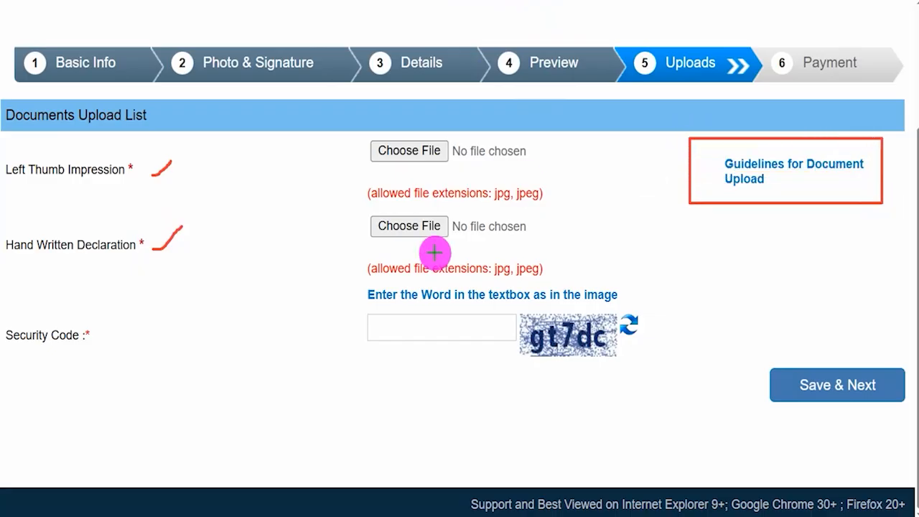
key("Escape")
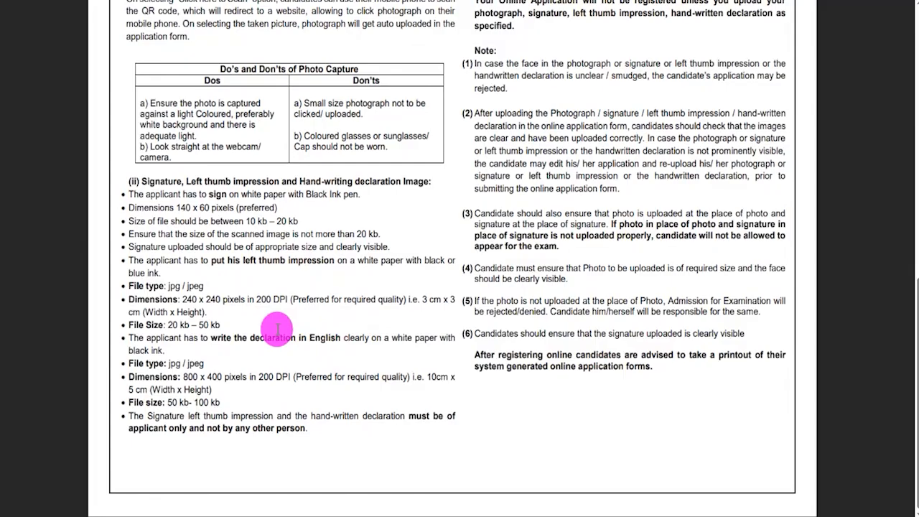
- Read the left thumb impression requirements in the guidelines: paper, ink, file type, dimensions and file size
left_click_drag(244, 261, 280, 265)
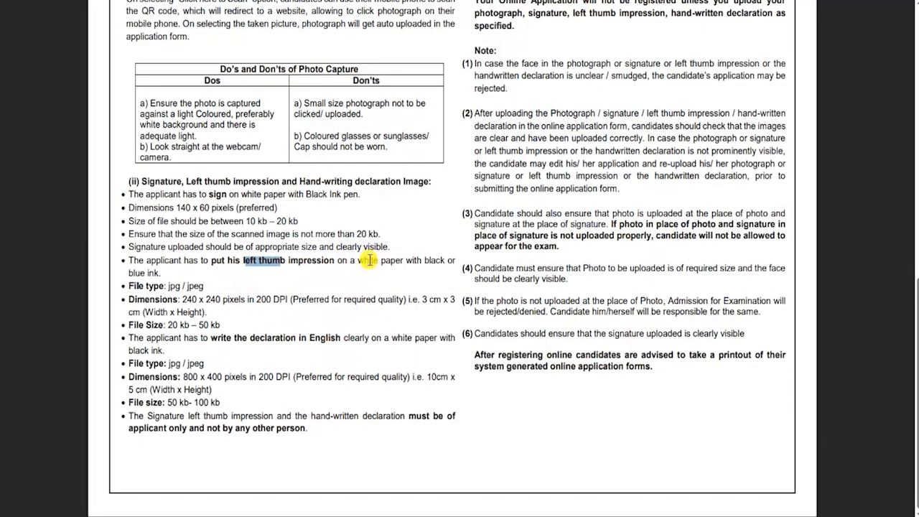
left_click_drag(365, 261, 386, 260)
left_click_drag(129, 273, 201, 285)
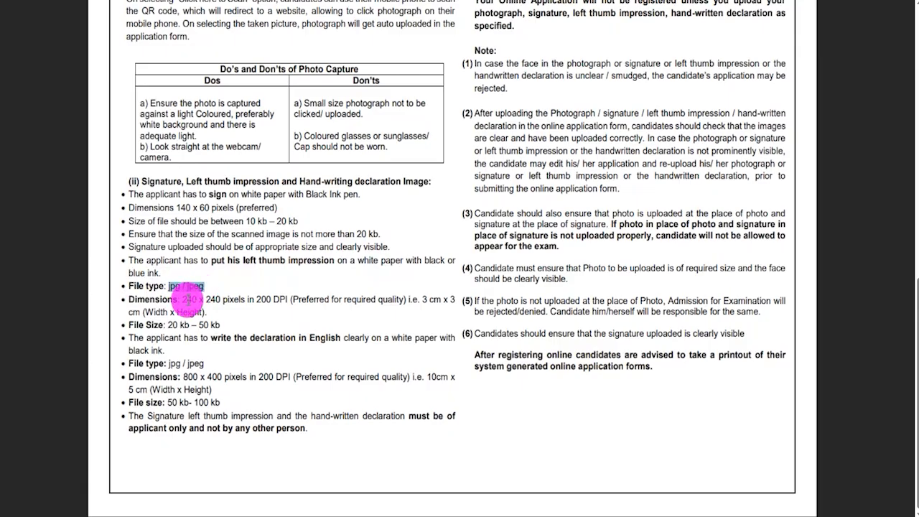
left_click_drag(182, 298, 225, 303)
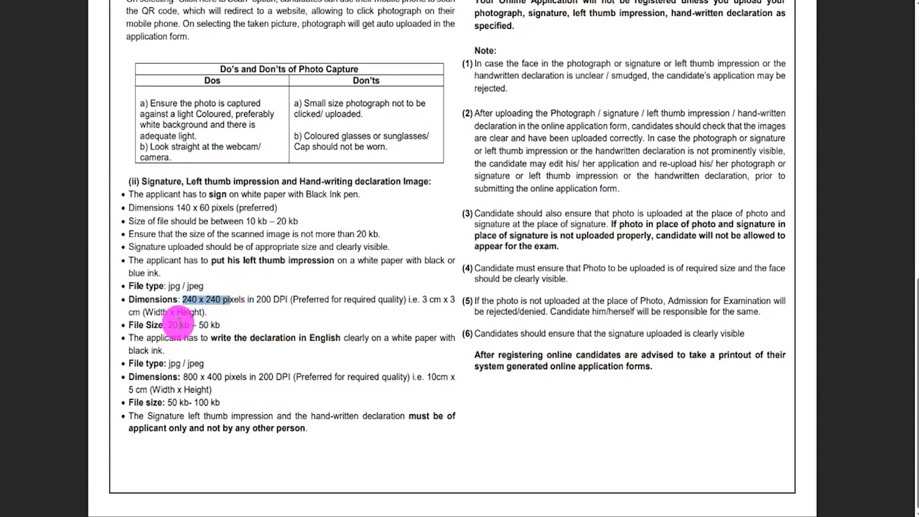
left_click_drag(168, 324, 209, 326)
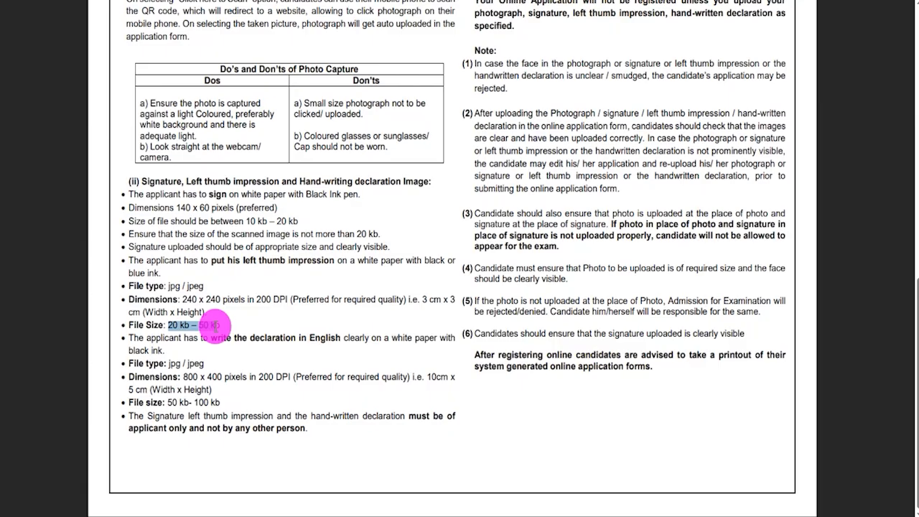
- Read the handwritten declaration requirements in the guidelines: language, ink, file type, dimensions and file size
left_click_drag(210, 338, 296, 339)
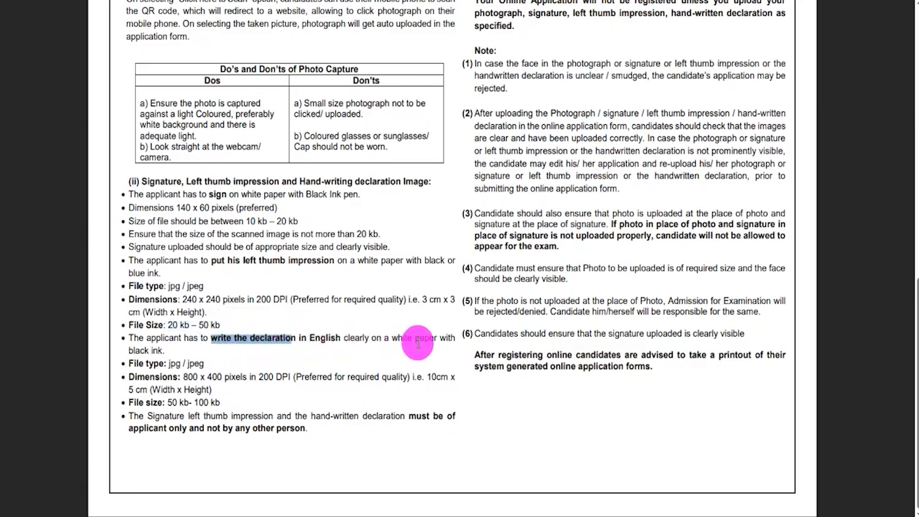
left_click_drag(128, 347, 204, 364)
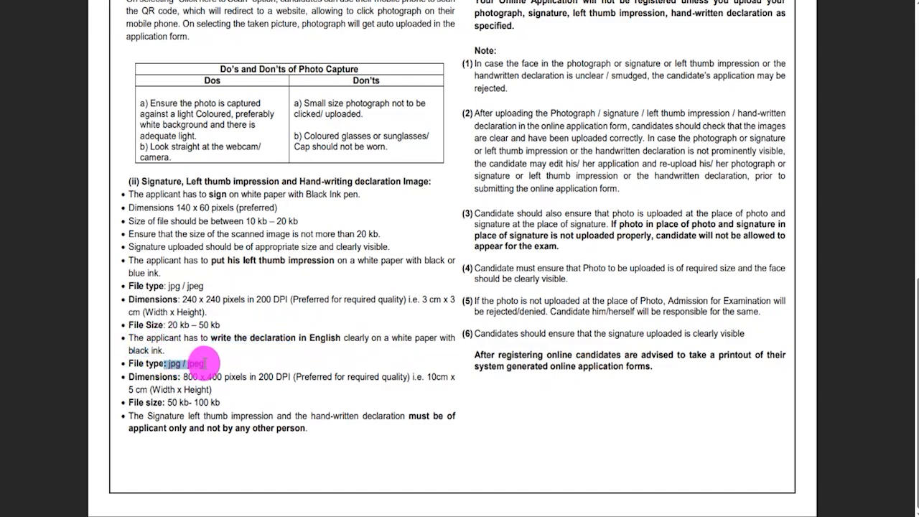
left_click_drag(427, 376, 443, 377)
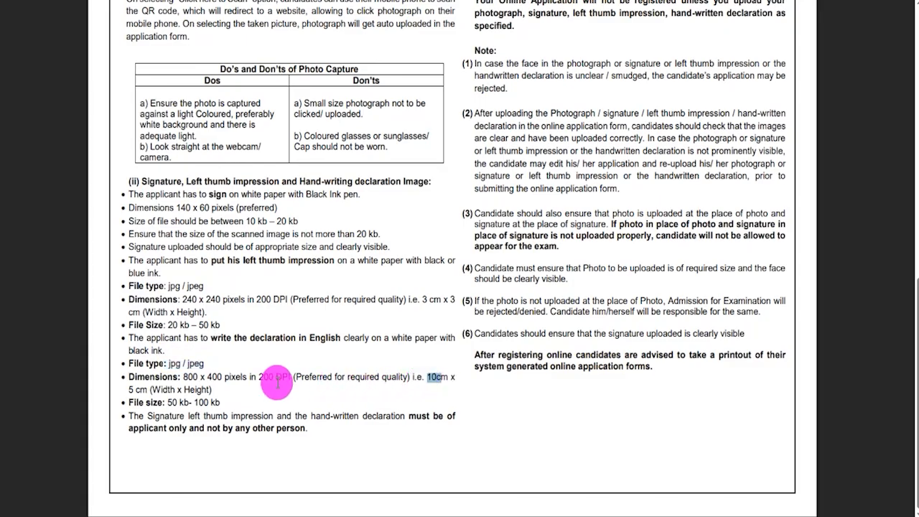
left_click_drag(130, 389, 207, 403)
left_click_drag(253, 337, 283, 337)
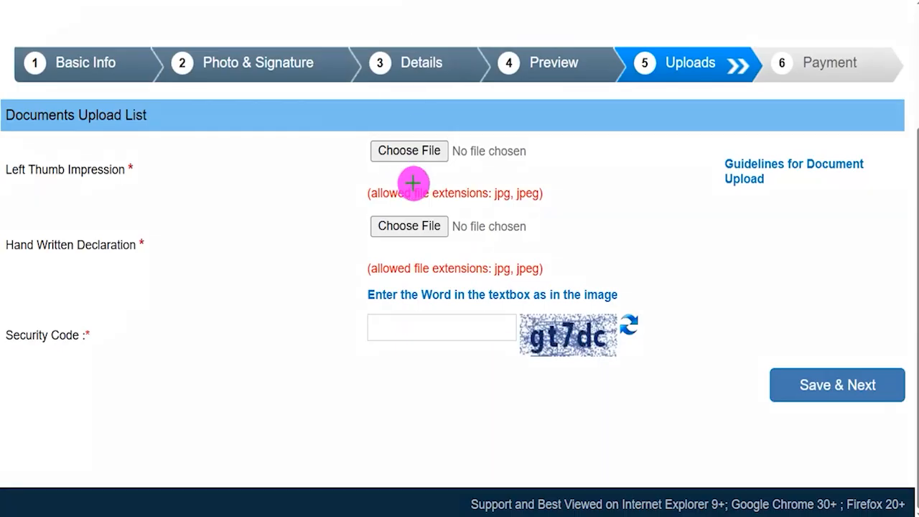
- Examine the file selectors for both documents, the security code field and the option to save and continue
left_click_drag(446, 153, 467, 133)
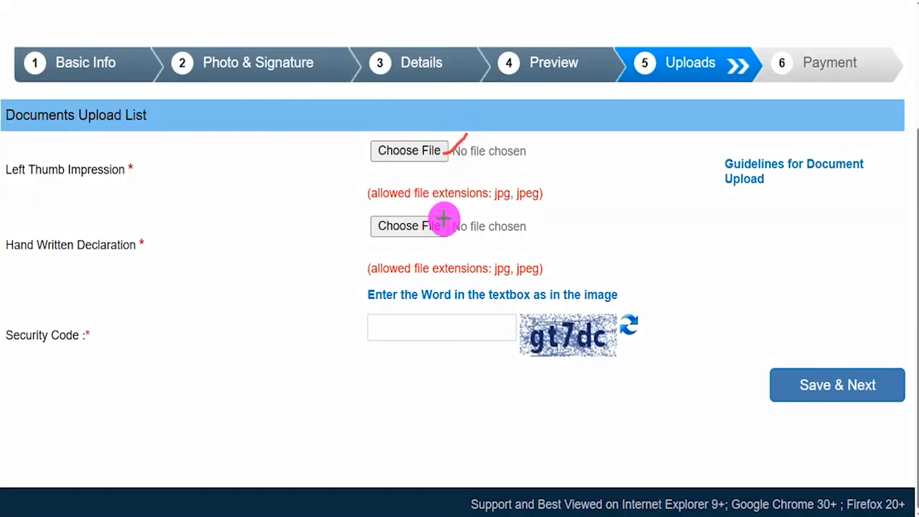
left_click_drag(441, 218, 473, 200)
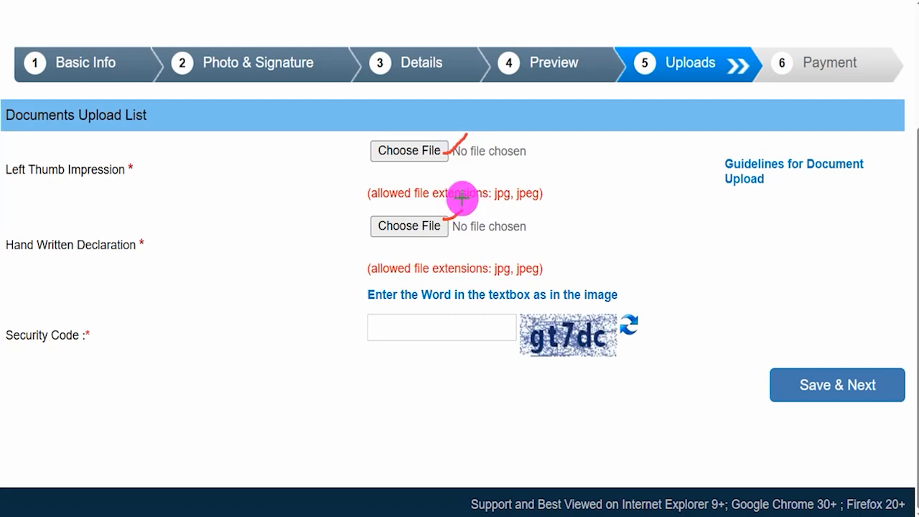
left_click_drag(539, 365, 628, 371)
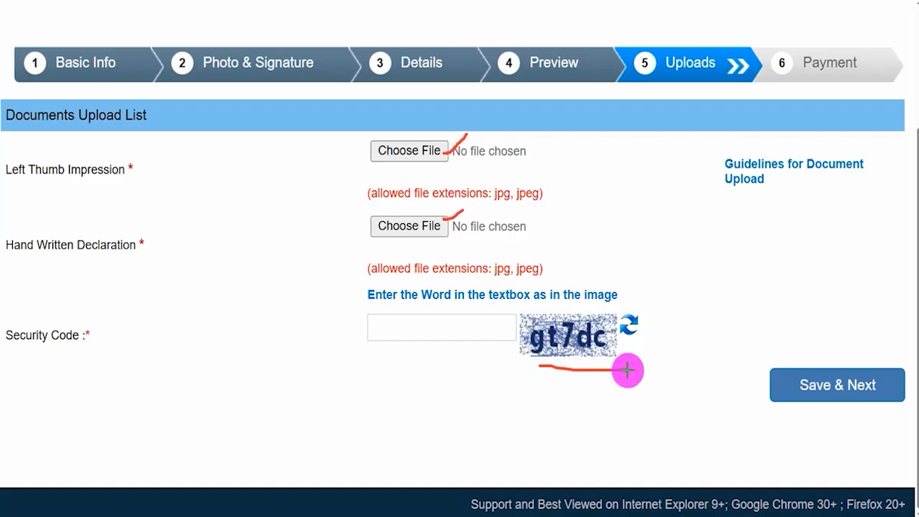
left_click_drag(465, 330, 516, 295)
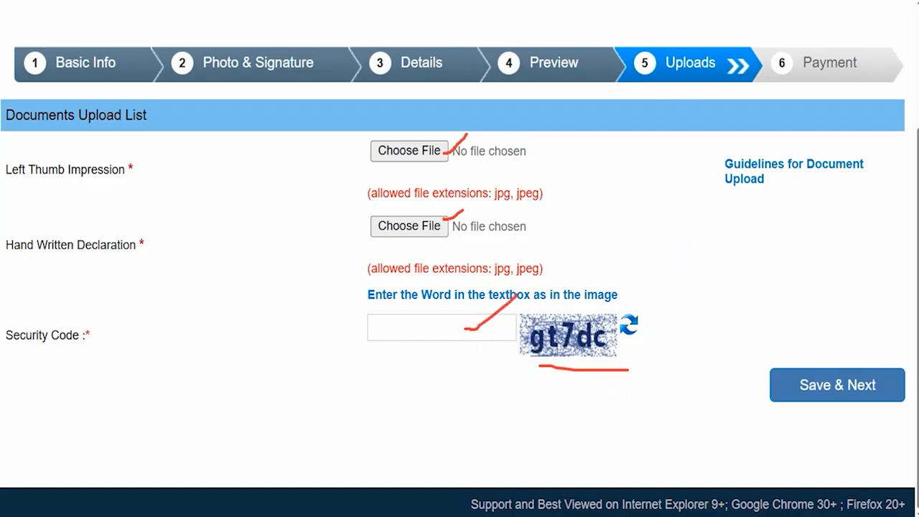
mouse_move(692, 212)
left_mouse_down()
mouse_move(759, 296)
mouse_move(788, 366)
left_mouse_up()
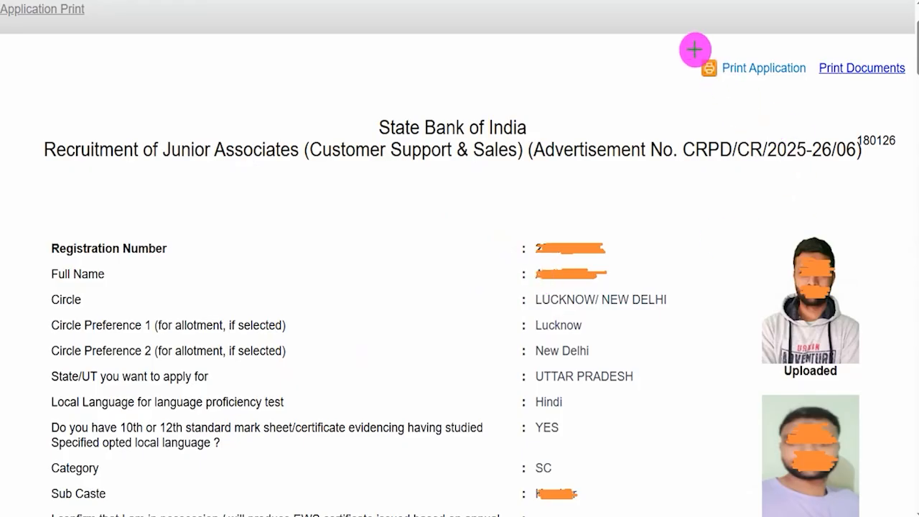
- Locate the options for printing the application and the documents on the submitted application page
left_click_drag(685, 43, 776, 59)
left_click_drag(807, 76, 813, 89)
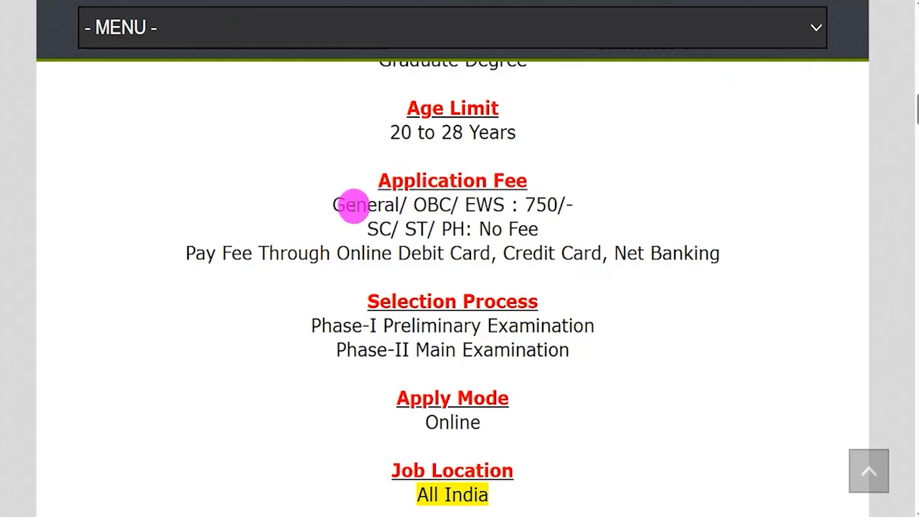
- Check the application fee for General, OBC and EWS, the SC/ST/PH exemption and the accepted online payment methods
left_click_drag(345, 206, 572, 206)
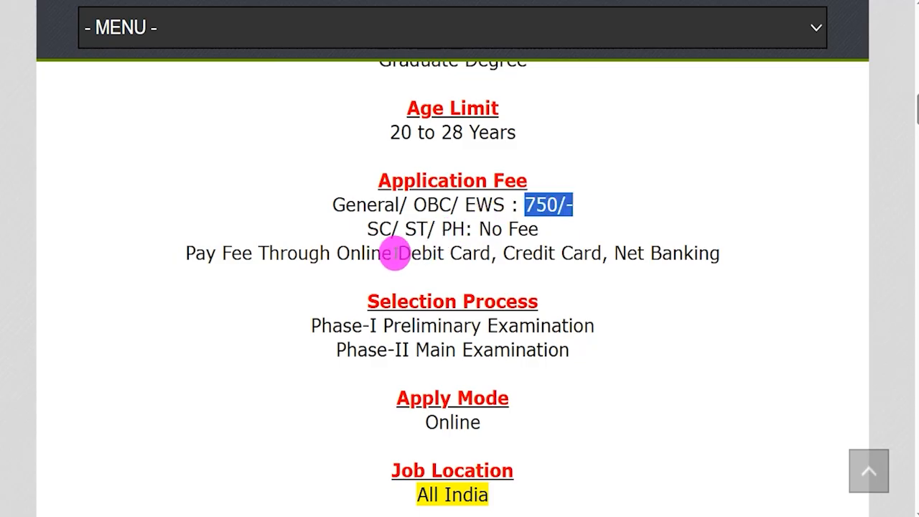
left_click_drag(397, 254, 691, 255)
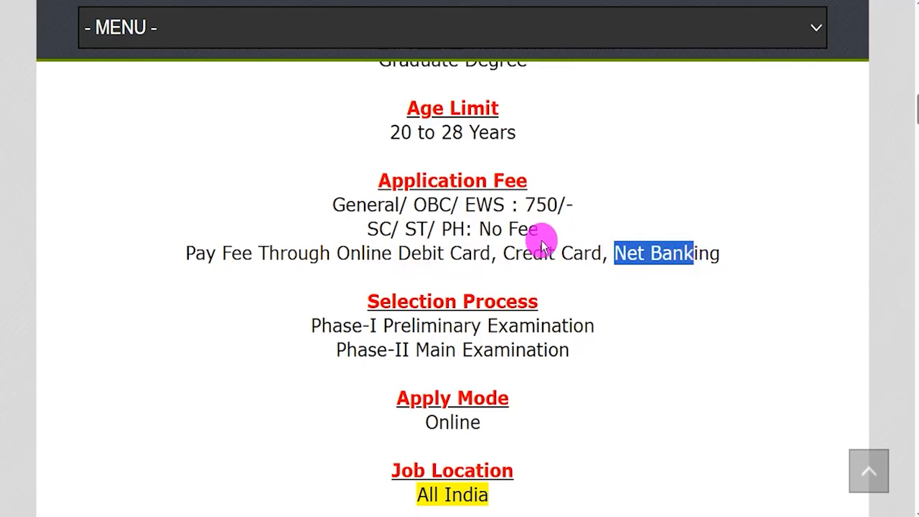
left_click_drag(368, 228, 535, 229)
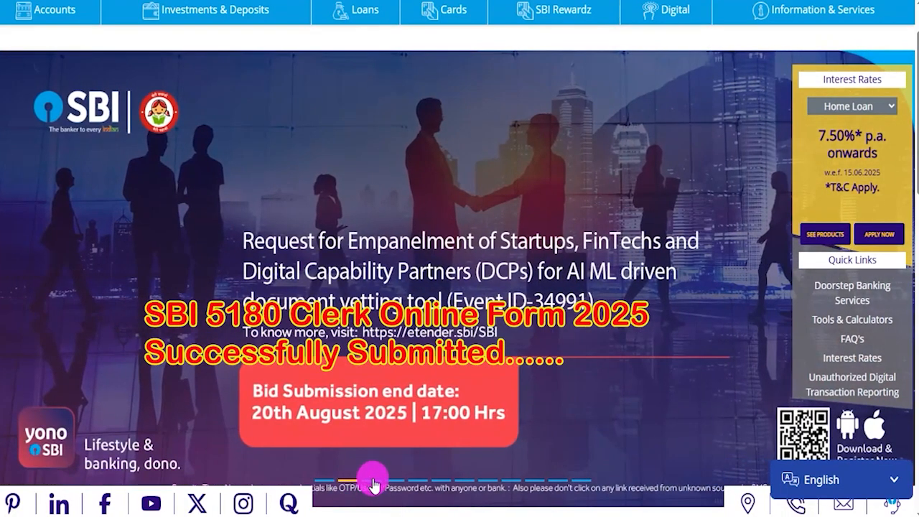
left_click(373, 482)
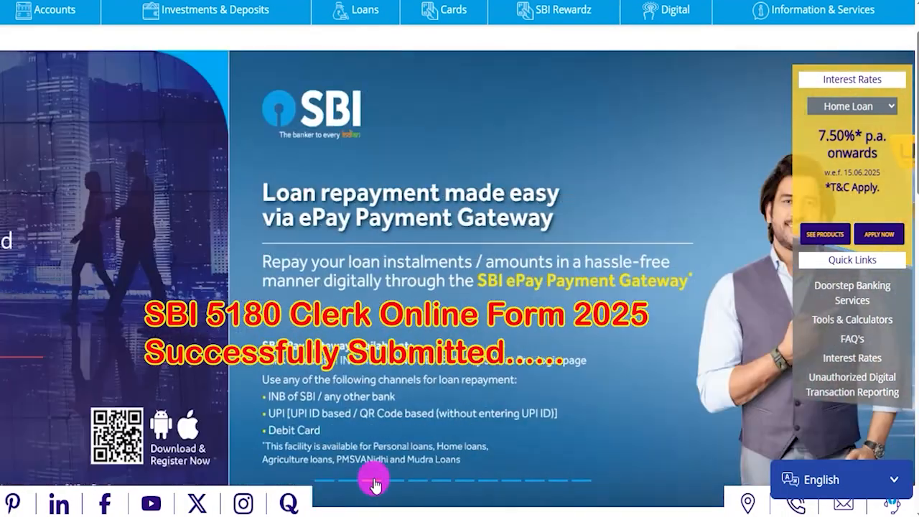
left_click(402, 483)
left_click(419, 483)
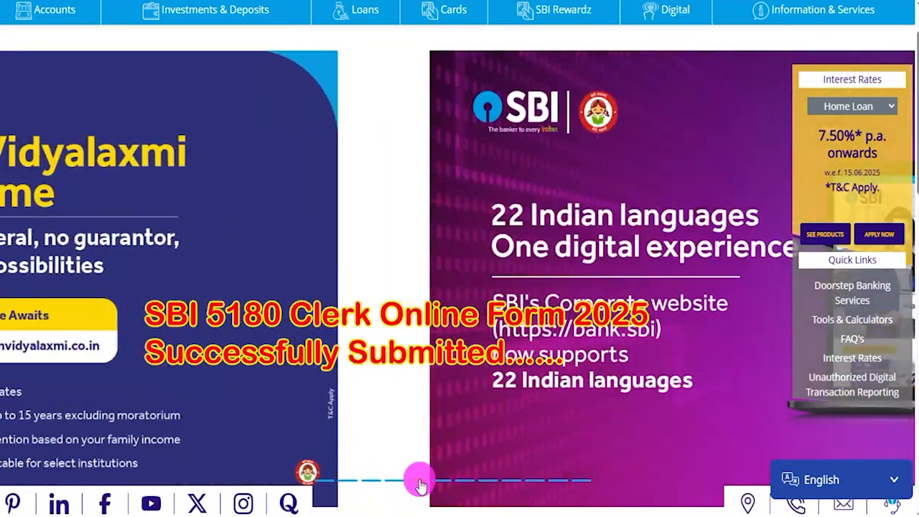
left_click(440, 483)
left_click(467, 482)
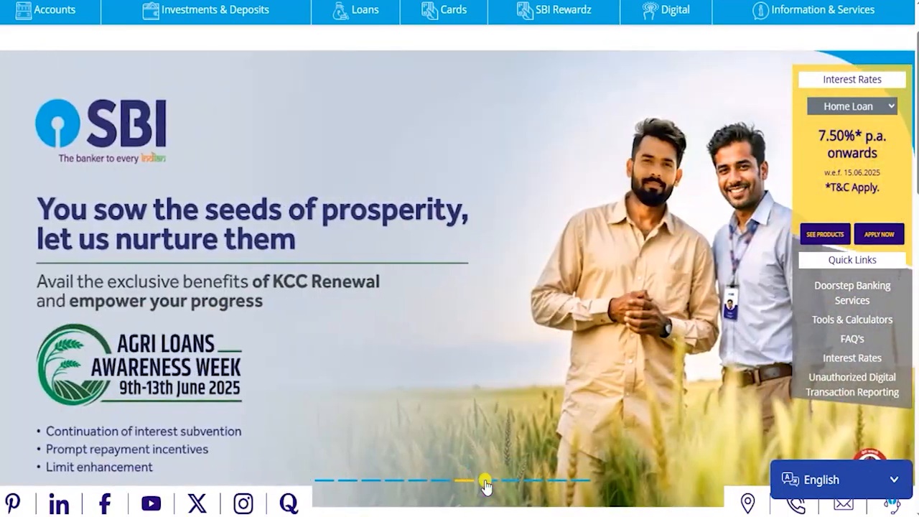
left_click(490, 483)
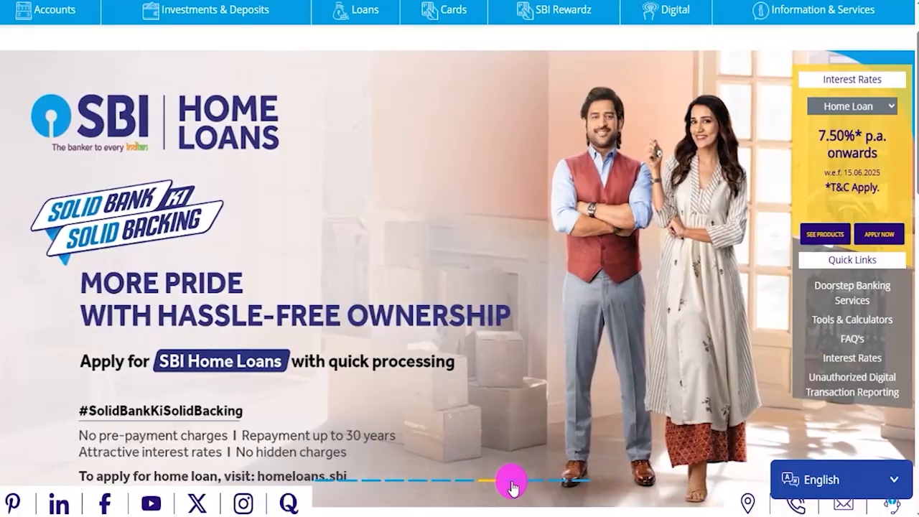
left_click(519, 483)
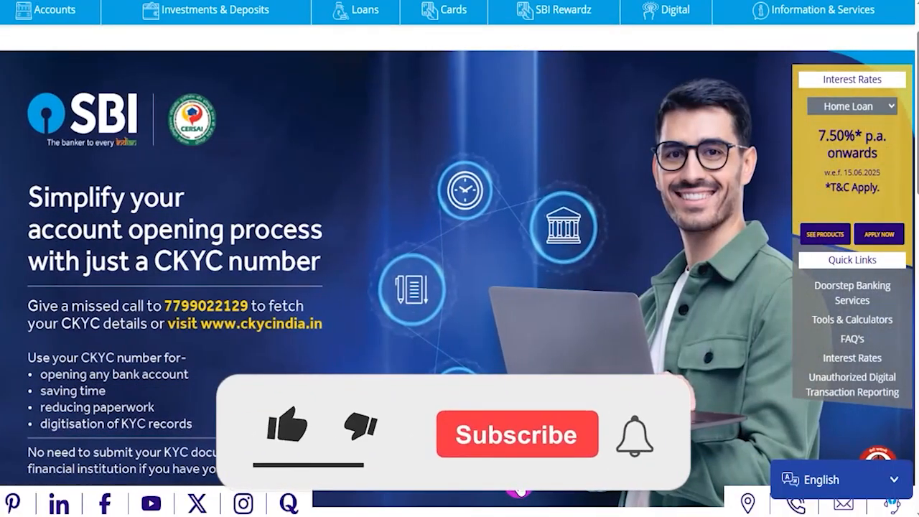
left_click(548, 484)
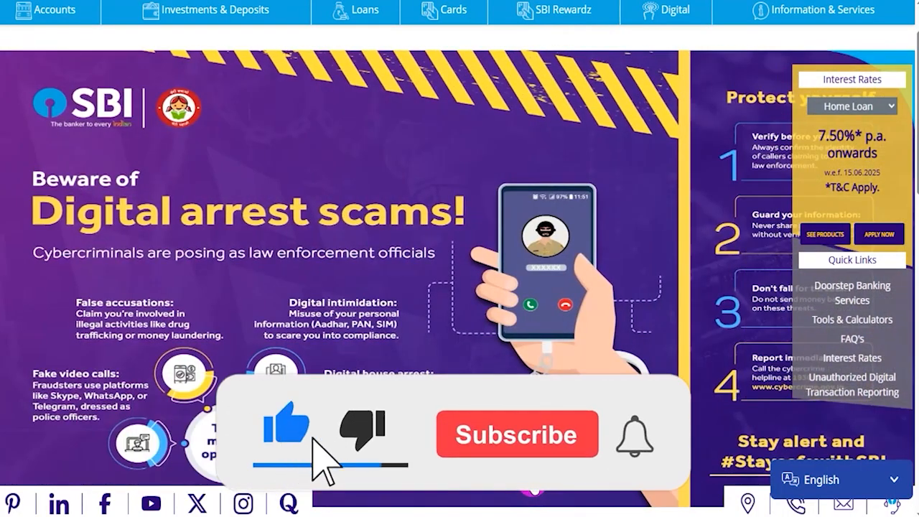
left_click(560, 484)
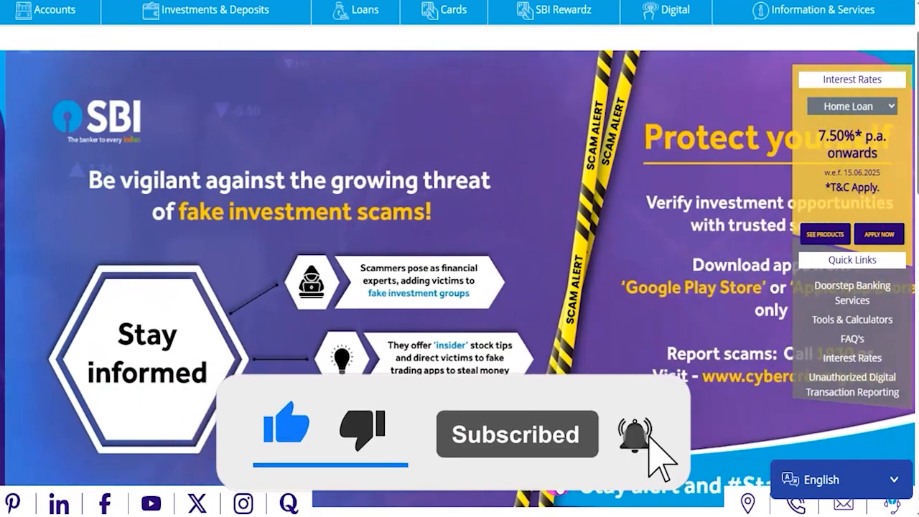